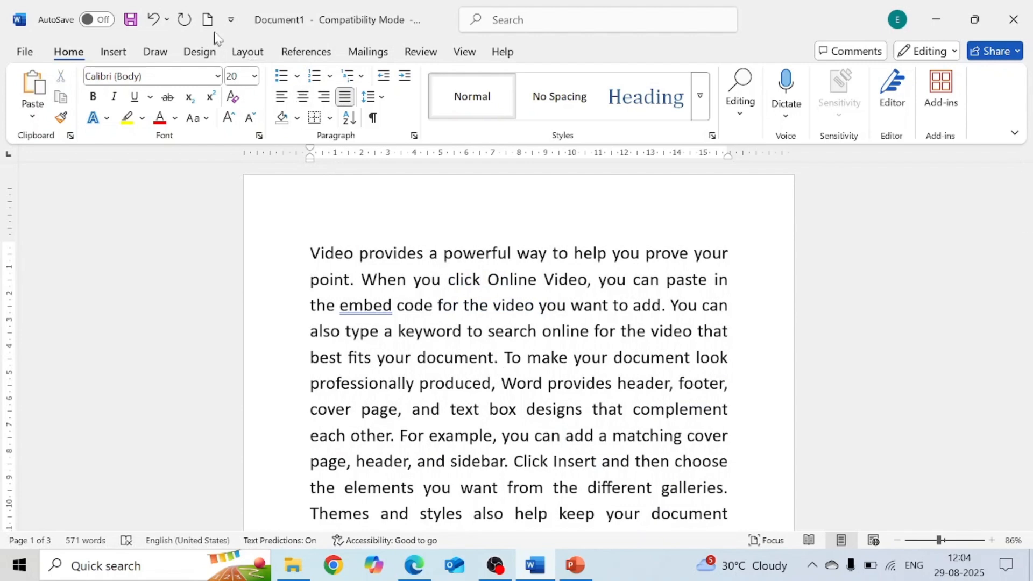
- Apply the Narrow margin preset to the document
{"action": "left_click", "coordinate": [247, 53]}
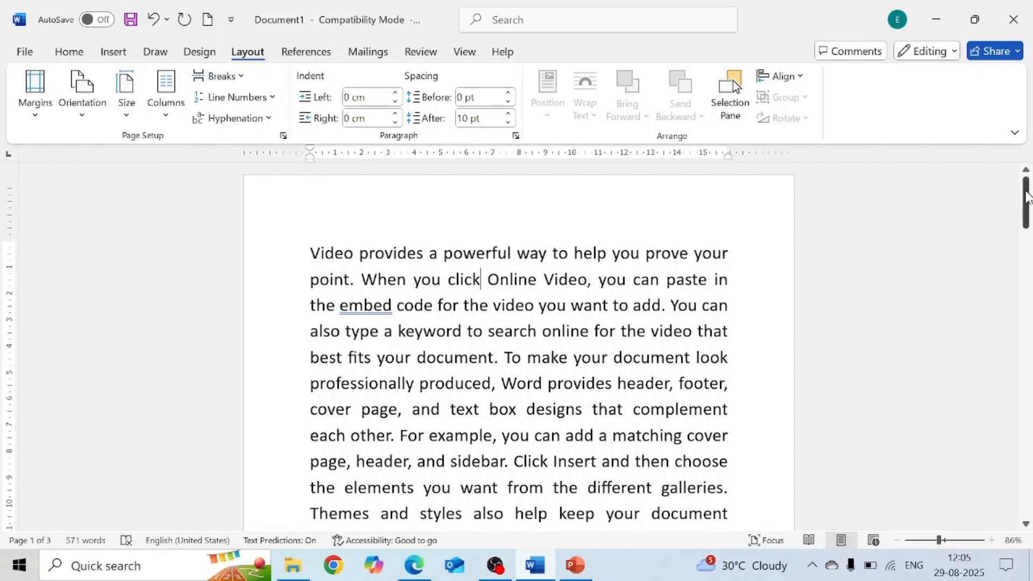
{"action": "left_click_drag", "start_coordinate": [1028, 199], "coordinate": [1028, 192]}
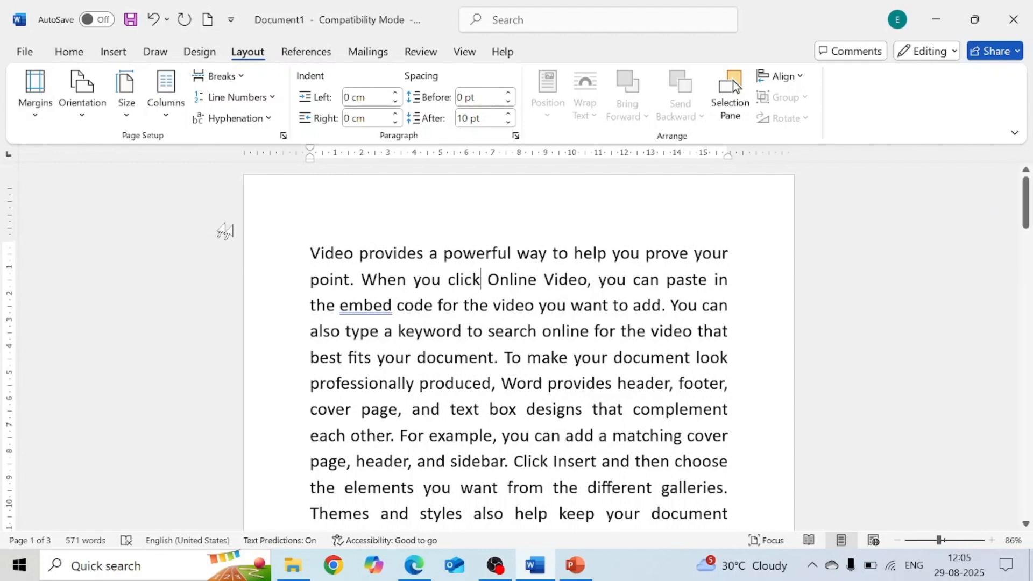
{"action": "left_click", "coordinate": [277, 241]}
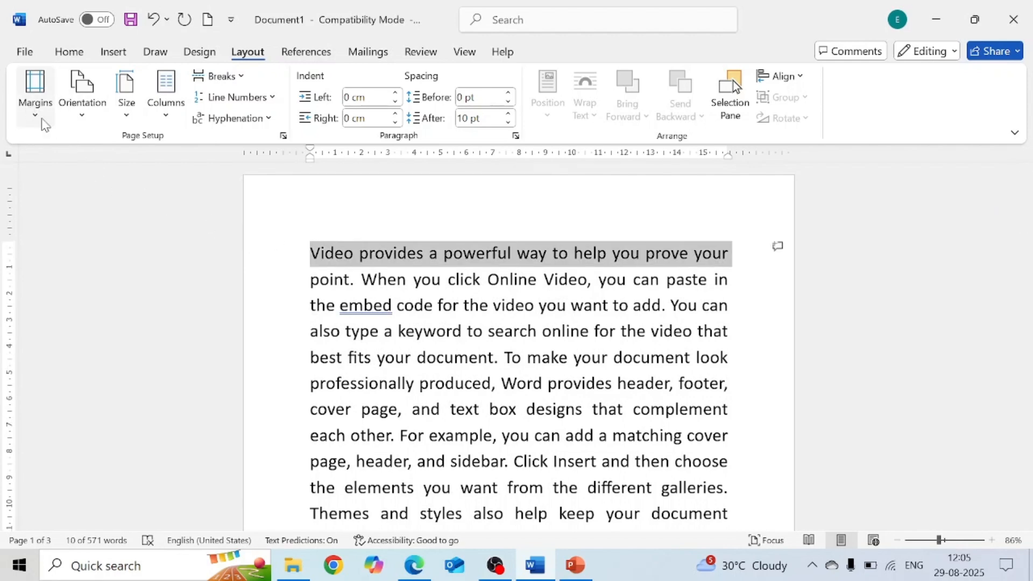
{"action": "left_click", "coordinate": [35, 97]}
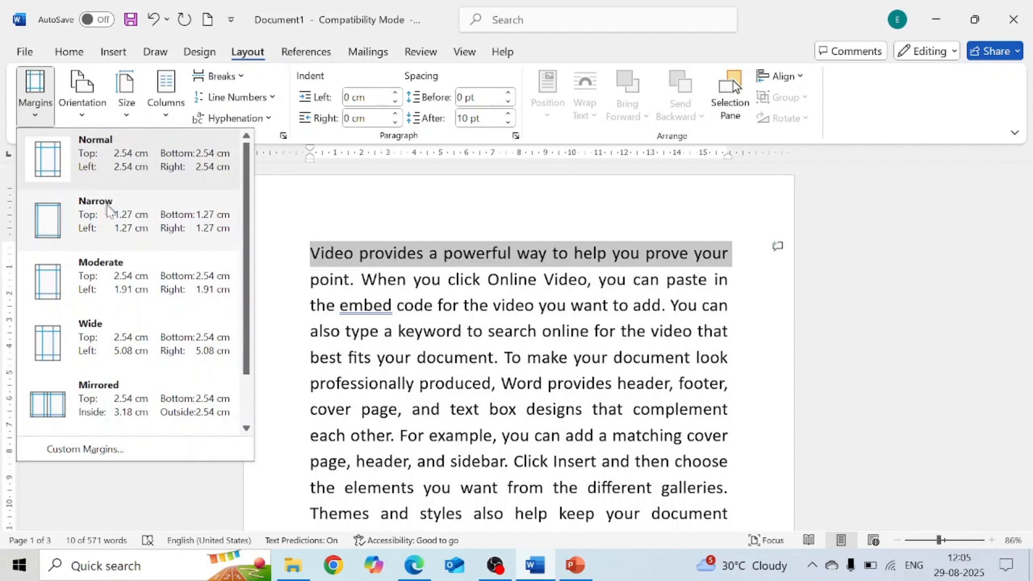
{"action": "left_click", "coordinate": [112, 225]}
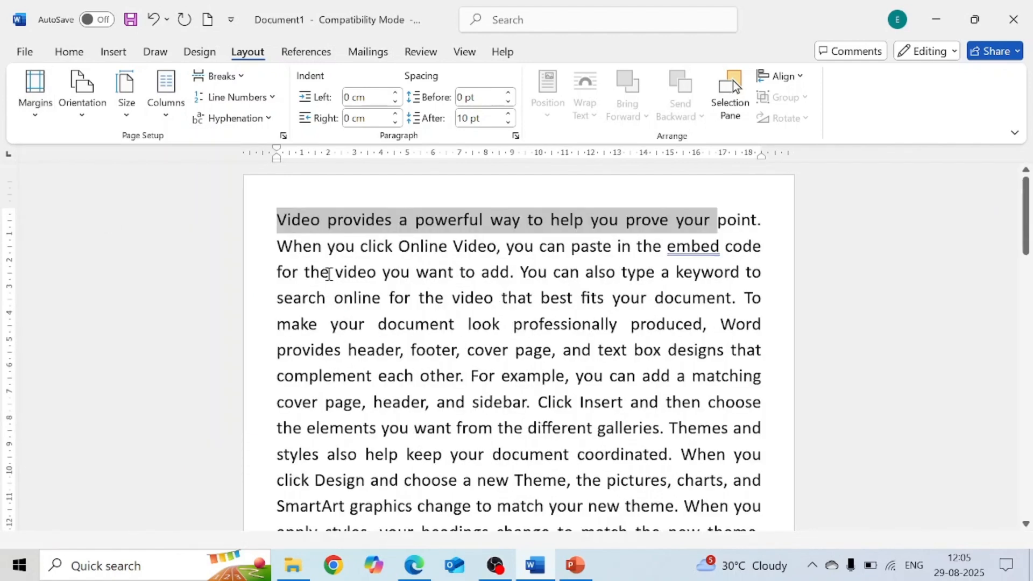
- Select all the document text and apply the Narrow margin preset again
{"action": "mouse_move", "coordinate": [277, 219]}
{"action": "left_mouse_down"}
{"action": "mouse_move", "coordinate": [366, 326]}
{"action": "mouse_move", "coordinate": [624, 506]}
{"action": "mouse_move", "coordinate": [733, 534]}
{"action": "mouse_move", "coordinate": [699, 357]}
{"action": "mouse_move", "coordinate": [777, 295]}
{"action": "mouse_move", "coordinate": [787, 267]}
{"action": "mouse_move", "coordinate": [780, 192]}
{"action": "mouse_move", "coordinate": [768, 275]}
{"action": "mouse_move", "coordinate": [776, 269]}
{"action": "mouse_move", "coordinate": [553, 253]}
{"action": "mouse_move", "coordinate": [302, 164]}
{"action": "mouse_move", "coordinate": [305, 208]}
{"action": "mouse_move", "coordinate": [270, 205]}
{"action": "left_mouse_up"}
{"action": "left_click", "coordinate": [775, 281]}
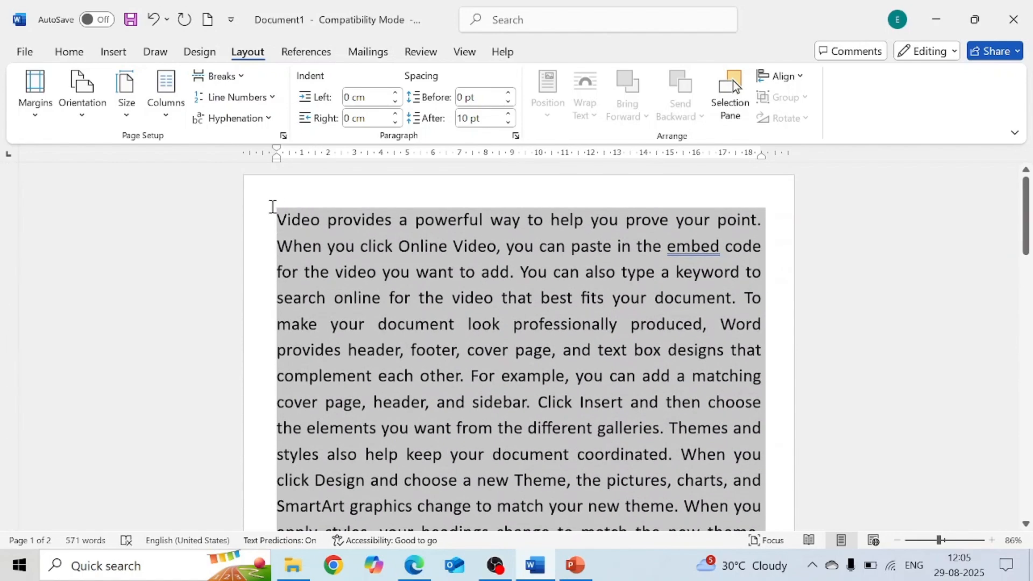
{"action": "left_click", "coordinate": [46, 124]}
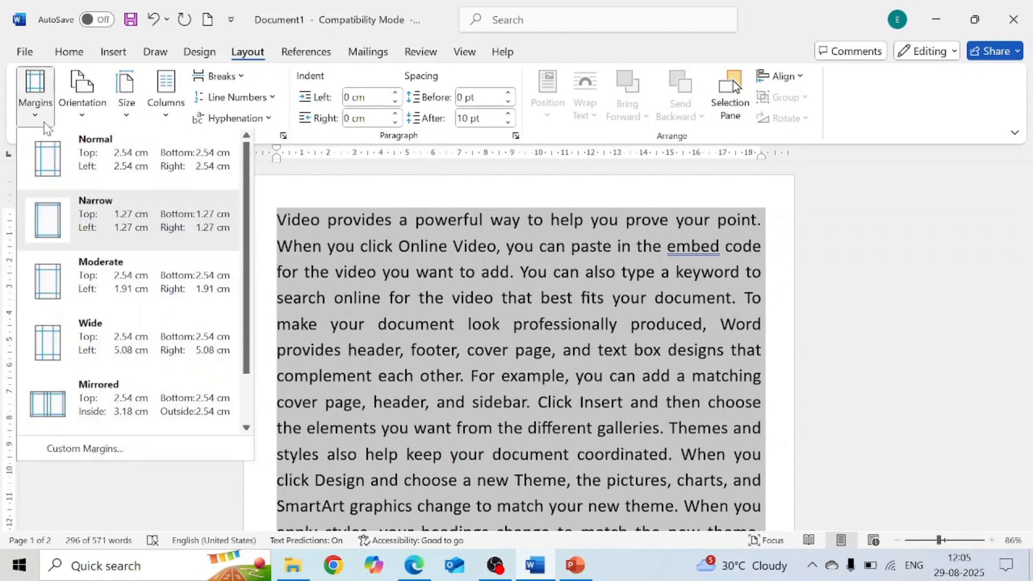
{"action": "left_click", "coordinate": [97, 222]}
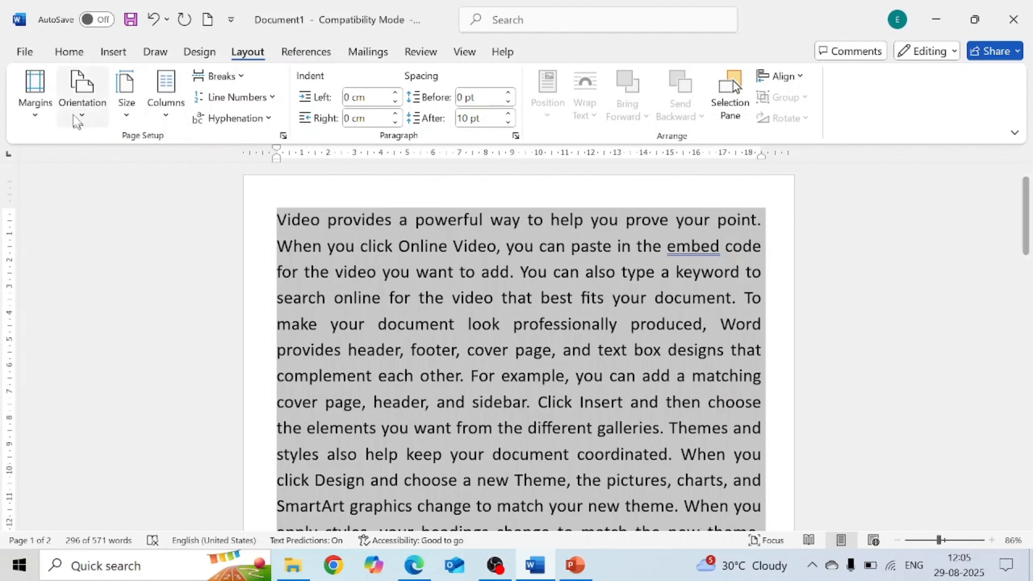
- Switch the margins to the Moderate preset, then to the Wide preset
{"action": "left_click", "coordinate": [36, 110]}
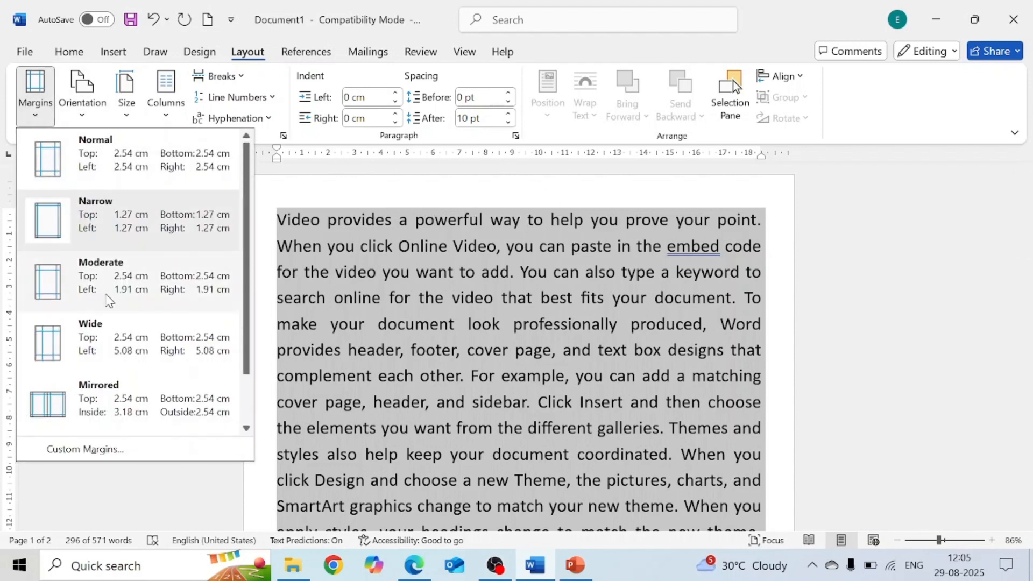
{"action": "left_click", "coordinate": [98, 273]}
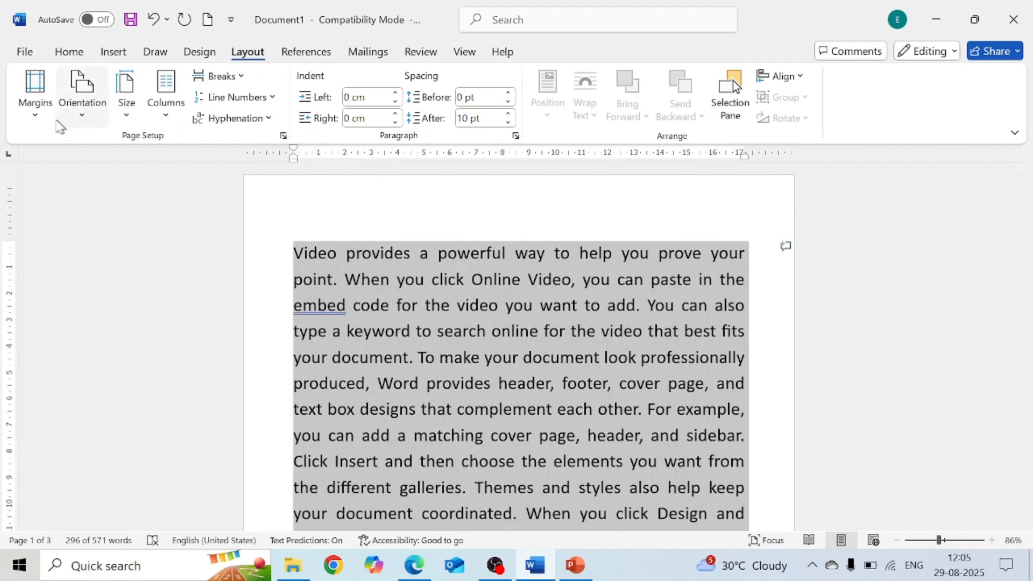
{"action": "left_click", "coordinate": [34, 100]}
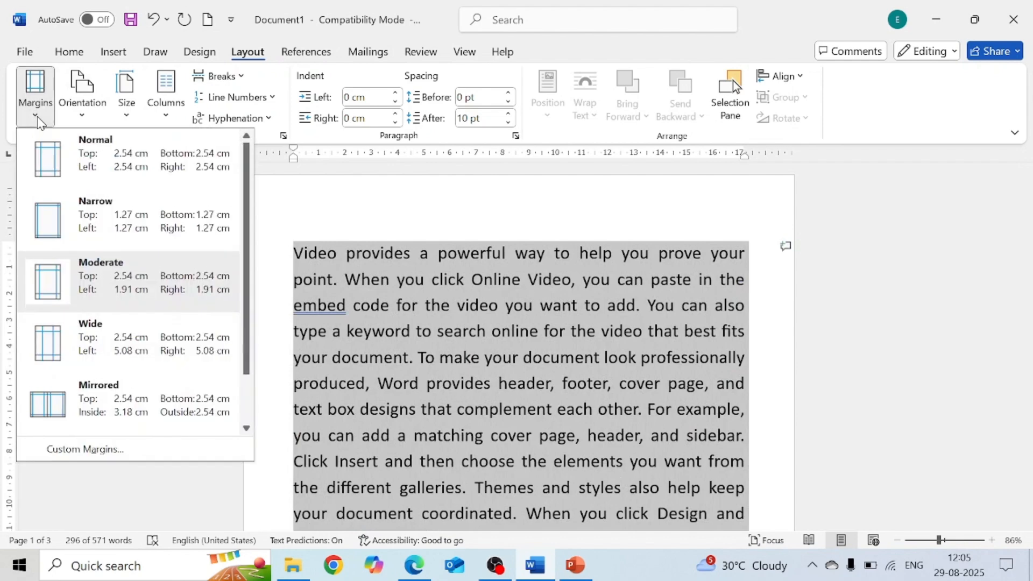
{"action": "left_click", "coordinate": [134, 359]}
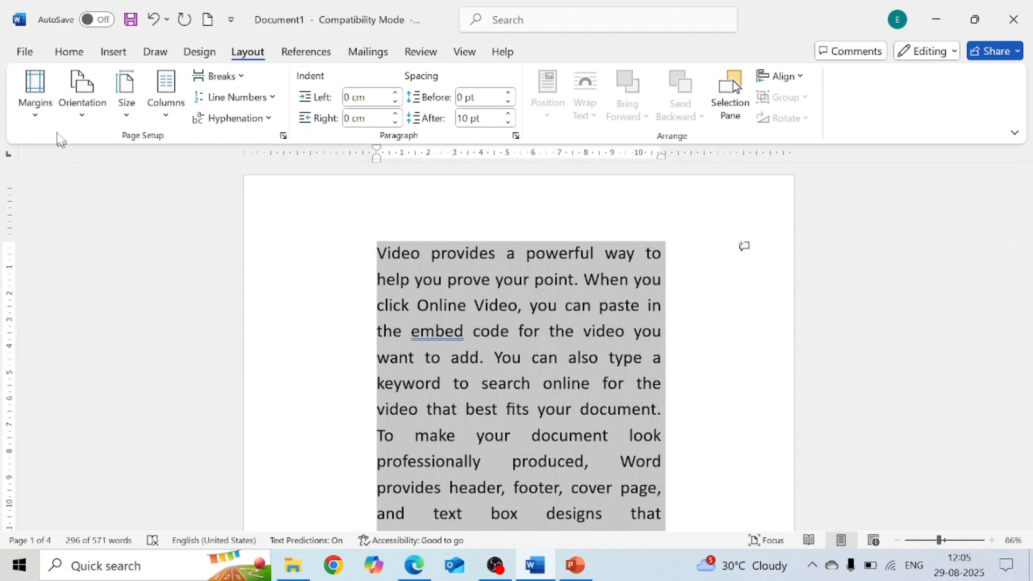
- Restore the Normal margin preset of 2.54 cm on all sides
{"action": "left_click", "coordinate": [39, 119]}
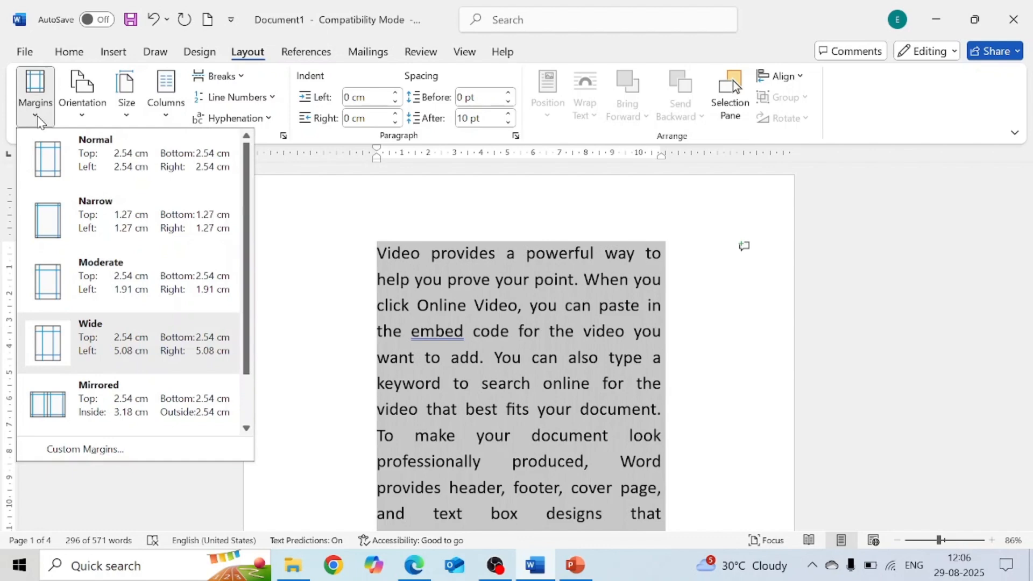
{"action": "left_click", "coordinate": [115, 166]}
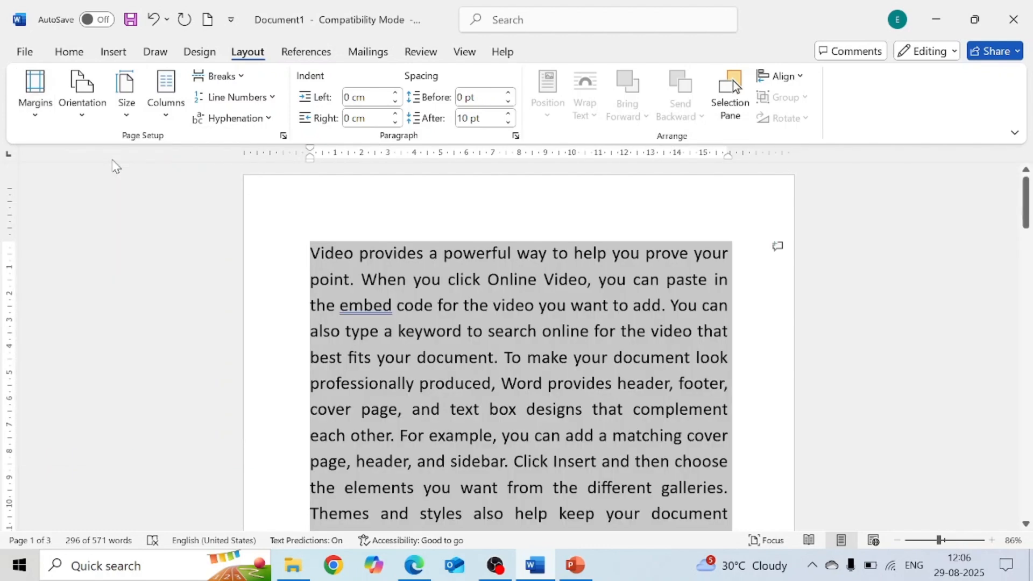
{"action": "left_click", "coordinate": [35, 108]}
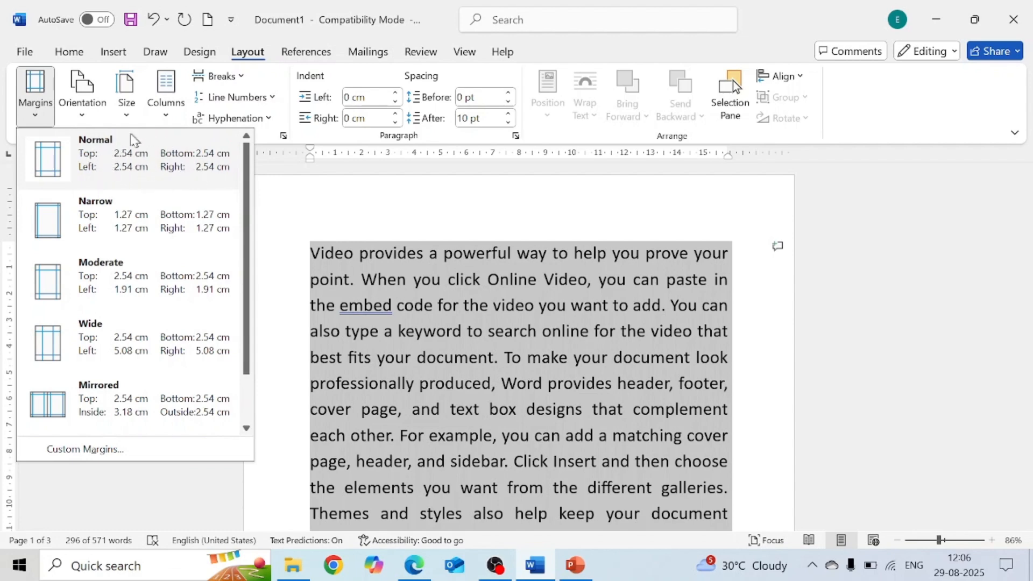
{"action": "left_click", "coordinate": [335, 204]}
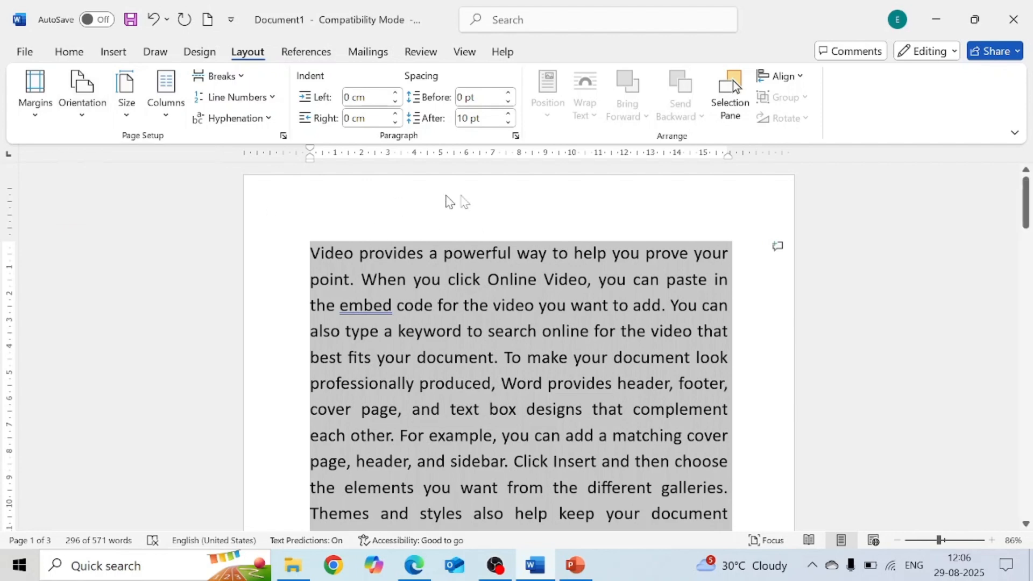
- Switch the page orientation to Landscape, then back to Portrait
{"action": "left_click", "coordinate": [82, 97]}
{"action": "left_click", "coordinate": [118, 187]}
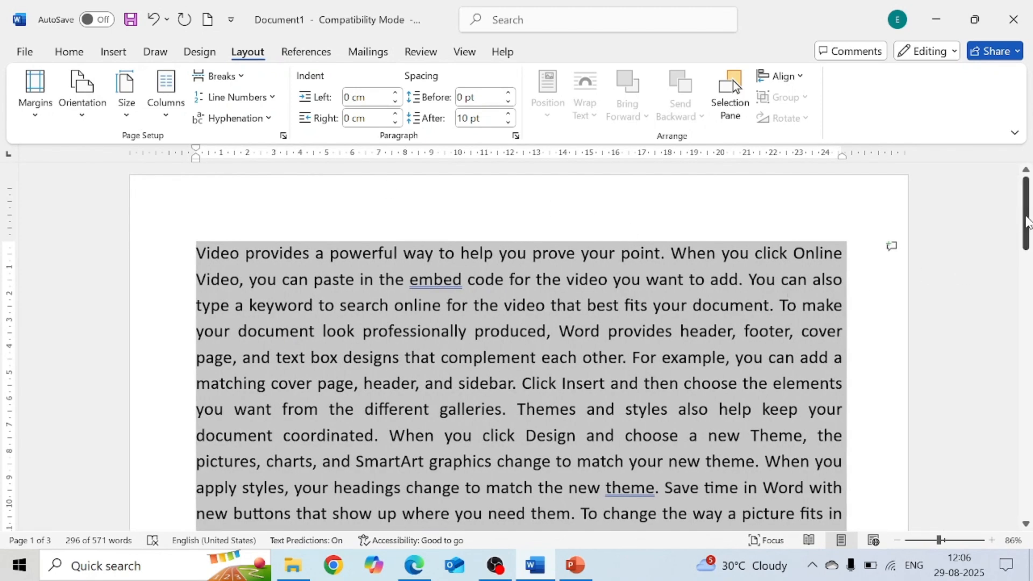
{"action": "mouse_move", "coordinate": [1027, 221]}
{"action": "left_mouse_down"}
{"action": "mouse_move", "coordinate": [1030, 290]}
{"action": "mouse_move", "coordinate": [1029, 212]}
{"action": "left_mouse_up"}
{"action": "left_click", "coordinate": [92, 122]}
{"action": "left_click", "coordinate": [108, 147]}
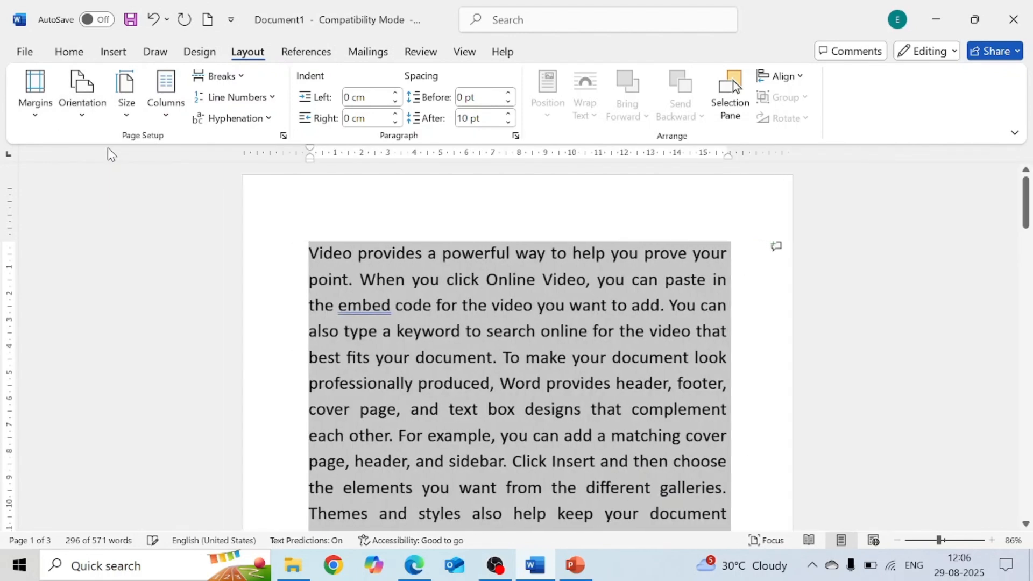
- Set the paper size to A5
{"action": "left_click", "coordinate": [134, 115]}
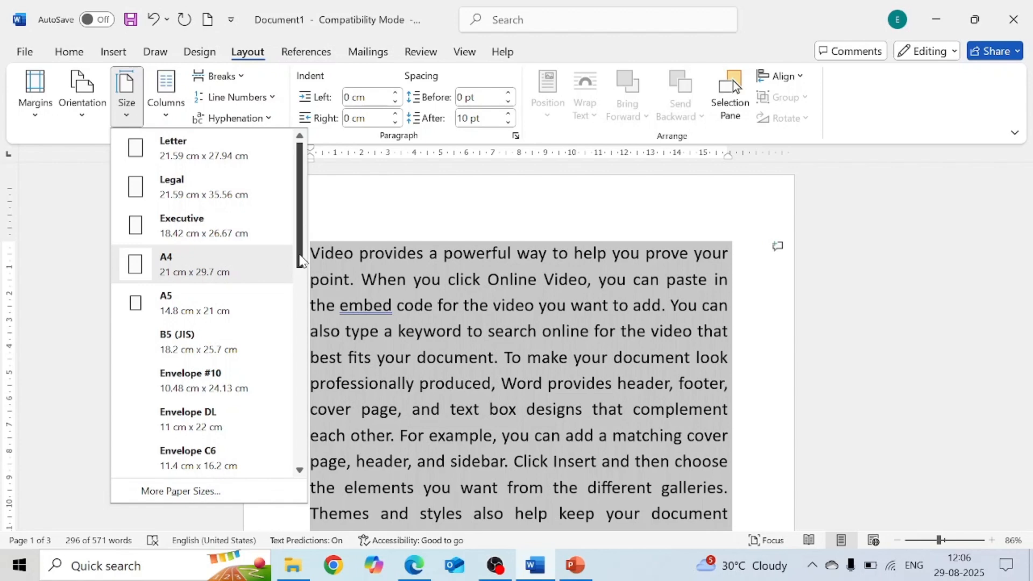
{"action": "left_click_drag", "start_coordinate": [301, 262], "coordinate": [302, 271]}
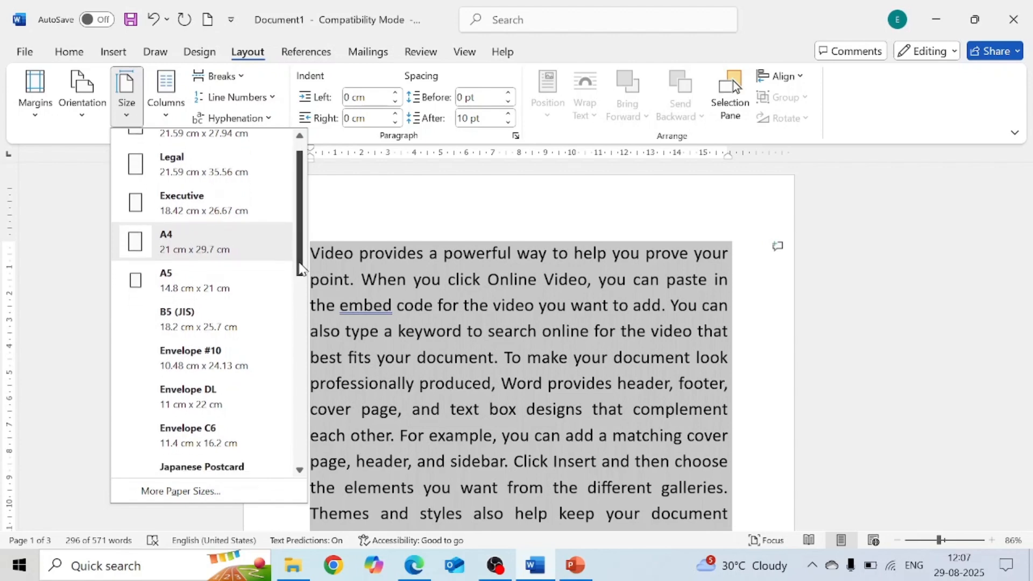
{"action": "left_click", "coordinate": [223, 274]}
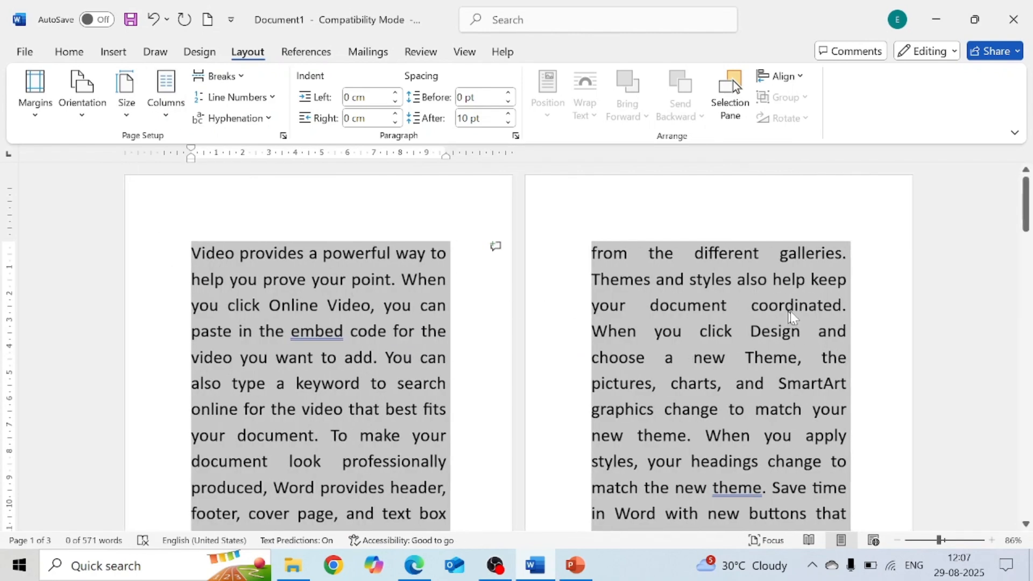
{"action": "mouse_move", "coordinate": [1028, 201]}
{"action": "left_mouse_down"}
{"action": "mouse_move", "coordinate": [1029, 288]}
{"action": "mouse_move", "coordinate": [1029, 200]}
{"action": "left_mouse_up"}
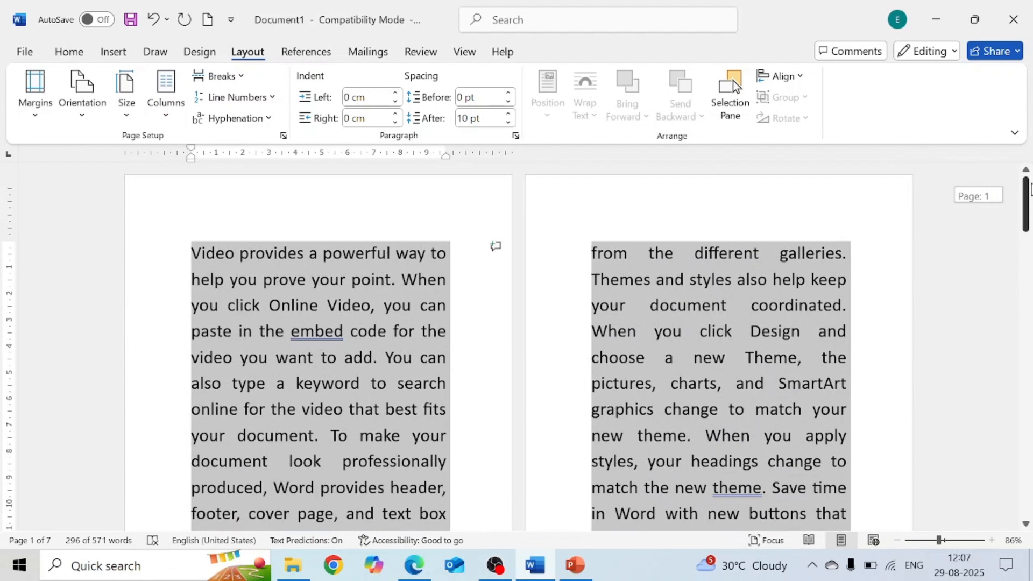
- Set the paper size back to A4 and deselect the text
{"action": "left_click", "coordinate": [125, 113]}
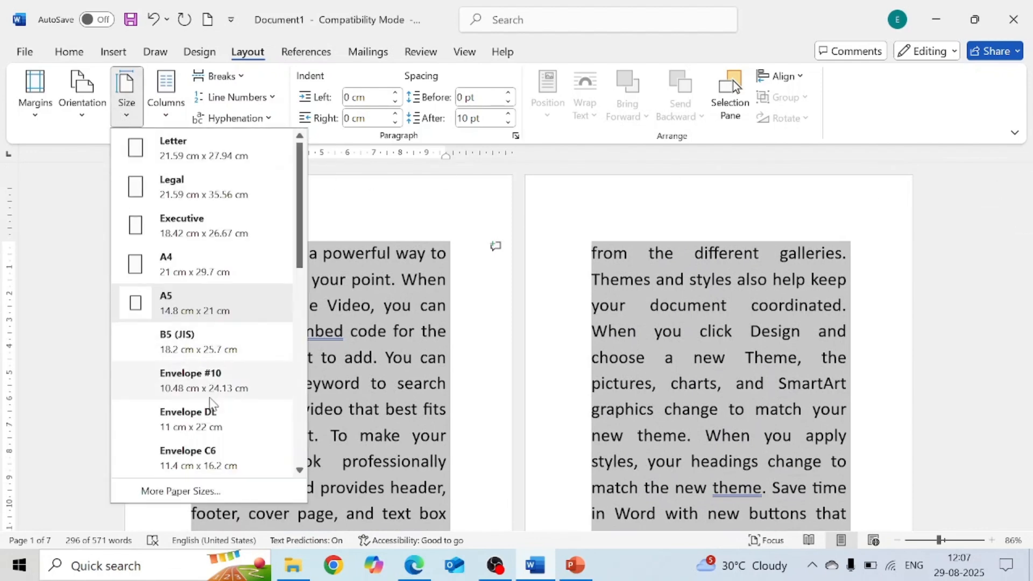
{"action": "left_click_drag", "start_coordinate": [299, 259], "coordinate": [325, 213]}
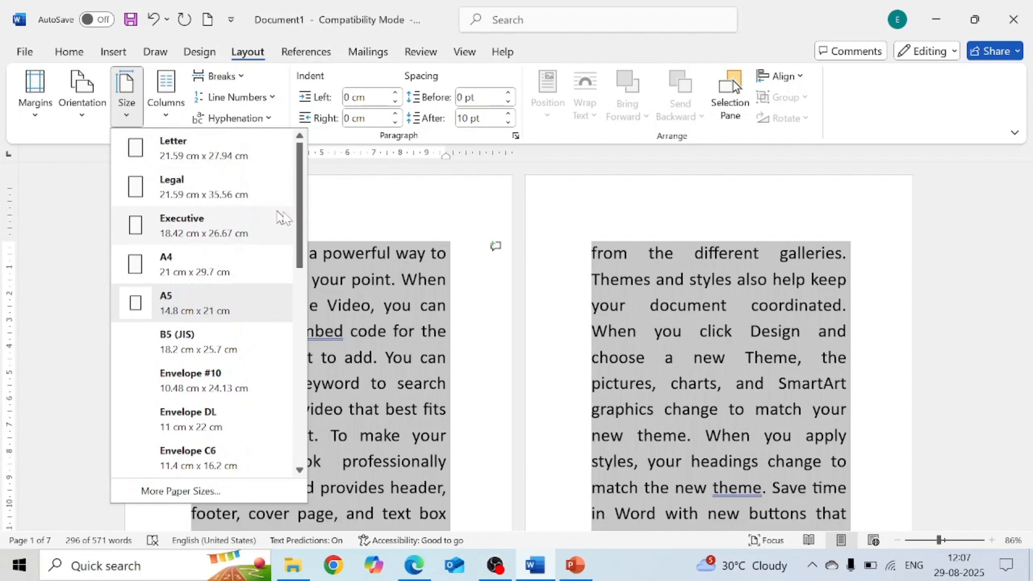
{"action": "left_click", "coordinate": [198, 276]}
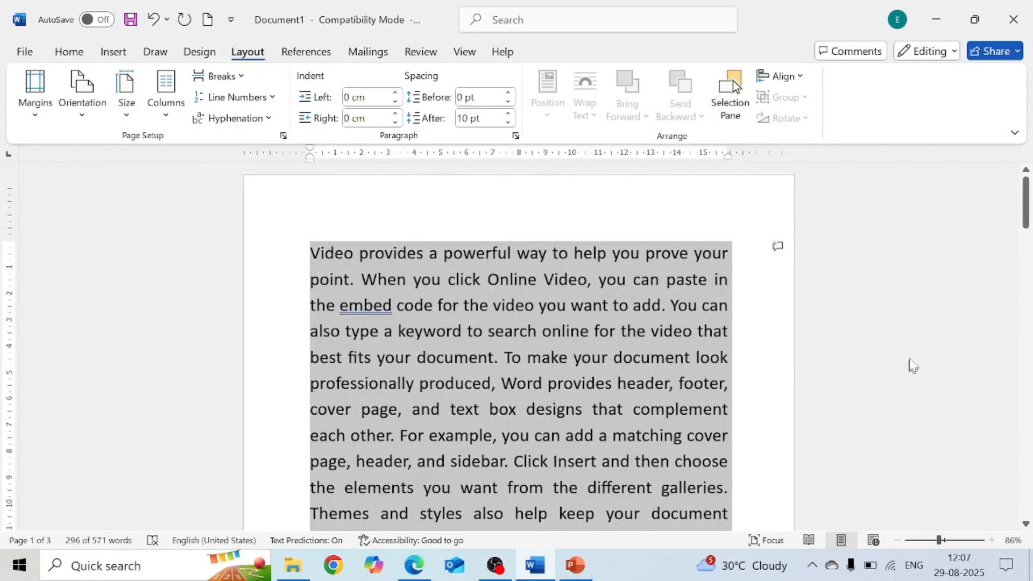
{"action": "left_click", "coordinate": [911, 358]}
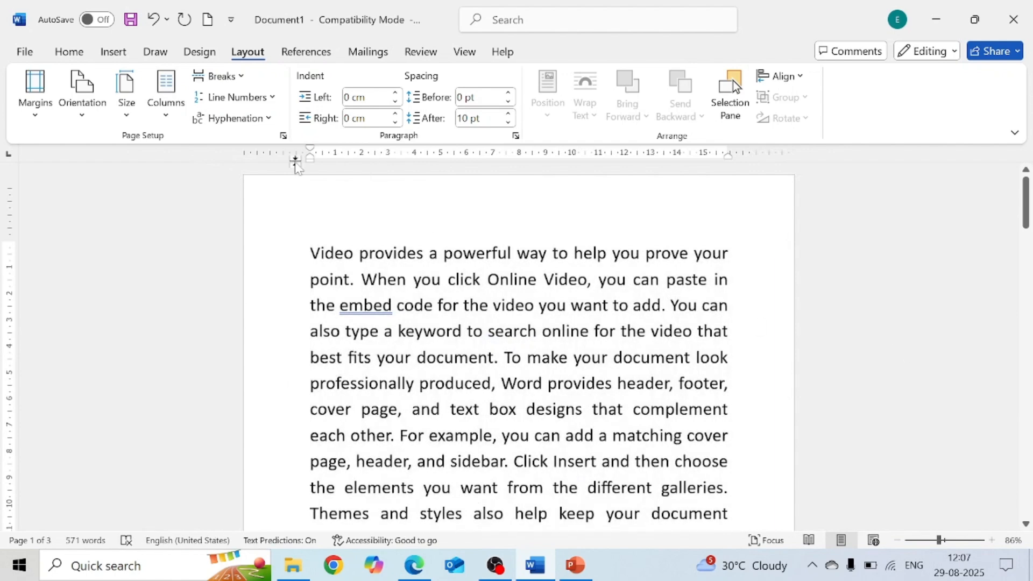
- Split the text into two columns, then change it to three columns
{"action": "left_click", "coordinate": [166, 116]}
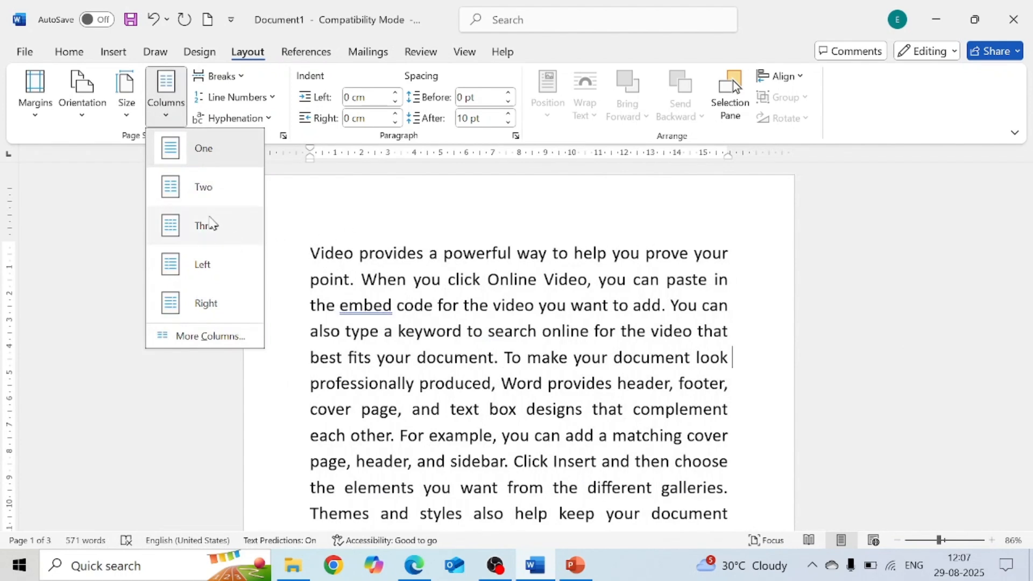
{"action": "left_click", "coordinate": [197, 203]}
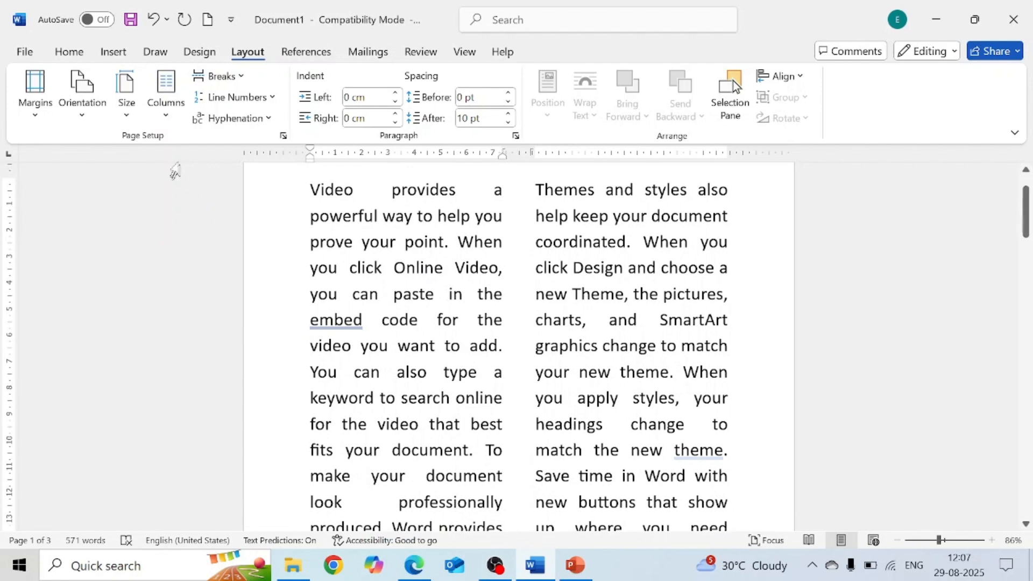
{"action": "left_click", "coordinate": [166, 116]}
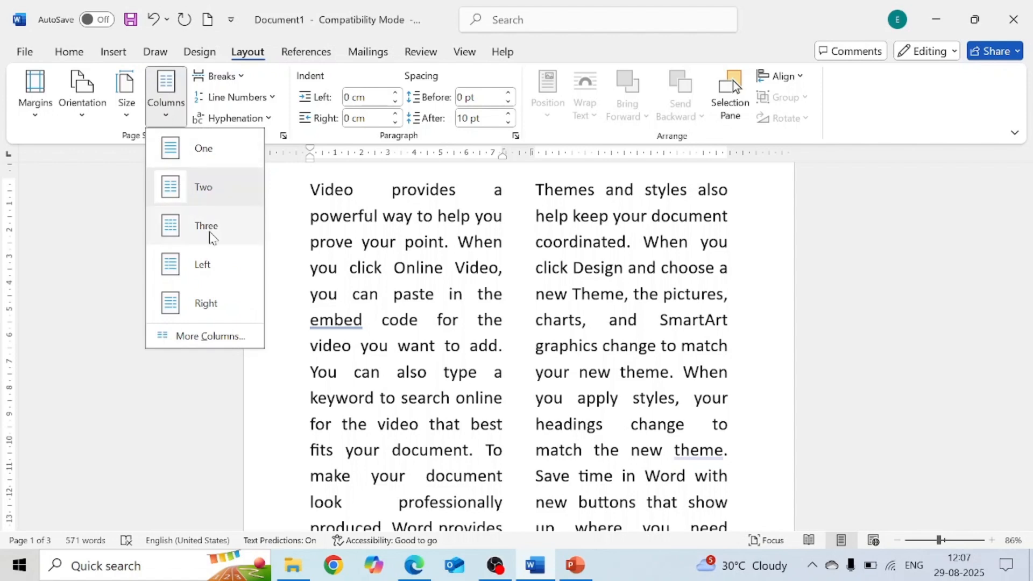
{"action": "left_click", "coordinate": [210, 235]}
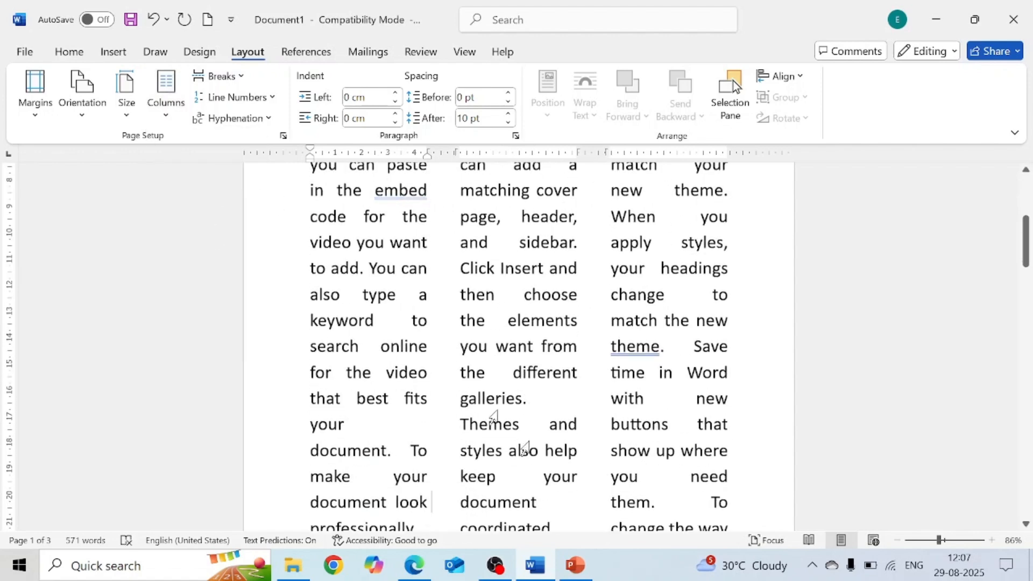
{"action": "left_click_drag", "start_coordinate": [1025, 228], "coordinate": [1025, 197]}
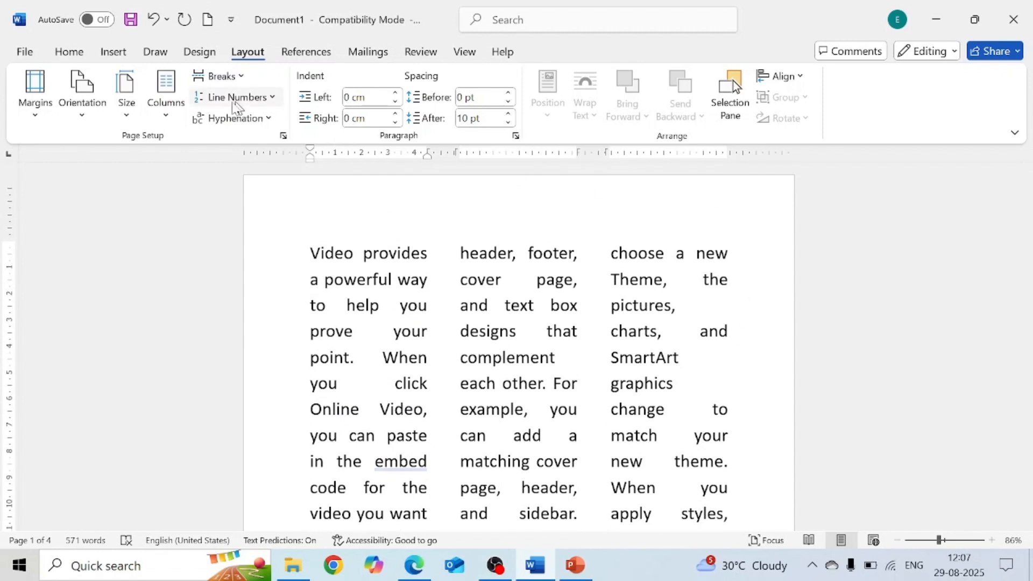
- Open the Breaks options to review the page and section break types
{"action": "left_click", "coordinate": [166, 113]}
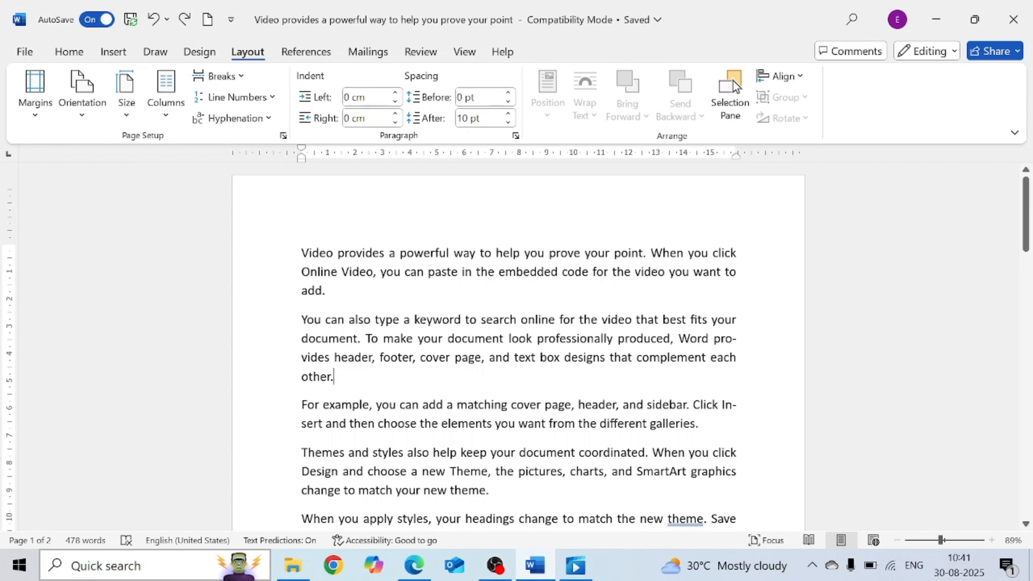
{"action": "left_click", "coordinate": [243, 80]}
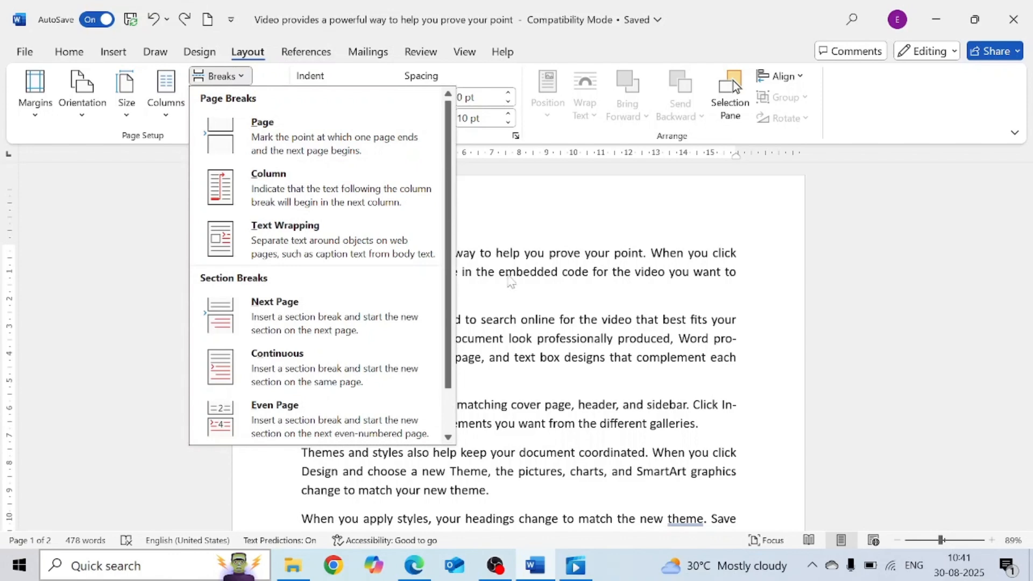
{"action": "left_click", "coordinate": [519, 293]}
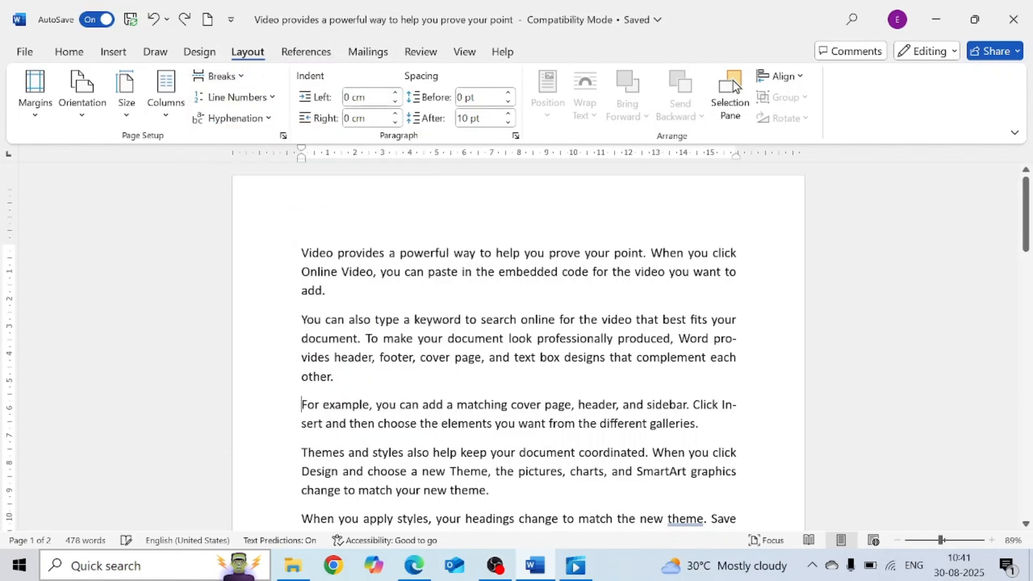
- Insert a page break after the second paragraph
{"action": "left_click", "coordinate": [241, 81]}
{"action": "left_click", "coordinate": [262, 132]}
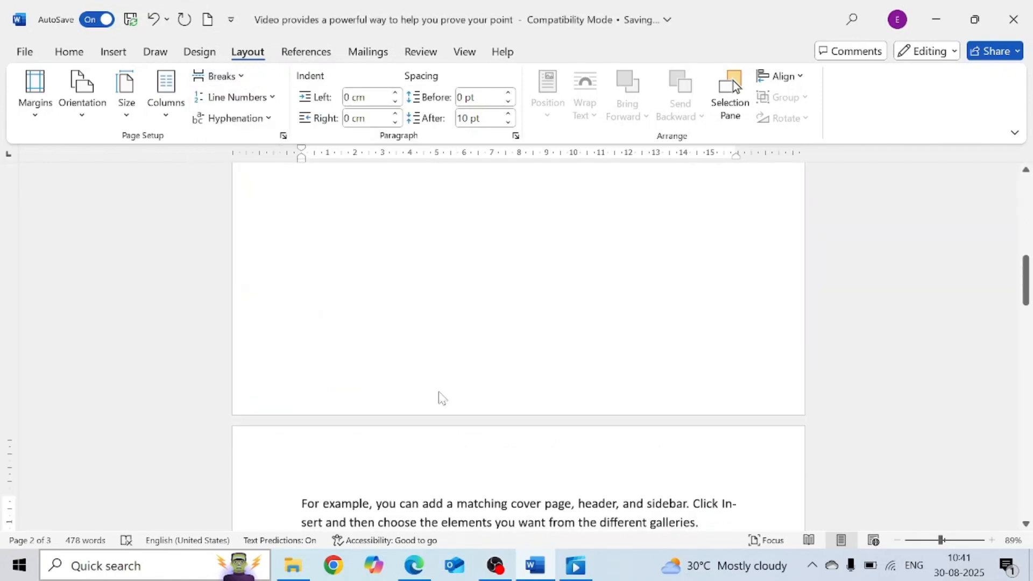
- Scroll through the pages to examine how the page break affects the document's layout
{"action": "scroll", "coordinate": [441, 398], "scroll_direction": "down", "scroll_amount": 5}
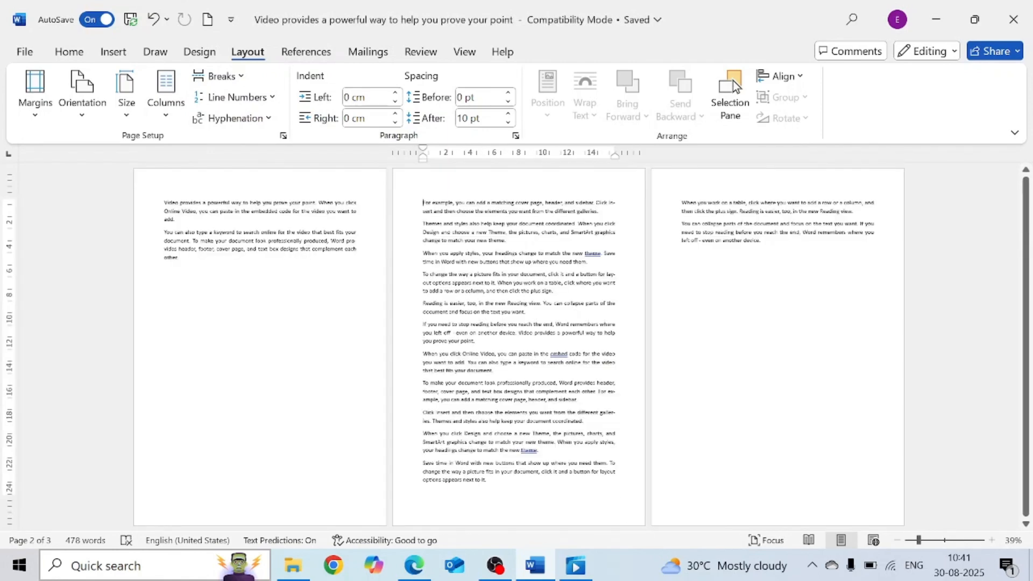
{"action": "left_click_drag", "start_coordinate": [609, 202], "coordinate": [581, 391]}
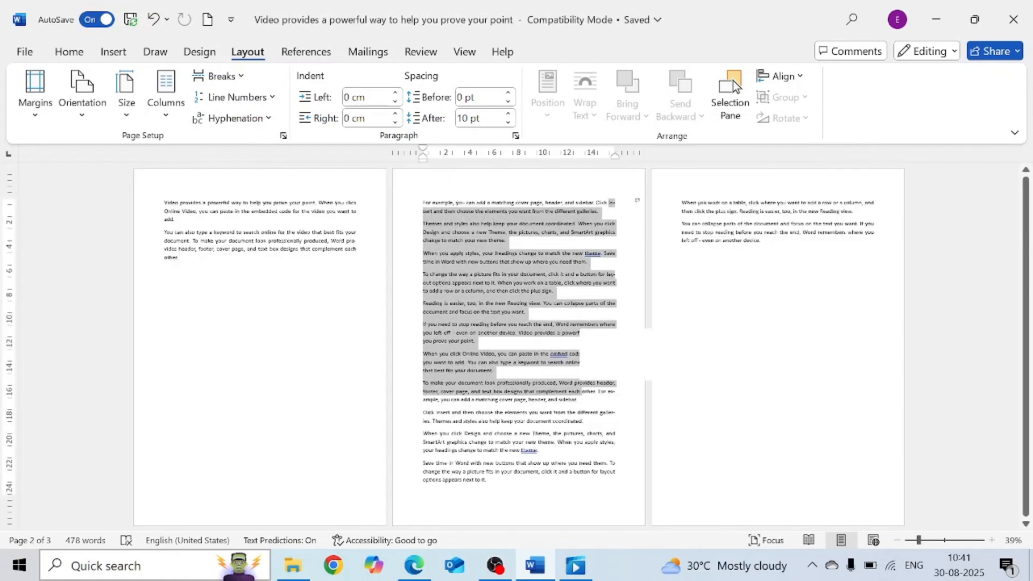
{"action": "left_click", "coordinate": [353, 348]}
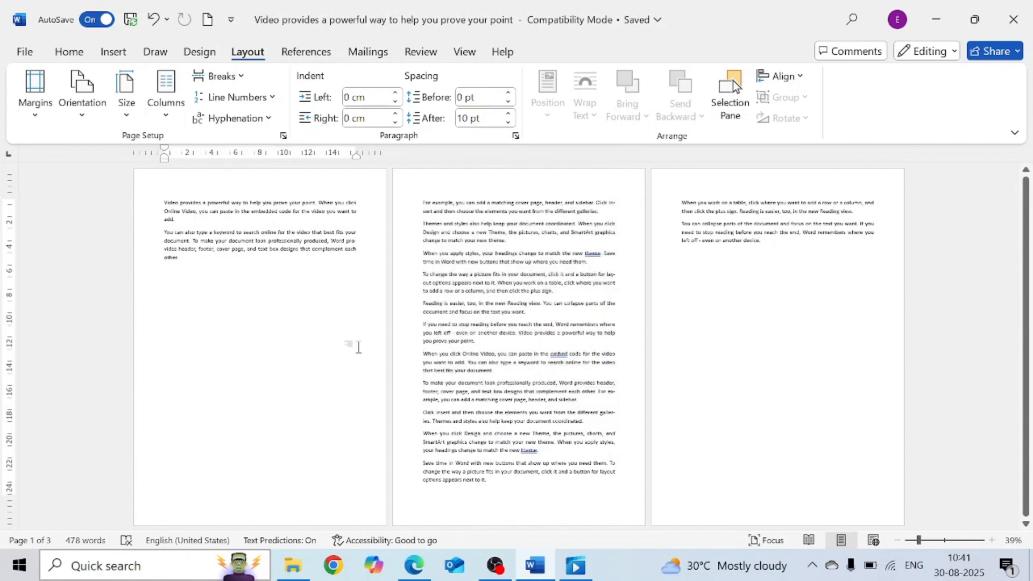
{"action": "scroll", "coordinate": [358, 347], "scroll_direction": "up", "scroll_amount": 5}
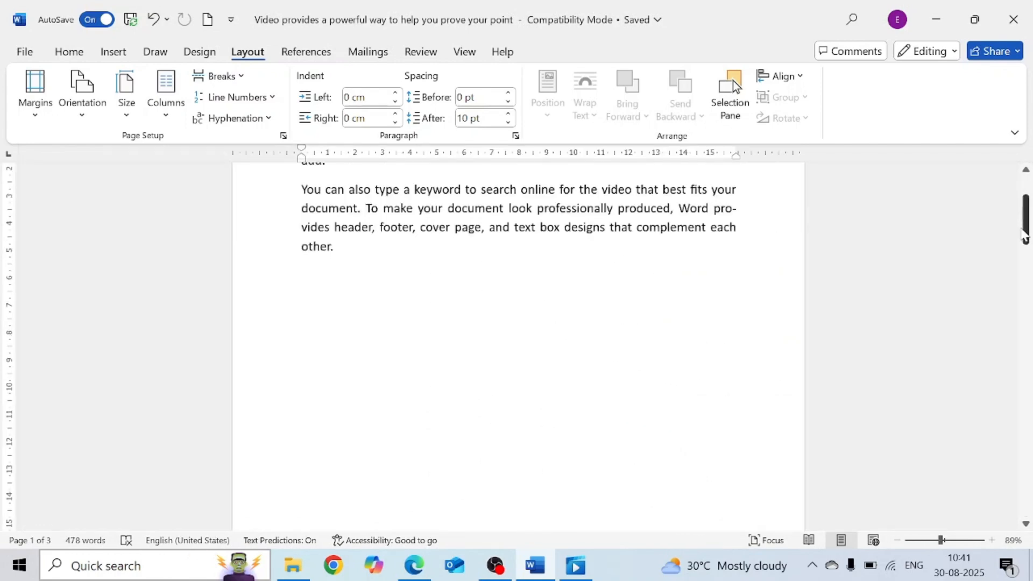
{"action": "scroll", "coordinate": [120, 184], "scroll_direction": "up", "scroll_amount": 3}
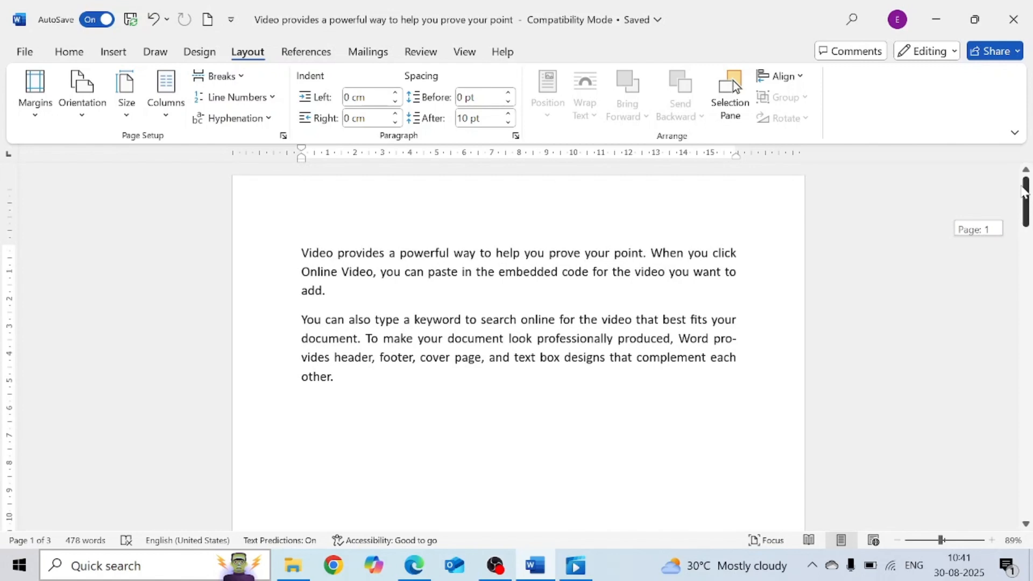
- Format the text in two columns and insert a column break before the "You can also" paragraph
{"action": "left_click", "coordinate": [167, 110]}
{"action": "left_click", "coordinate": [204, 188]}
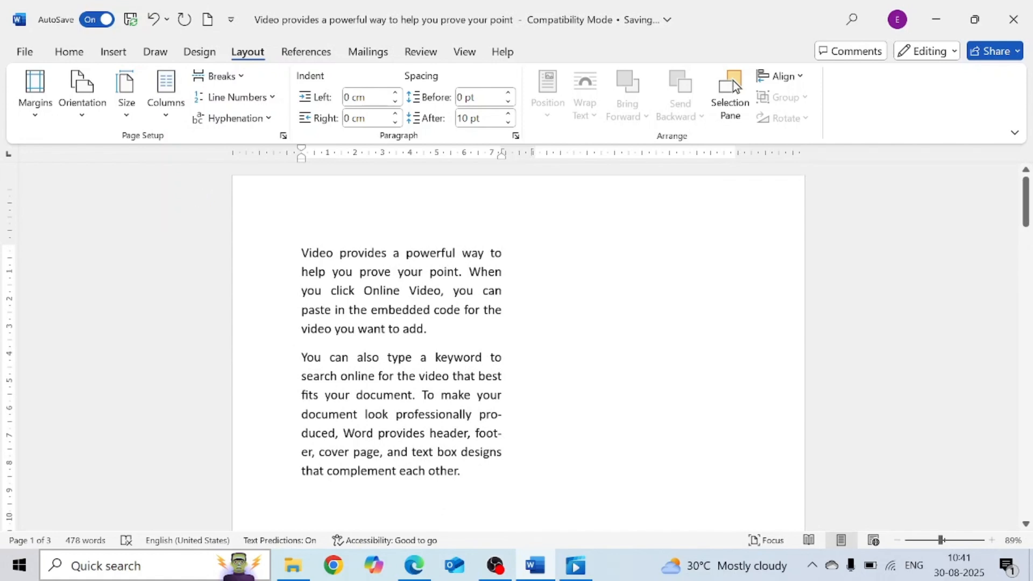
{"action": "left_click", "coordinate": [302, 358]}
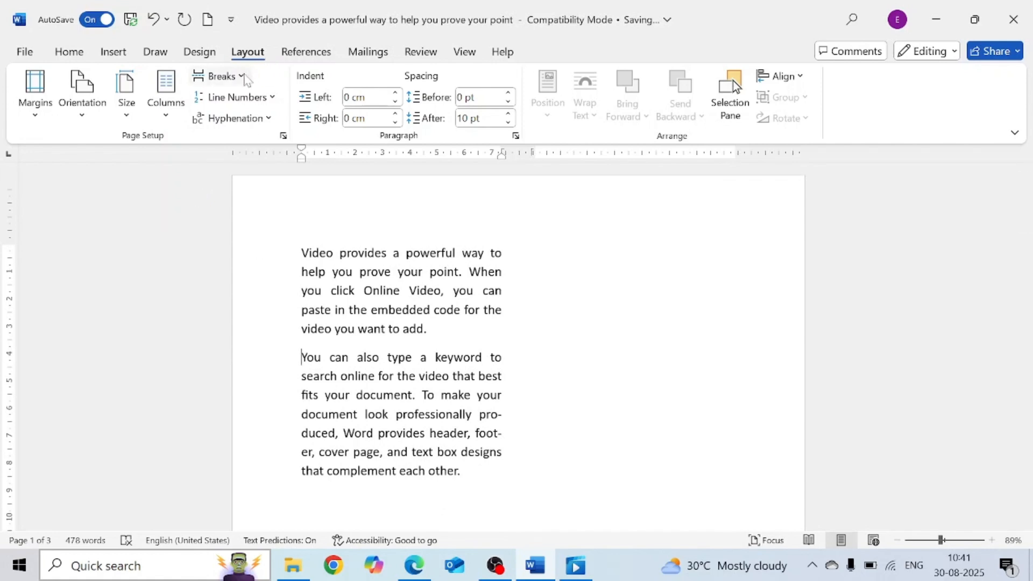
{"action": "left_click", "coordinate": [243, 77]}
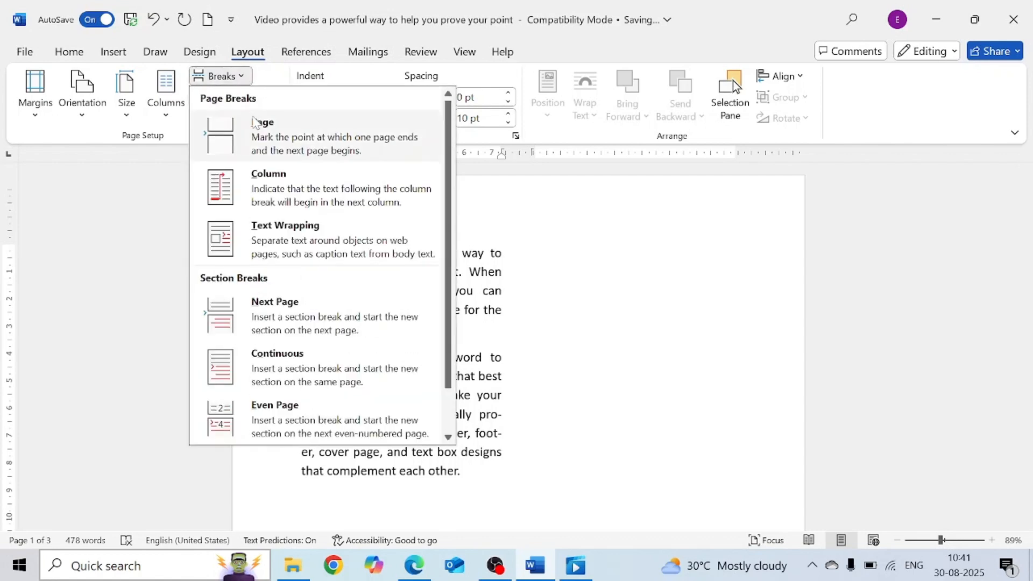
{"action": "left_click", "coordinate": [269, 200]}
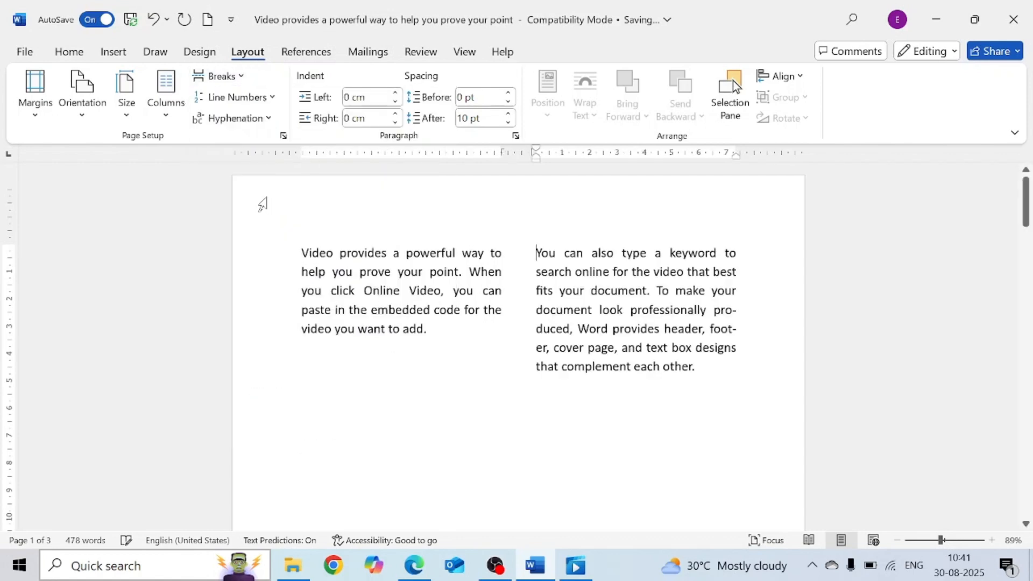
- Switch the text back to a single column
{"action": "left_click_drag", "start_coordinate": [536, 253], "coordinate": [755, 396]}
{"action": "left_click", "coordinate": [752, 393]}
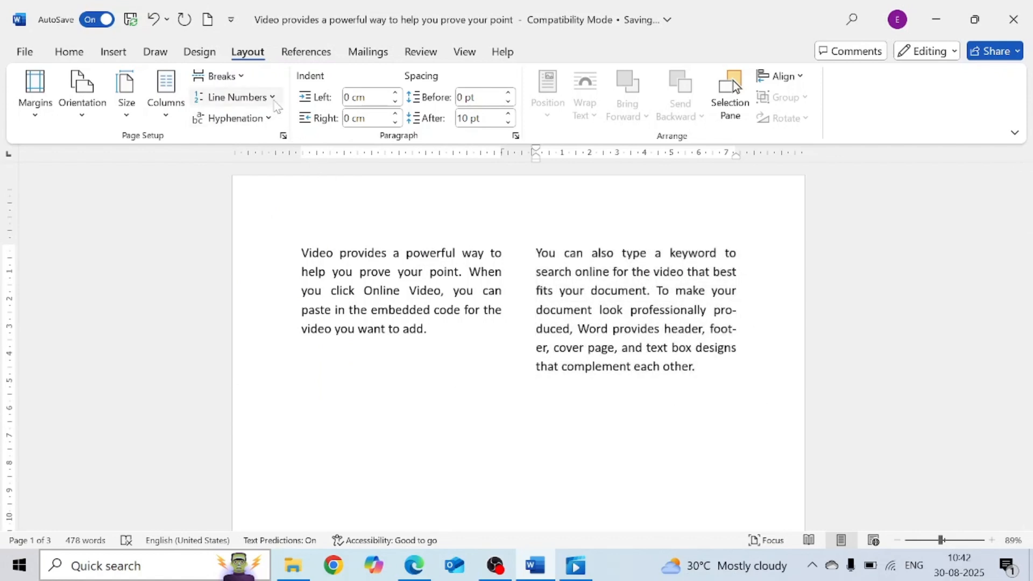
{"action": "left_click", "coordinate": [166, 110]}
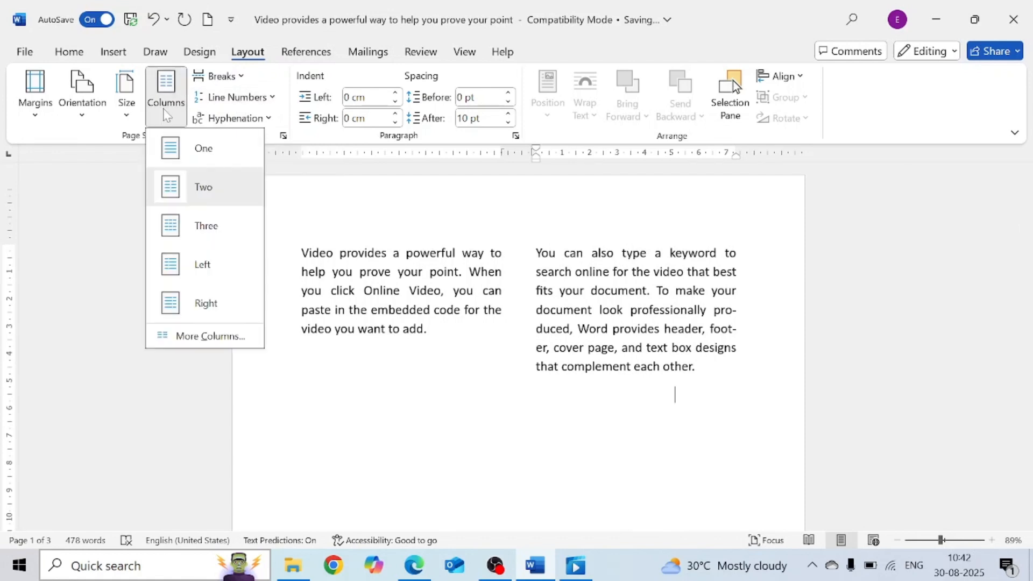
{"action": "left_click", "coordinate": [189, 156]}
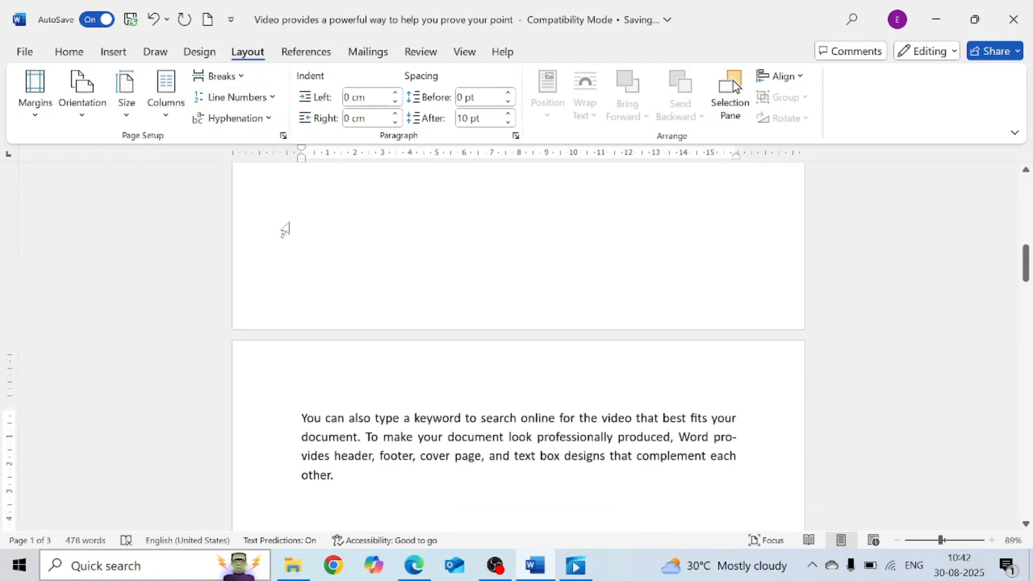
- Add a new line after the first paragraph and generate sample text with =rand(2,3)
{"action": "left_click_drag", "start_coordinate": [1026, 264], "coordinate": [1028, 200]}
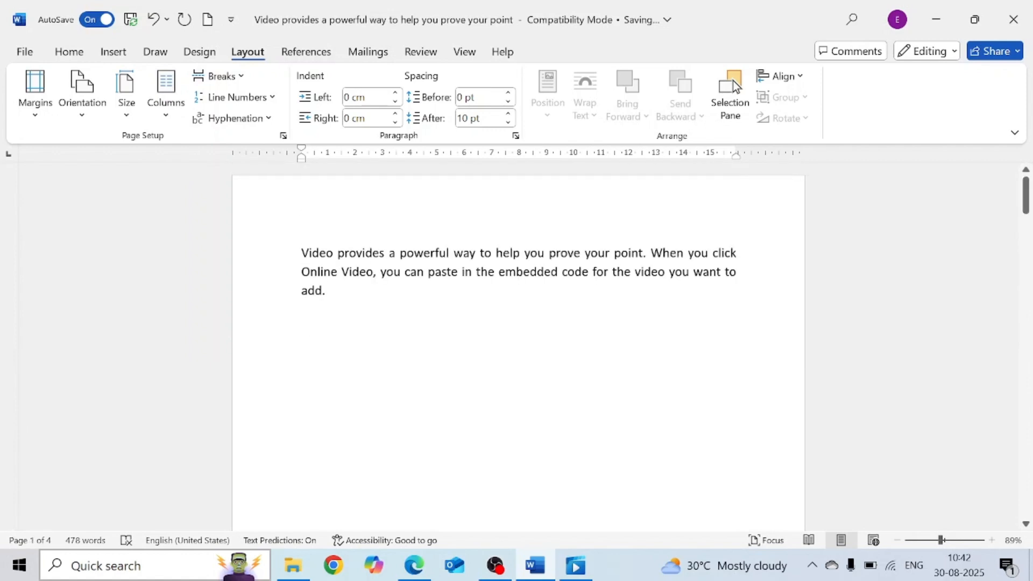
{"action": "key", "text": "Return"}
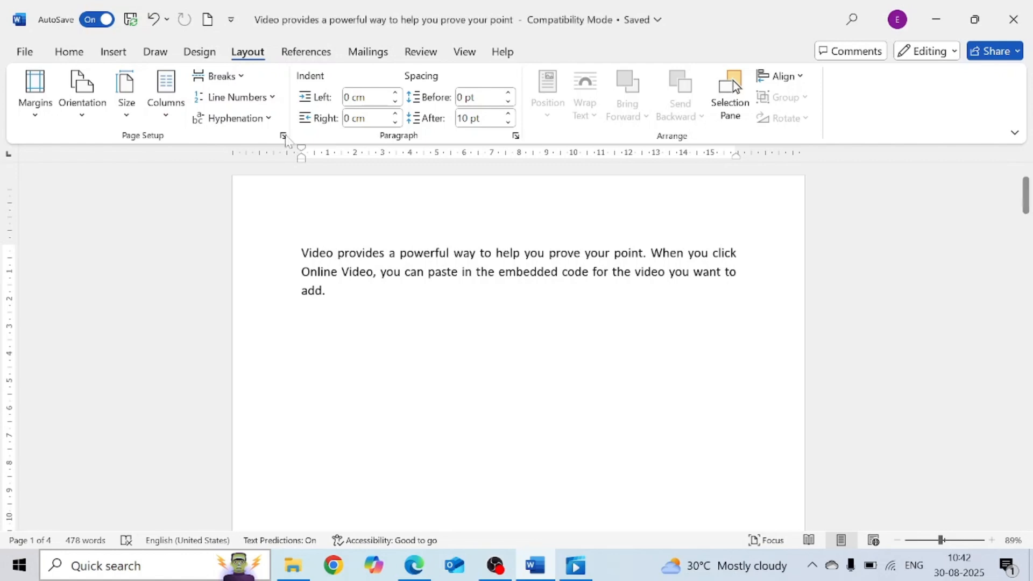
{"action": "left_click", "coordinate": [238, 79]}
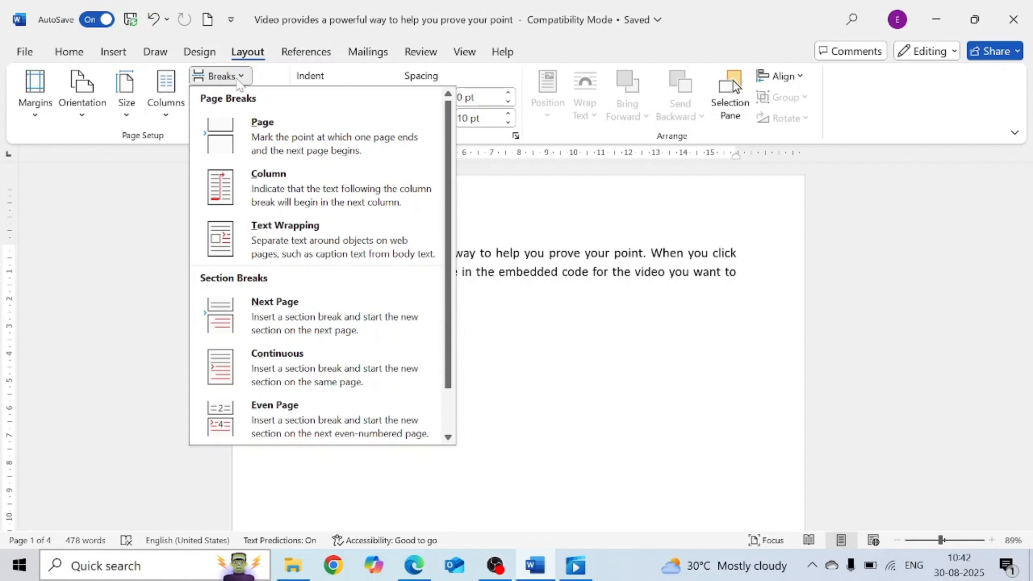
{"action": "left_click", "coordinate": [482, 302]}
{"action": "type", "text": "=rand"}
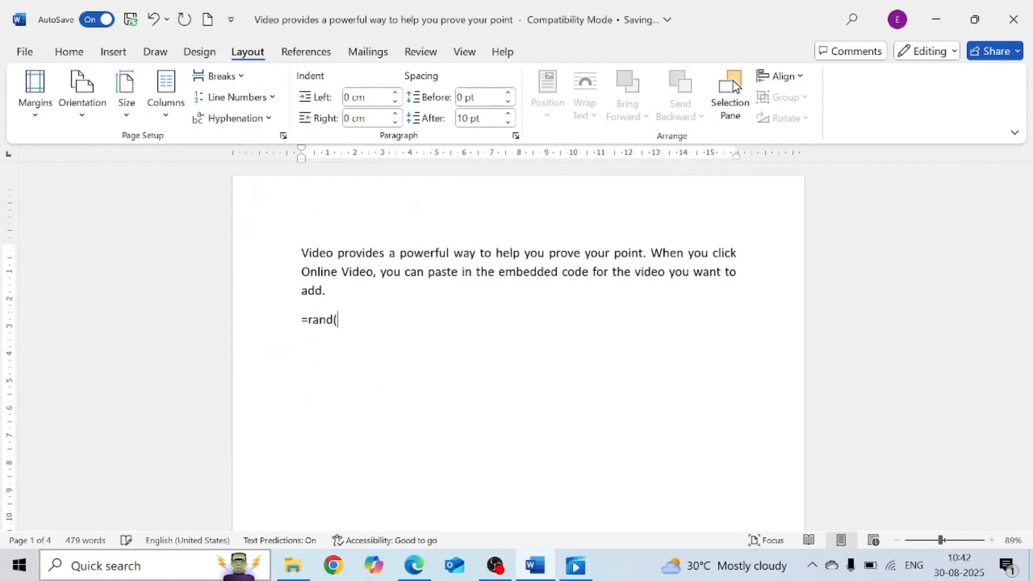
{"action": "type", "text": "(2,3)"}
{"action": "key", "text": "Return"}
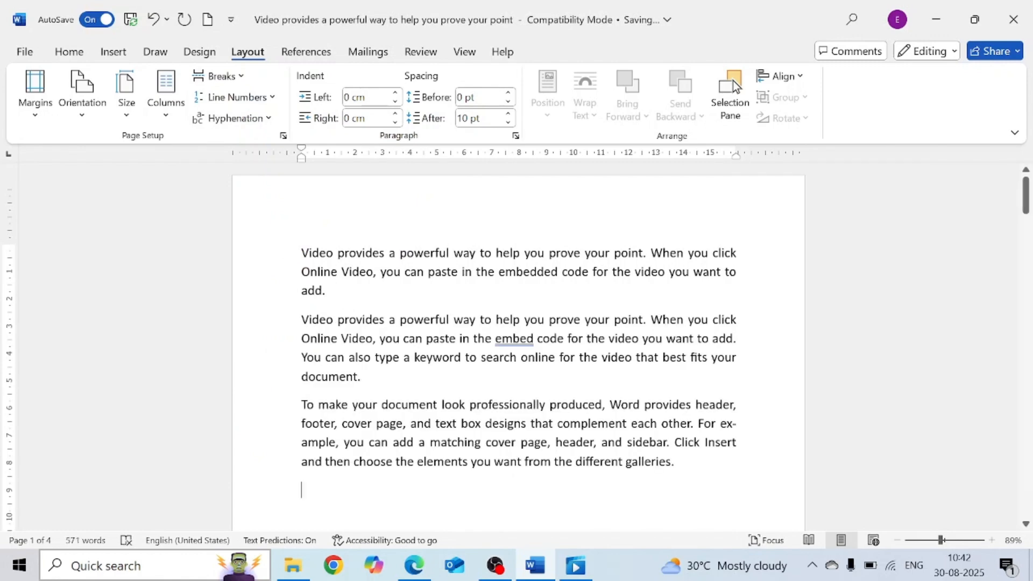
- Split the second paragraph into two after "Online Video.", removing the comma
{"action": "left_click_drag", "start_coordinate": [302, 321], "coordinate": [366, 378]}
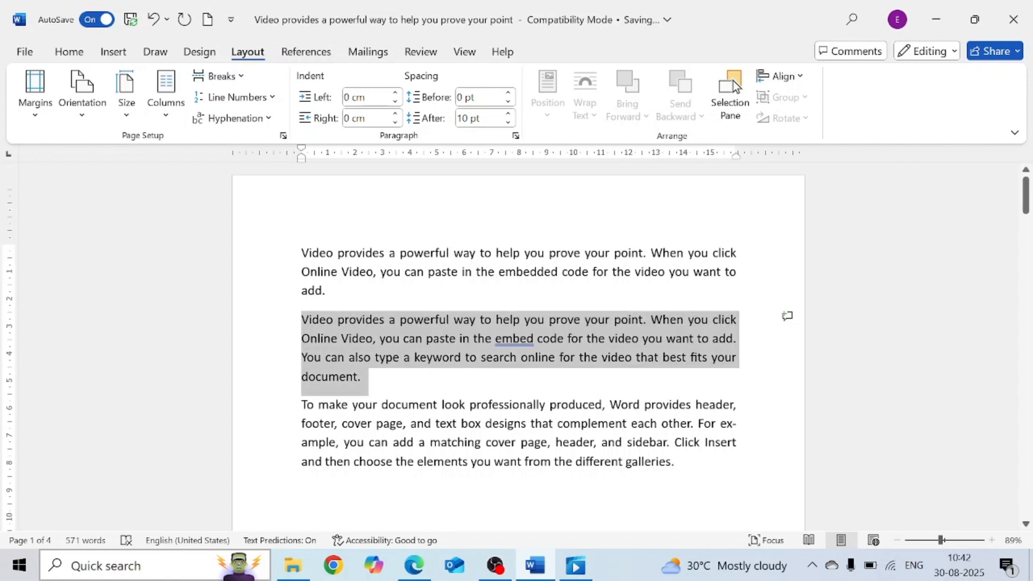
{"action": "left_click", "coordinate": [406, 394]}
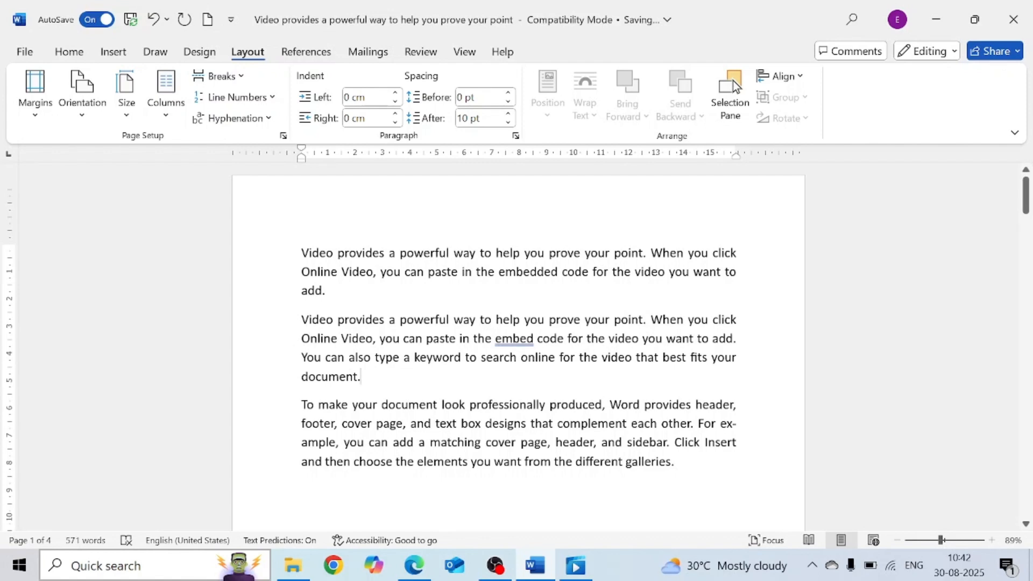
{"action": "key", "text": "BackSpace"}
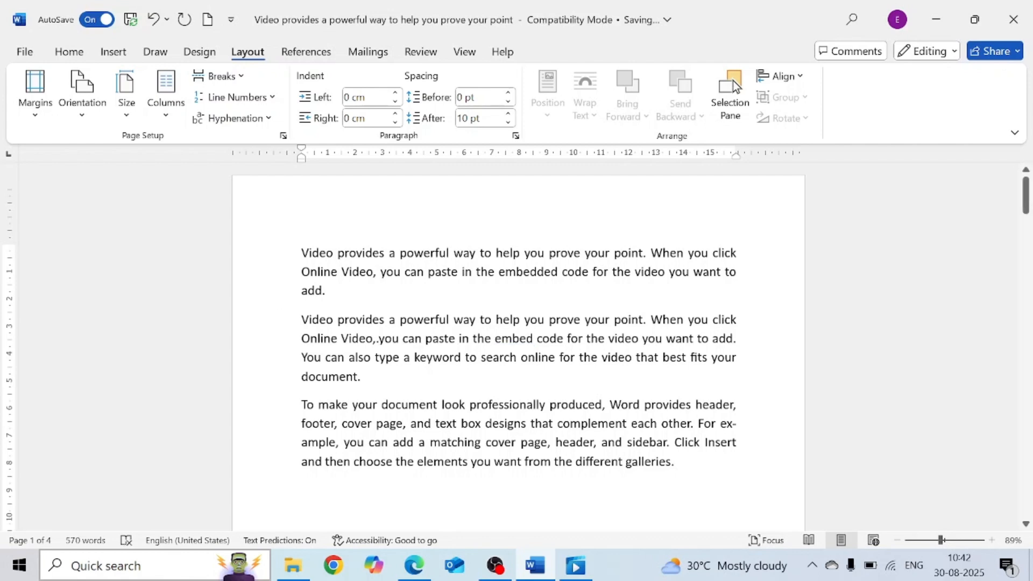
{"action": "key", "text": "BackSpace"}
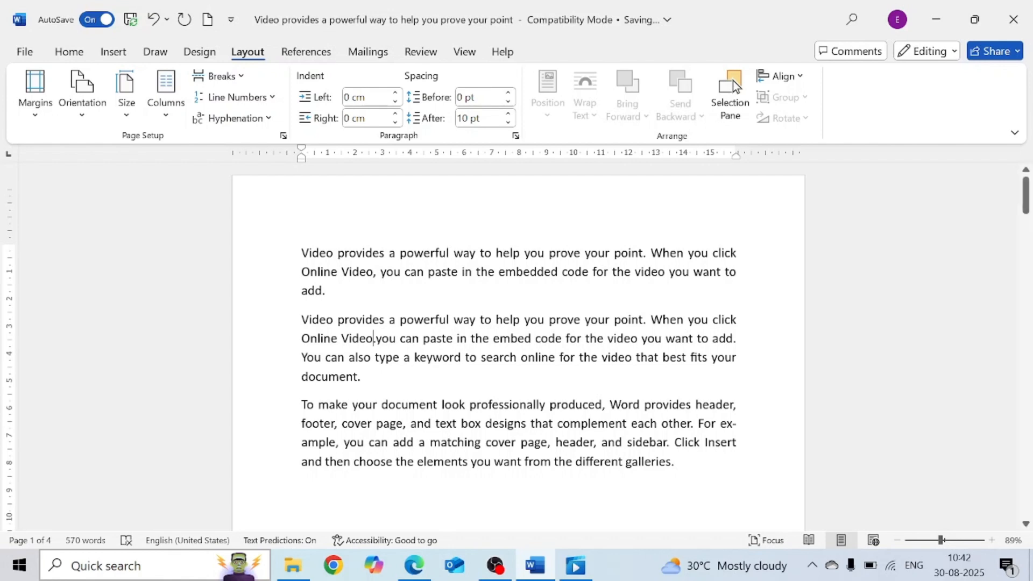
{"action": "key", "text": "Return"}
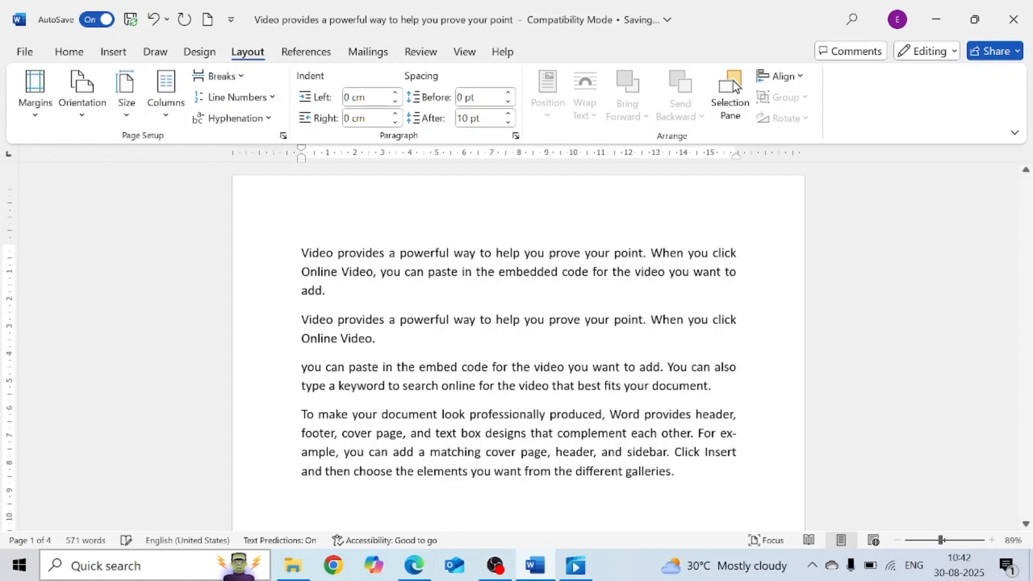
- Select the two split paragraphs and open Word Count to review their statistics
{"action": "left_click_drag", "start_coordinate": [327, 320], "coordinate": [718, 387]}
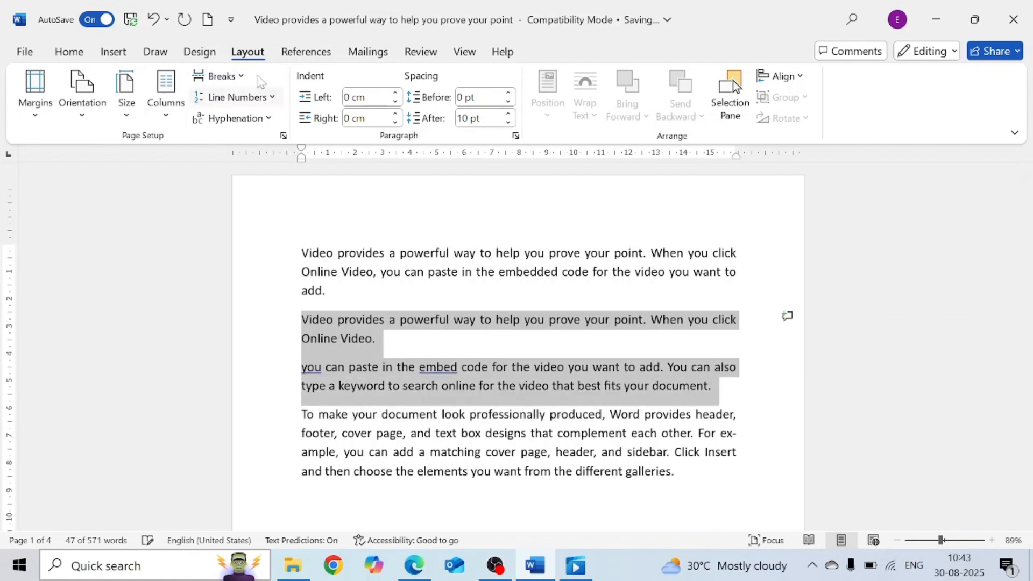
{"action": "left_click", "coordinate": [413, 54]}
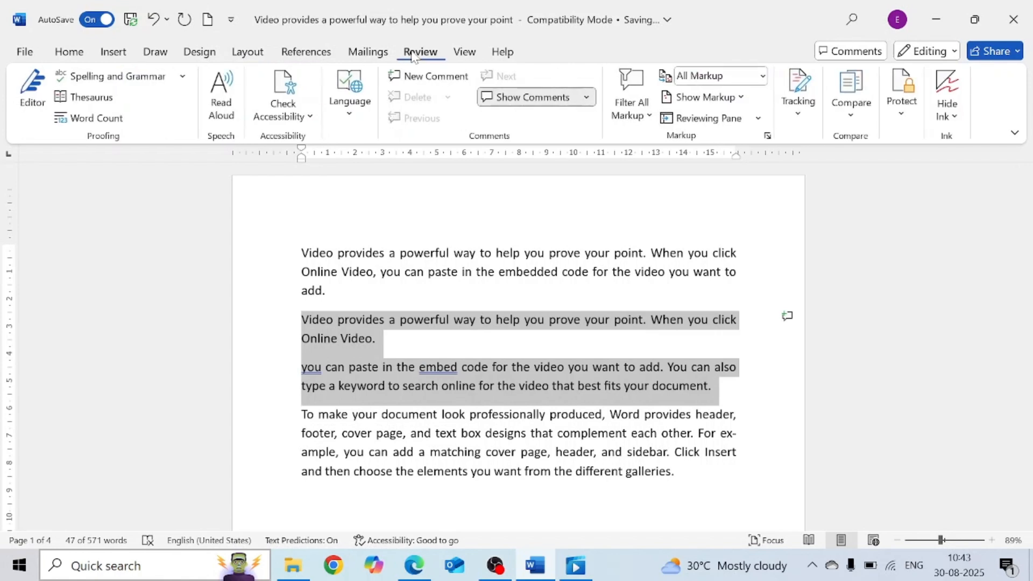
{"action": "left_click", "coordinate": [97, 120]}
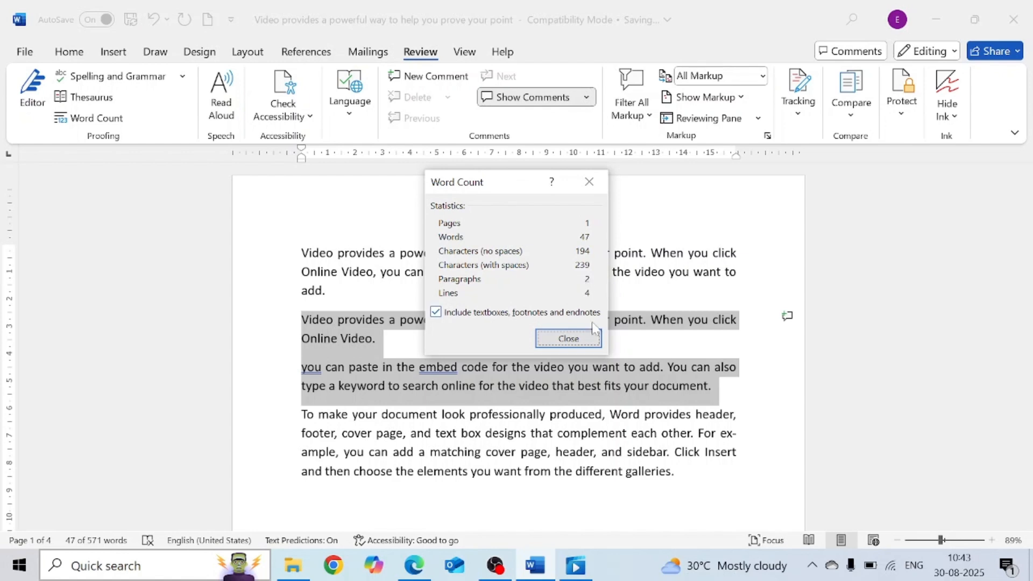
{"action": "left_click", "coordinate": [596, 340]}
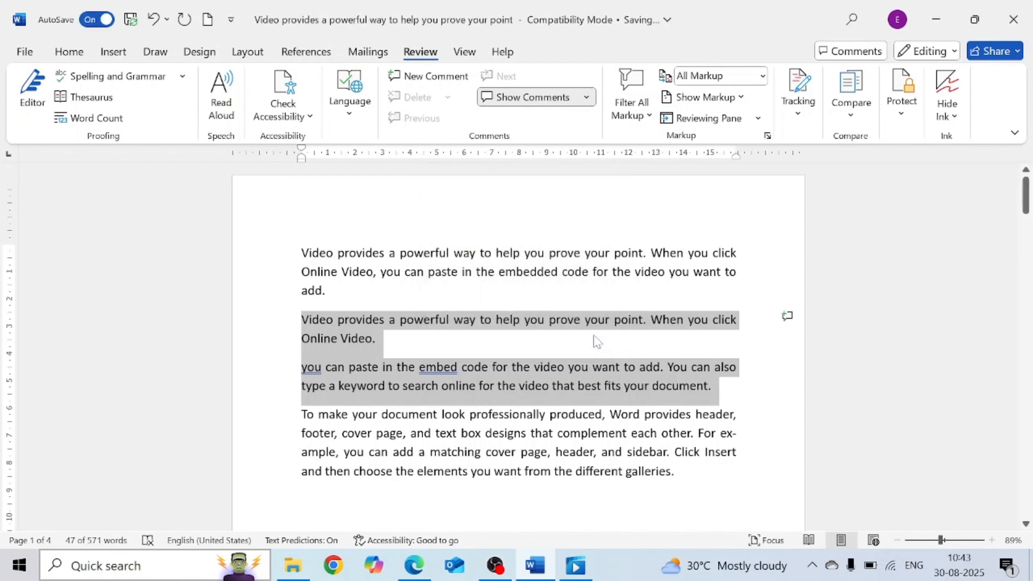
- Rejoin the split paragraph after "Online Video."
{"action": "left_click", "coordinate": [425, 348]}
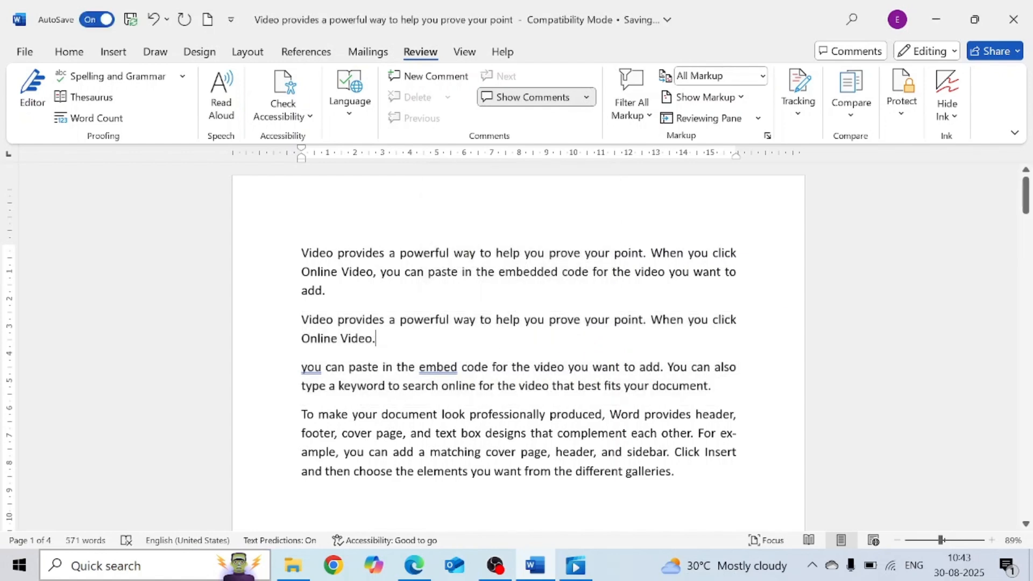
{"action": "key", "text": "F7"}
{"action": "key", "text": "Delete"}
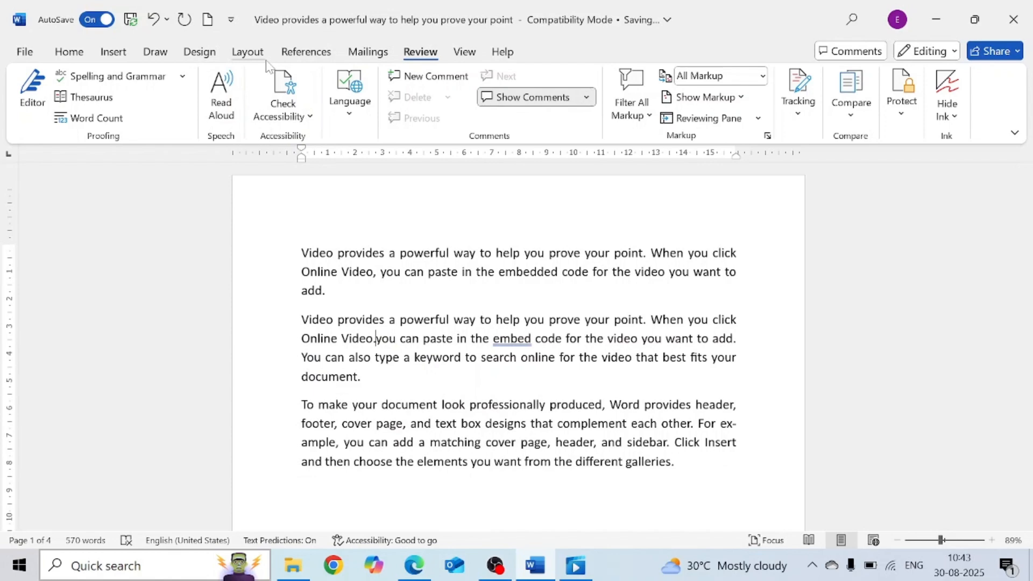
- Insert a text wrapping break after "Online Video." and delete the space inside "Online Video"
{"action": "left_click", "coordinate": [254, 53]}
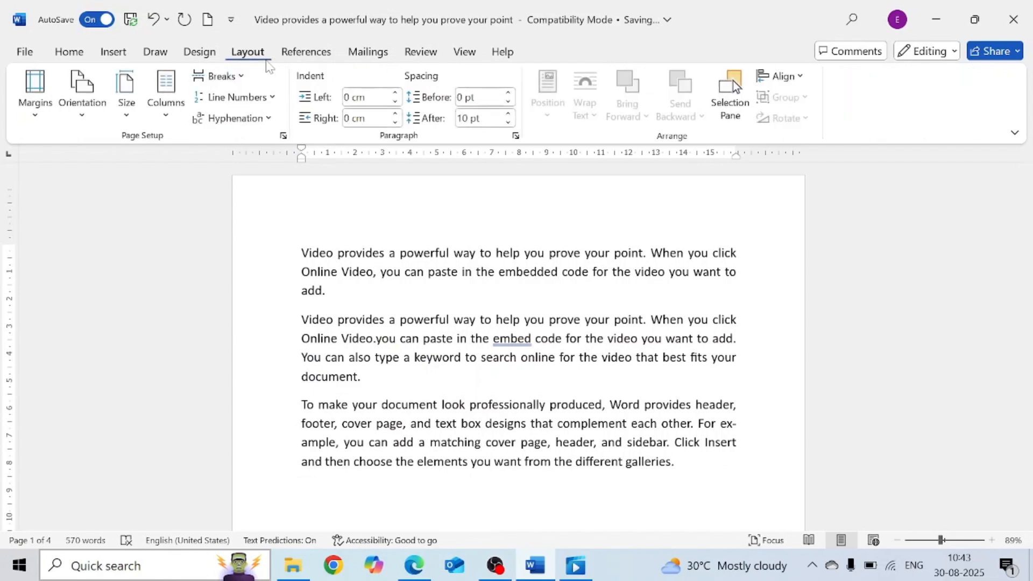
{"action": "left_click", "coordinate": [247, 80]}
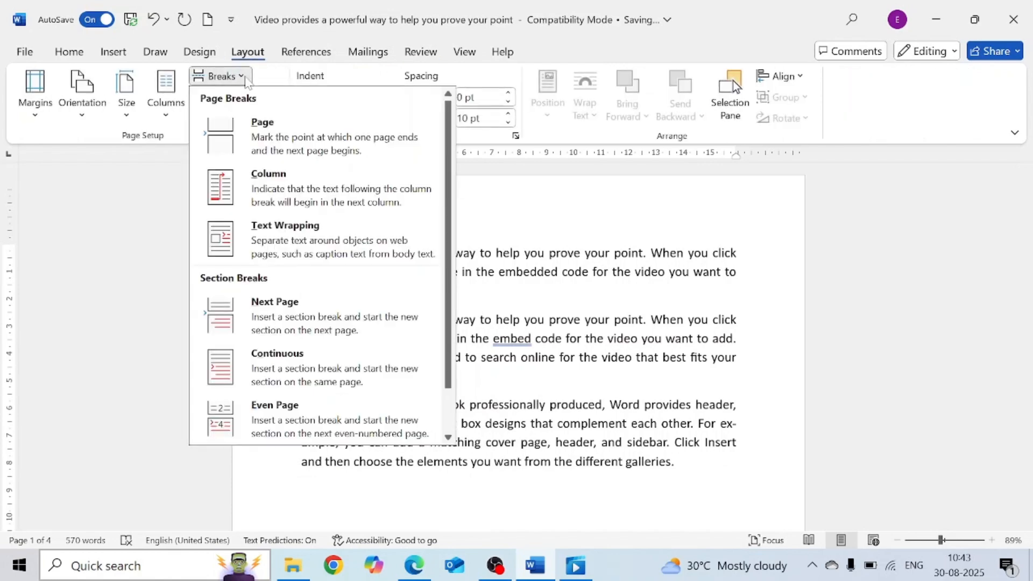
{"action": "left_click", "coordinate": [277, 246]}
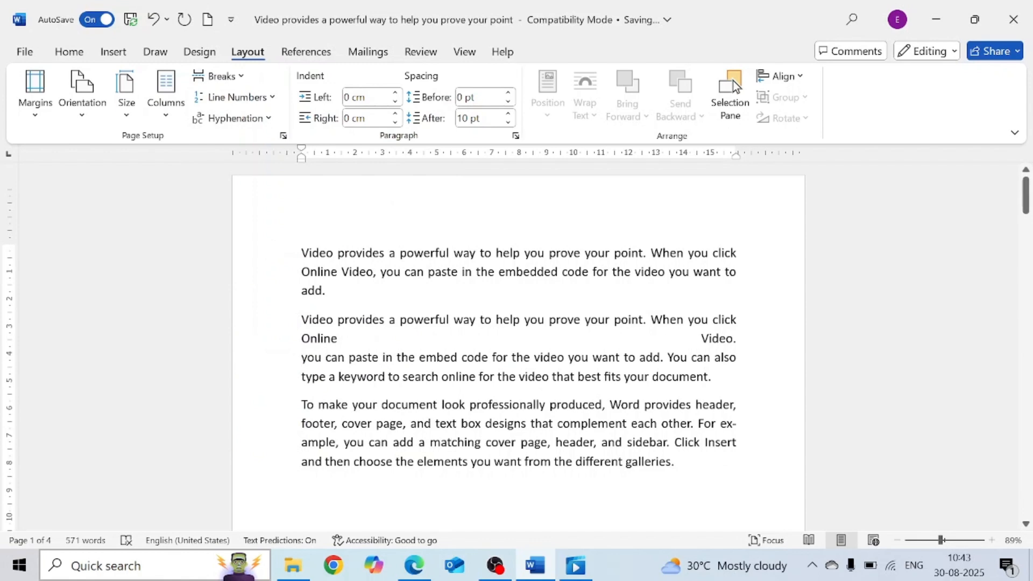
{"action": "key", "text": "BackSpace"}
- Select the second paragraph including its text wrapping break and check its Word Count statistics
{"action": "left_click_drag", "start_coordinate": [302, 320], "coordinate": [373, 339]}
{"action": "left_click_drag", "start_coordinate": [301, 358], "coordinate": [721, 381]}
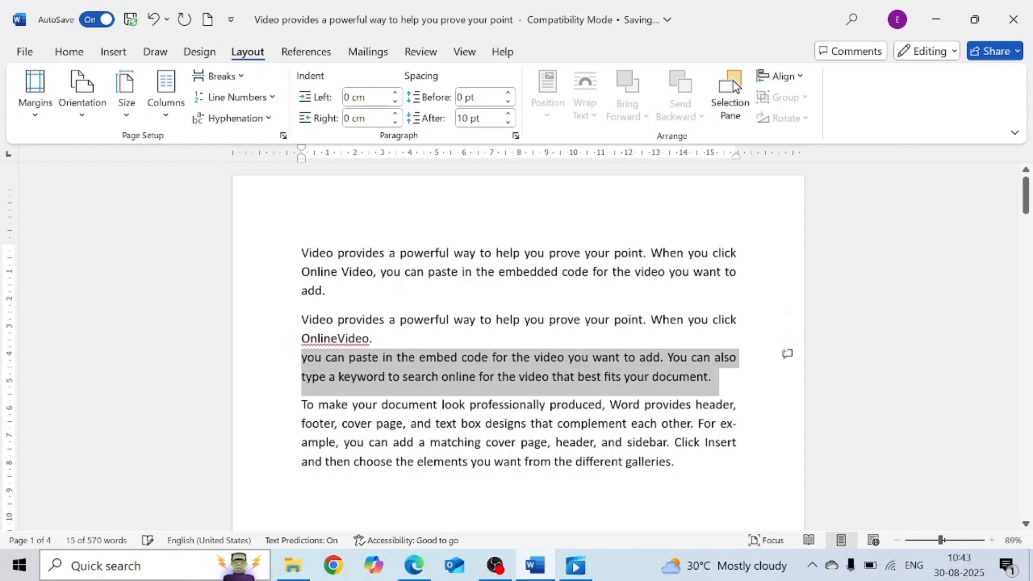
{"action": "left_click", "coordinate": [722, 382]}
{"action": "left_click_drag", "start_coordinate": [301, 320], "coordinate": [719, 380]}
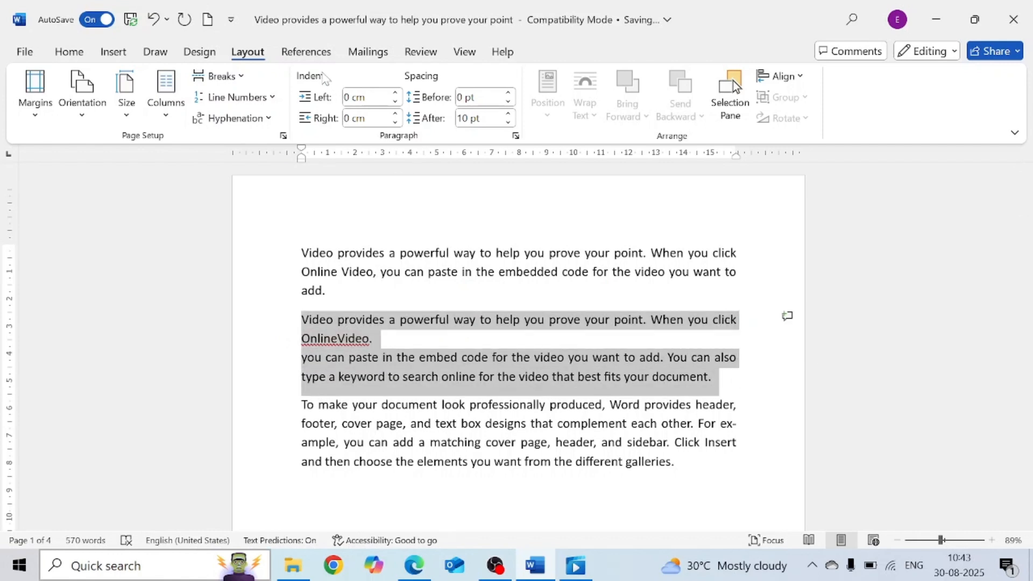
{"action": "left_click", "coordinate": [419, 53]}
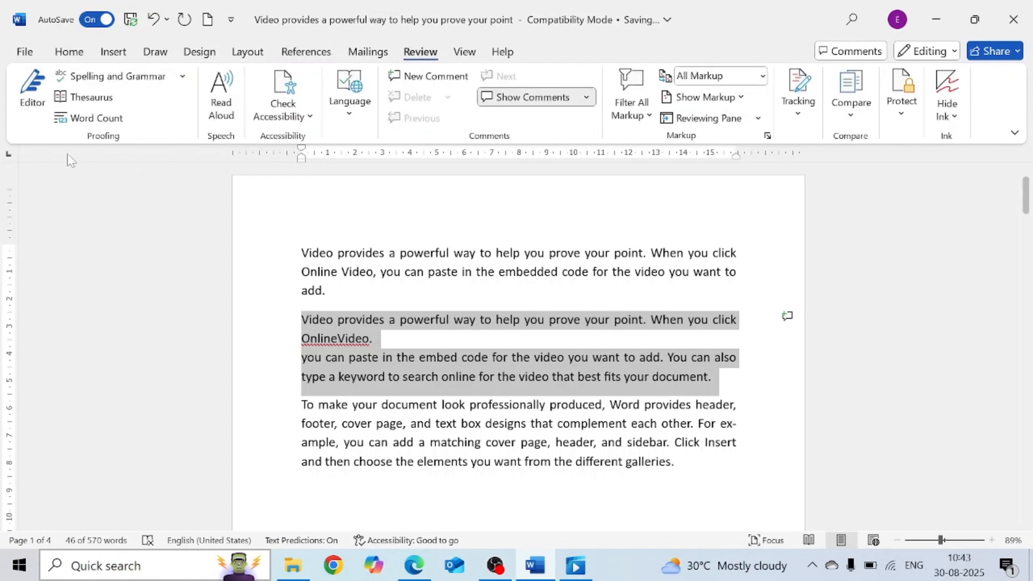
{"action": "left_click", "coordinate": [80, 119]}
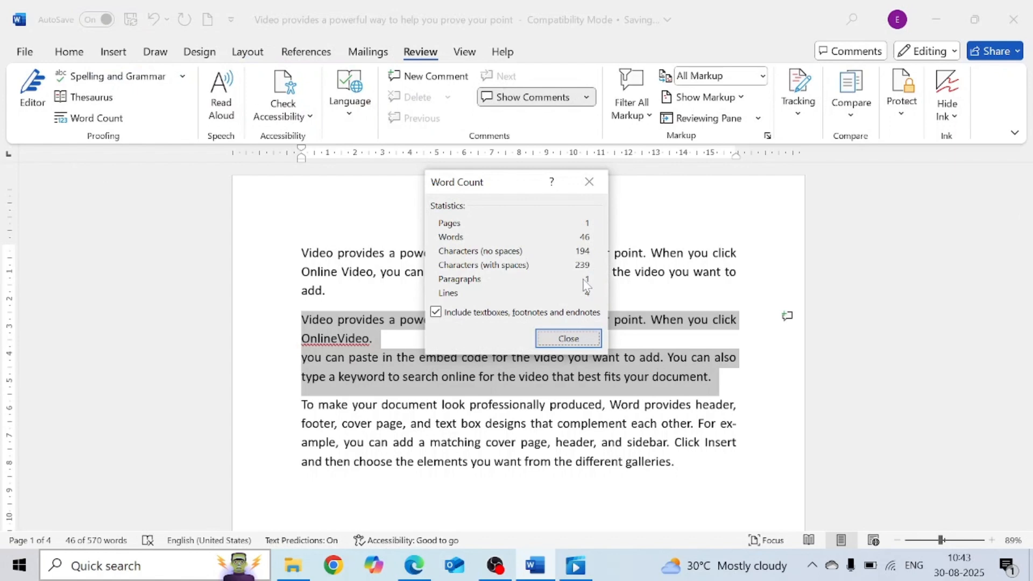
{"action": "left_click", "coordinate": [575, 340]}
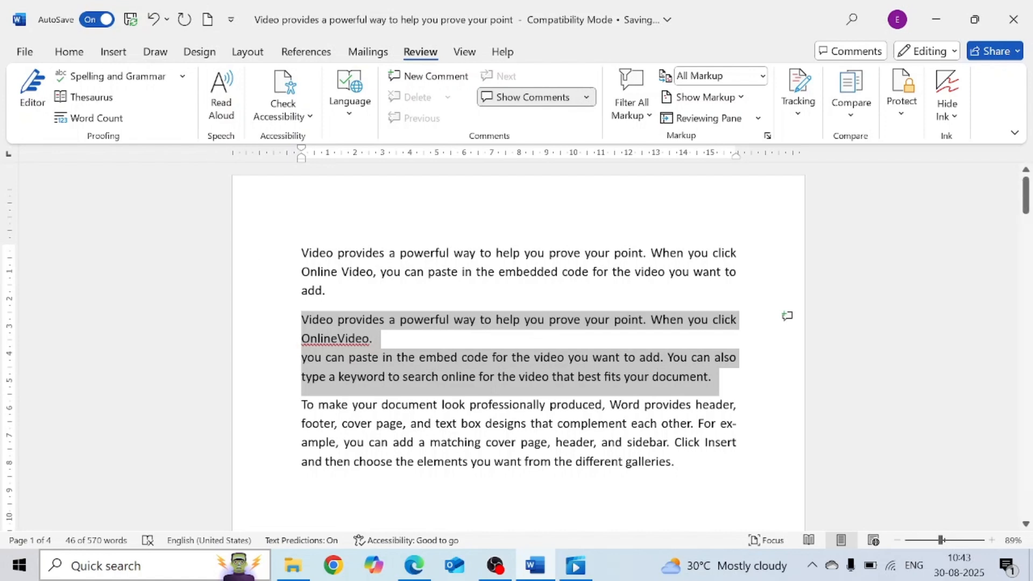
- Insert a Next Page section break after the first paragraph
{"action": "left_click", "coordinate": [326, 253]}
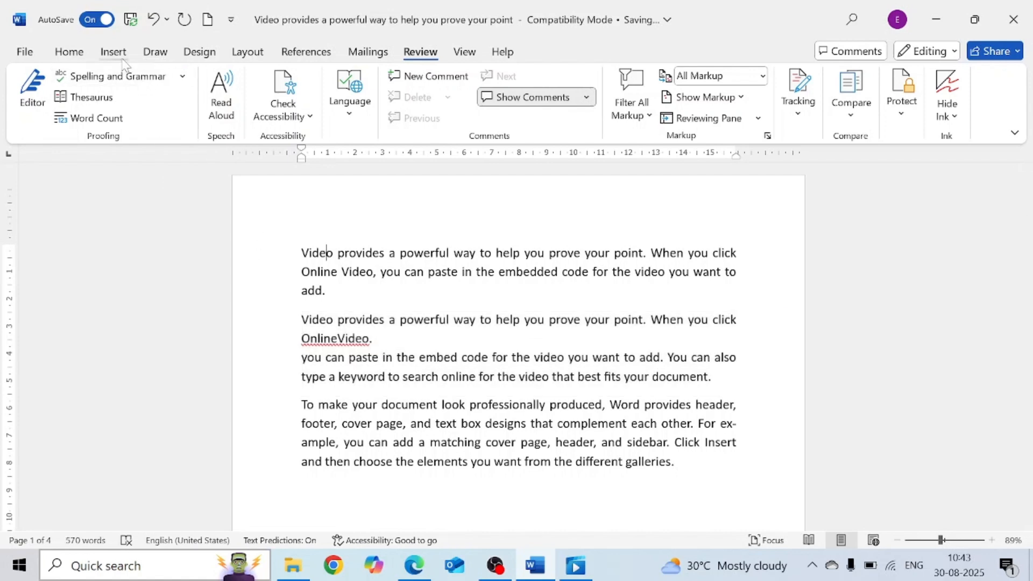
{"action": "left_click", "coordinate": [240, 51]}
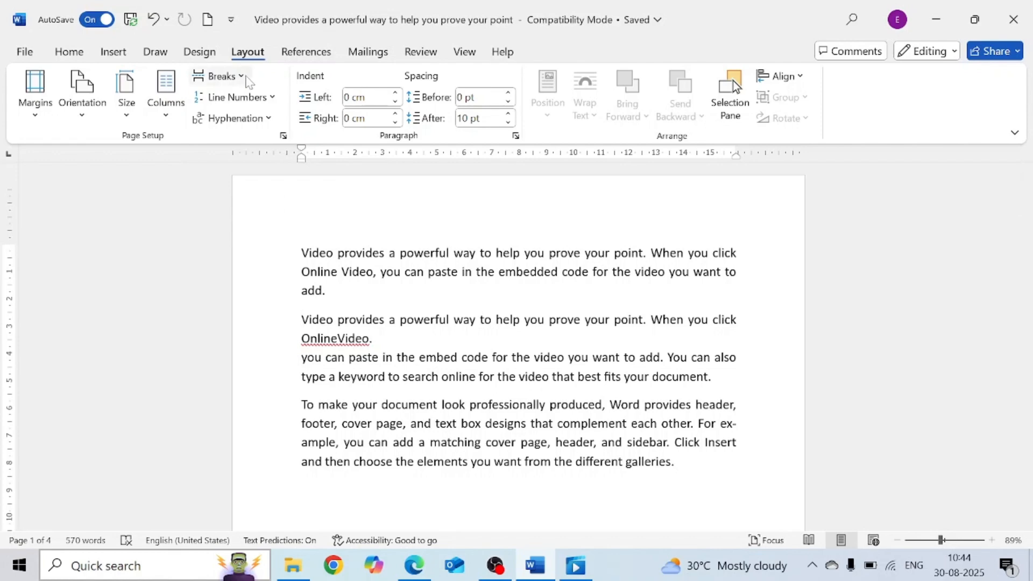
{"action": "left_click", "coordinate": [221, 75]}
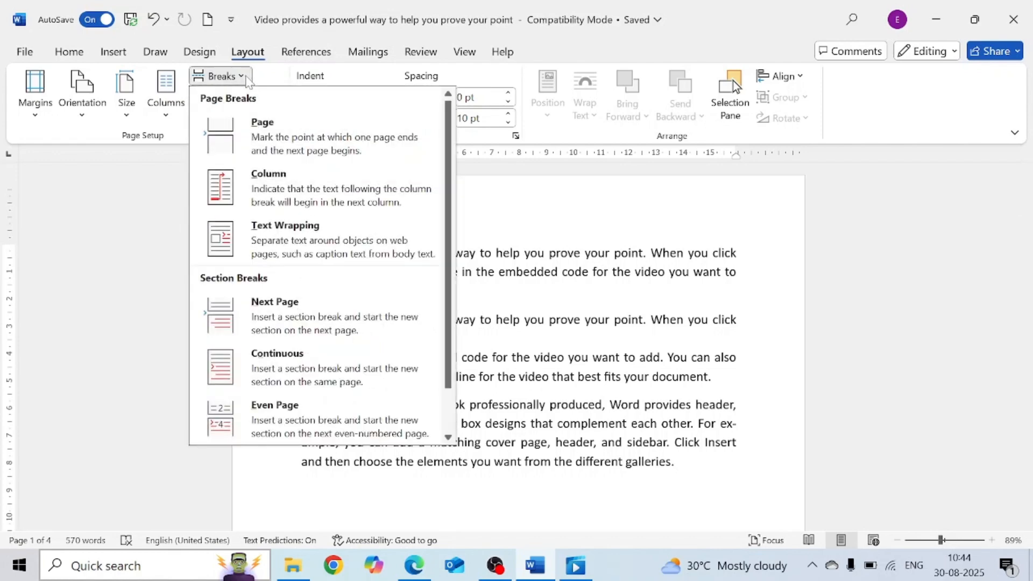
{"action": "left_click", "coordinate": [285, 319]}
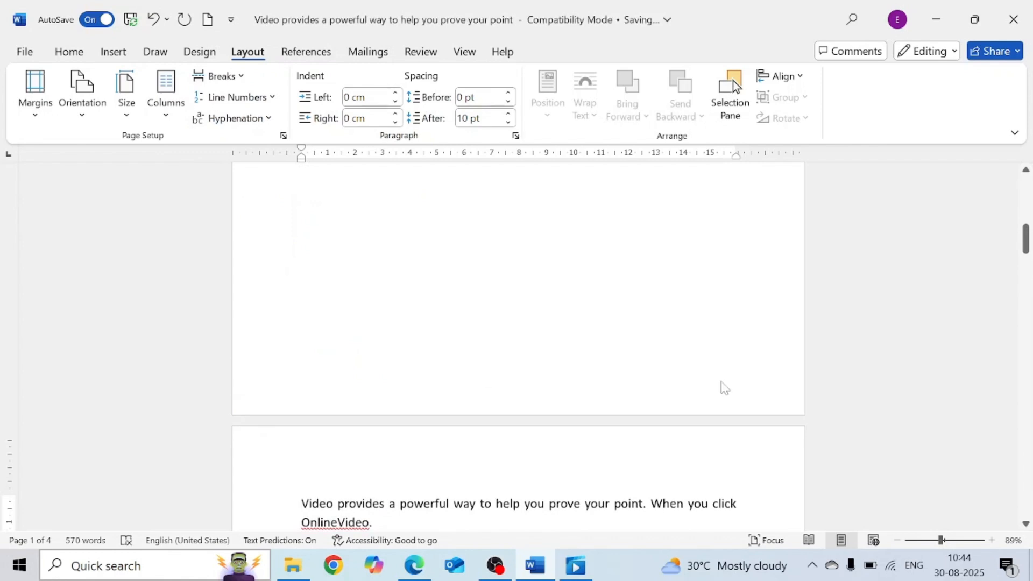
{"action": "left_click_drag", "start_coordinate": [1028, 240], "coordinate": [1028, 189]}
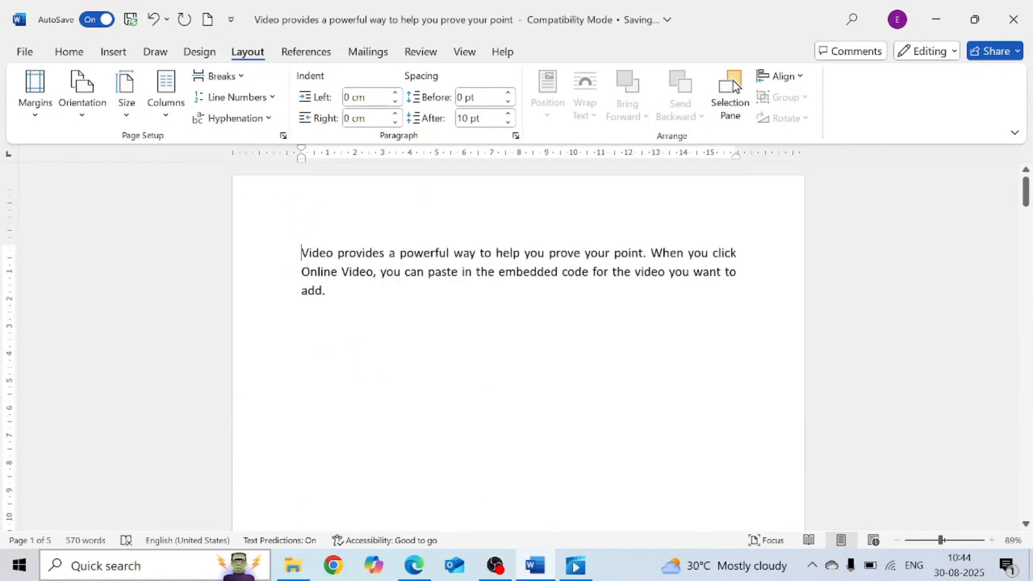
- Set the first section's text to two columns
{"action": "left_click", "coordinate": [177, 118]}
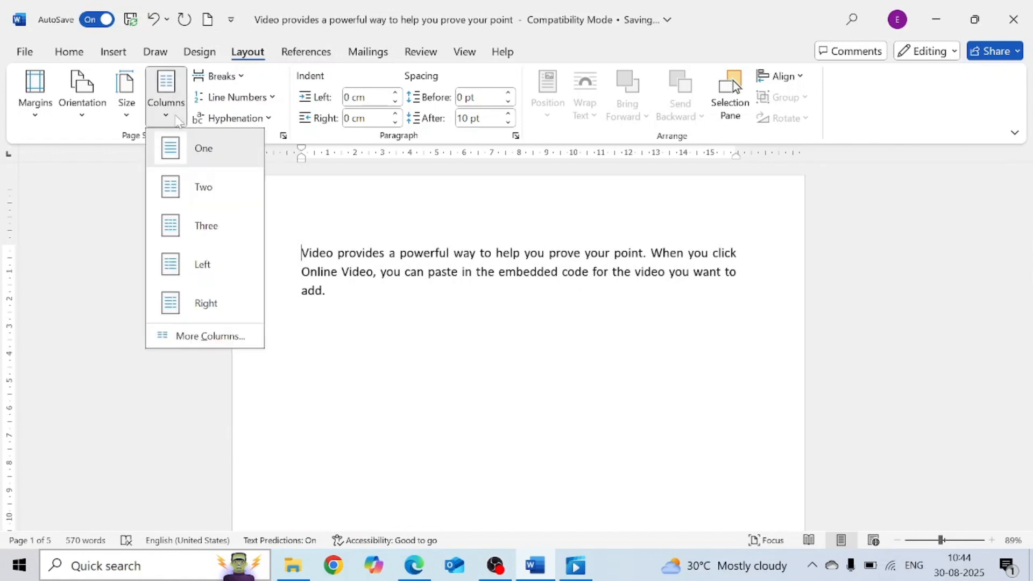
{"action": "left_click", "coordinate": [211, 196]}
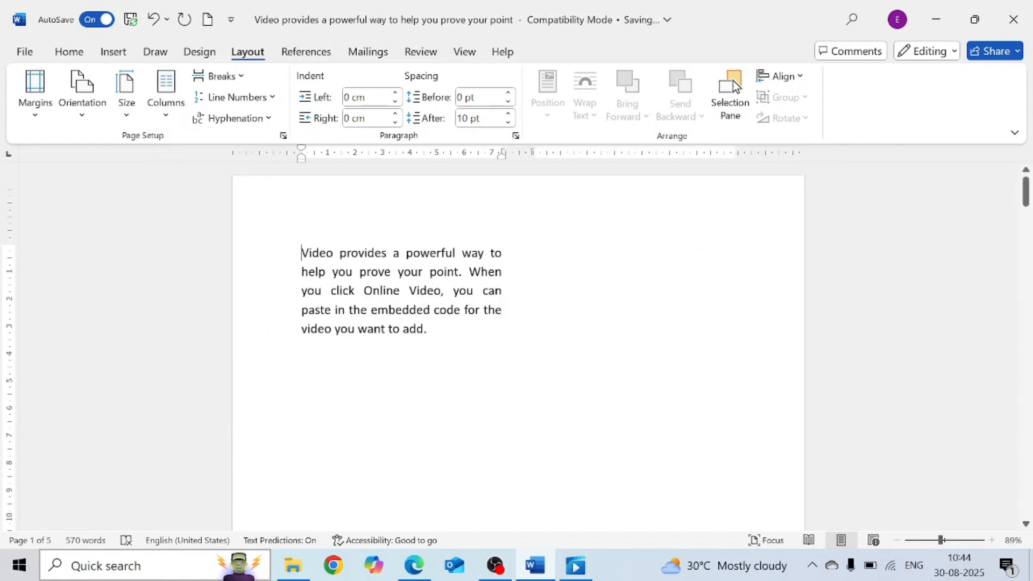
{"action": "scroll", "coordinate": [735, 86], "scroll_direction": "down", "scroll_amount": 4, "text": "ctrl"}
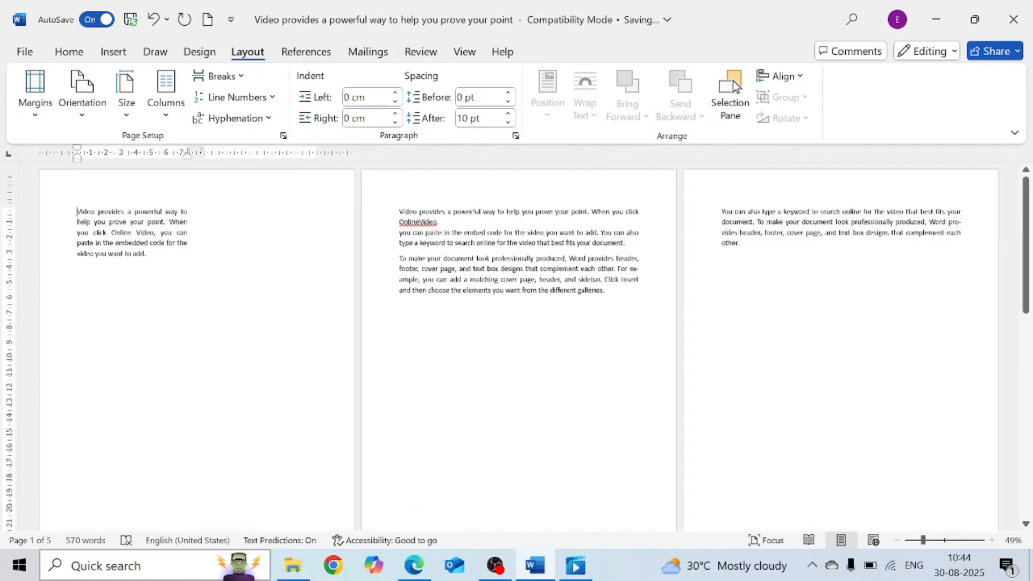
- Zoom out and select text on each page to examine which sections the column layout affects
{"action": "key", "text": "shift+Down"}
{"action": "key", "text": "shift+Down"}
{"action": "key", "text": "shift+Down"}
{"action": "key", "text": "shift+Down"}
{"action": "key", "text": "shift+Down"}
{"action": "key", "text": "shift+Down"}
{"action": "key", "text": "shift+Down"}
{"action": "key", "text": "shift+Down"}
{"action": "key", "text": "shift+Down"}
{"action": "key", "text": "shift+Down"}
{"action": "key", "text": "shift+Down"}
{"action": "key", "text": "shift+Down"}
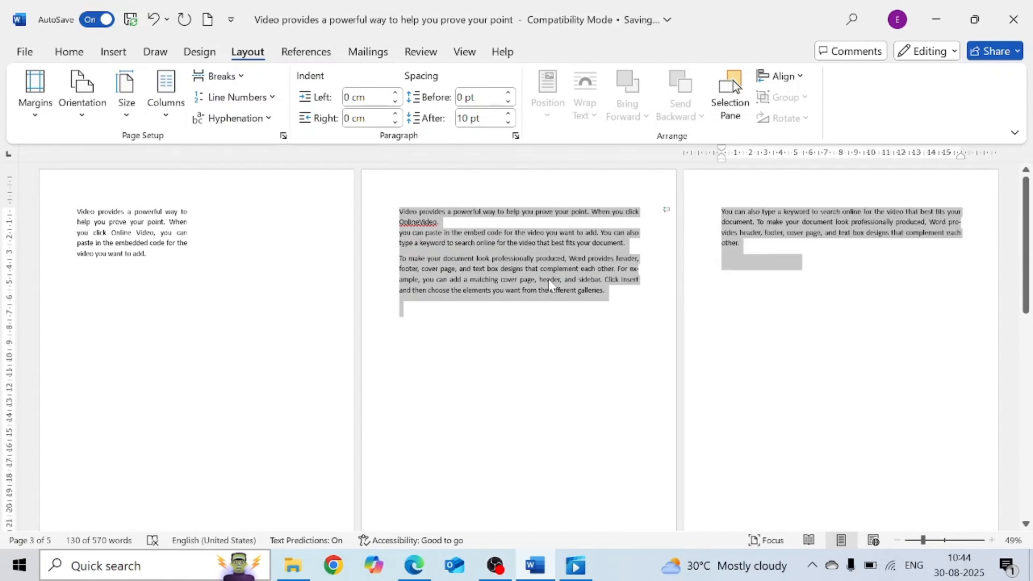
{"action": "left_click", "coordinate": [895, 279]}
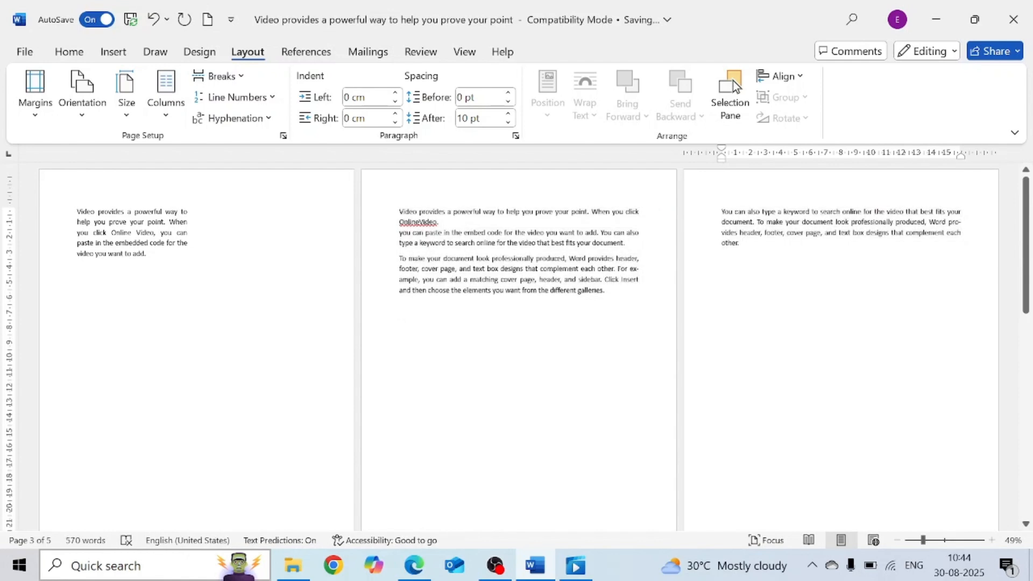
{"action": "left_click_drag", "start_coordinate": [77, 212], "coordinate": [153, 260]}
{"action": "left_click", "coordinate": [345, 213]}
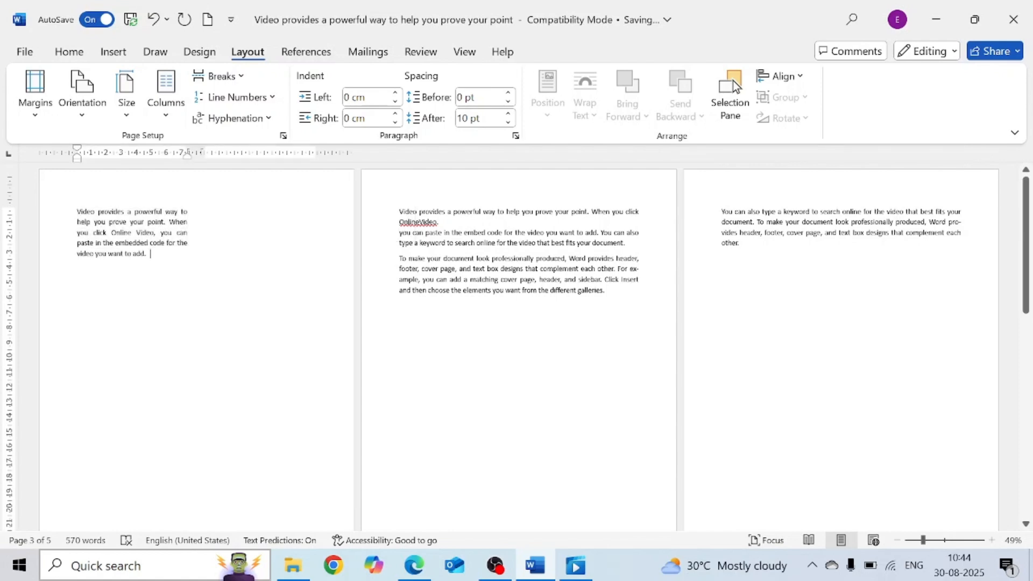
{"action": "left_click_drag", "start_coordinate": [399, 212], "coordinate": [639, 281]}
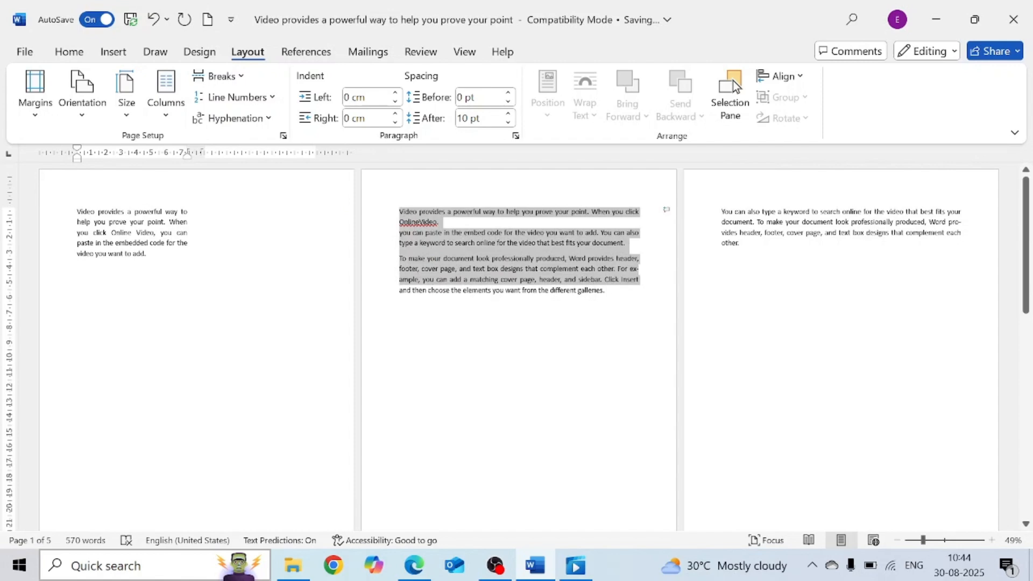
{"action": "left_click", "coordinate": [560, 367]}
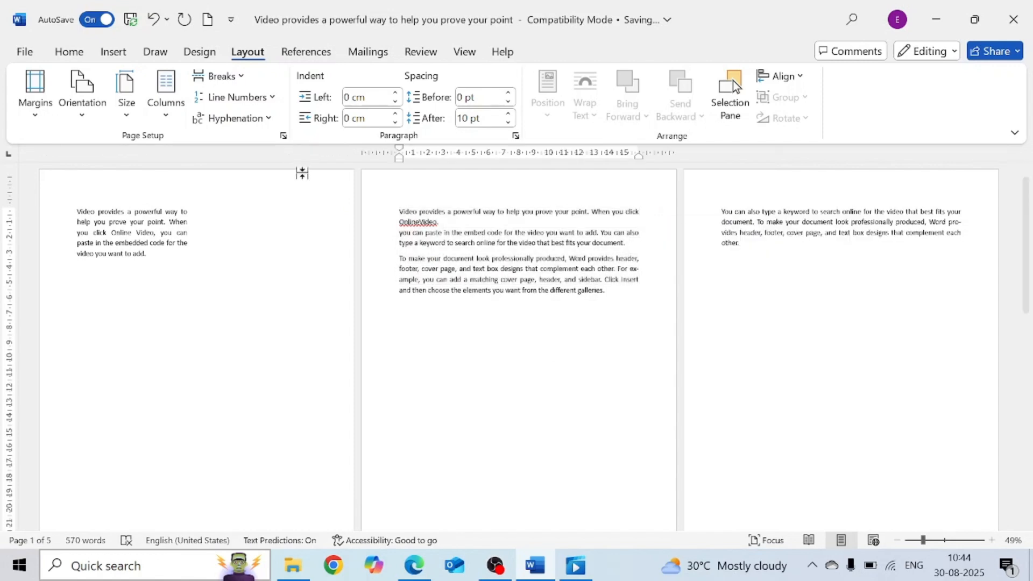
{"action": "left_click", "coordinate": [944, 541]}
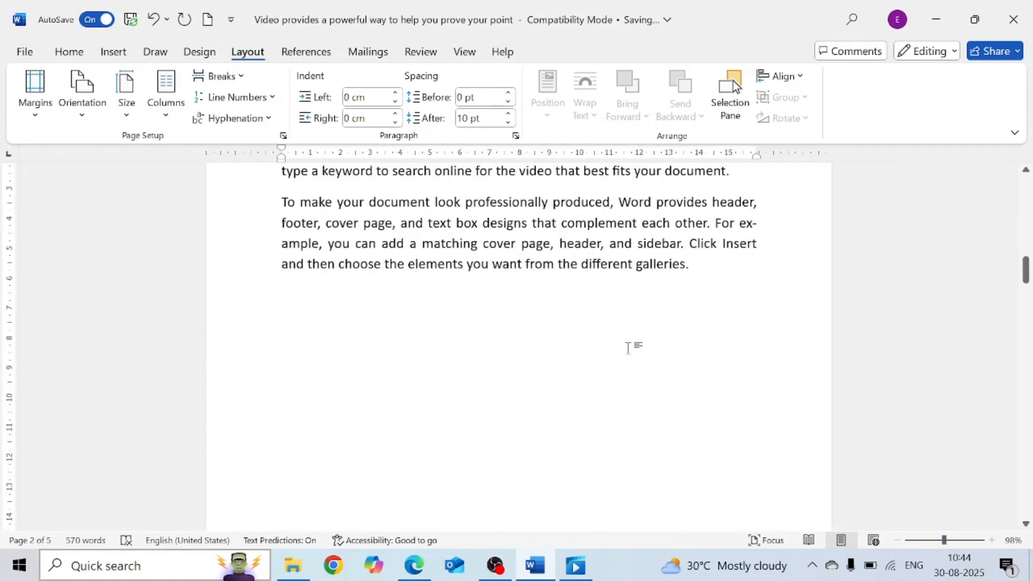
{"action": "left_click", "coordinate": [1025, 243]}
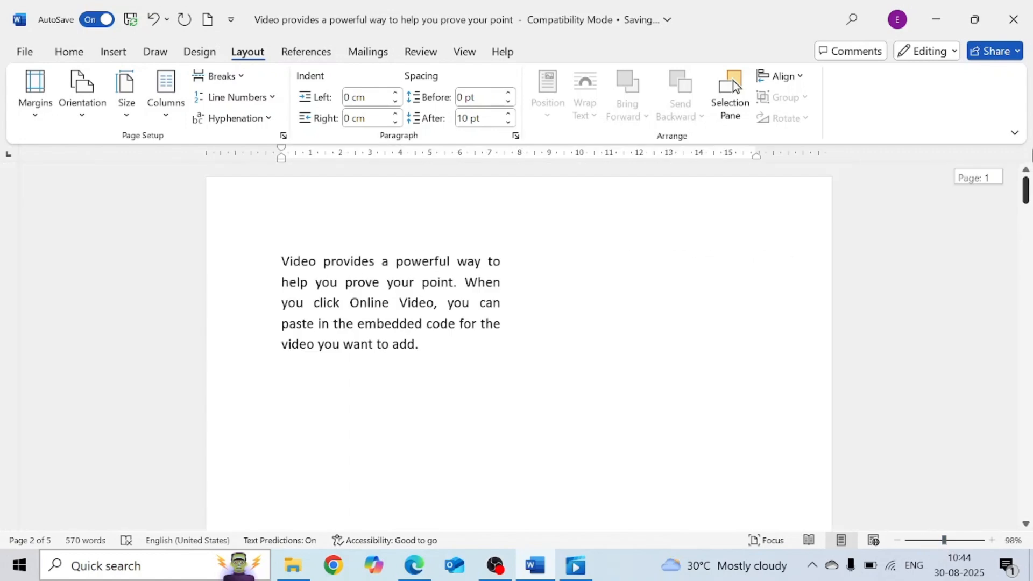
- Return the first section to a single column
{"action": "left_click", "coordinate": [169, 111]}
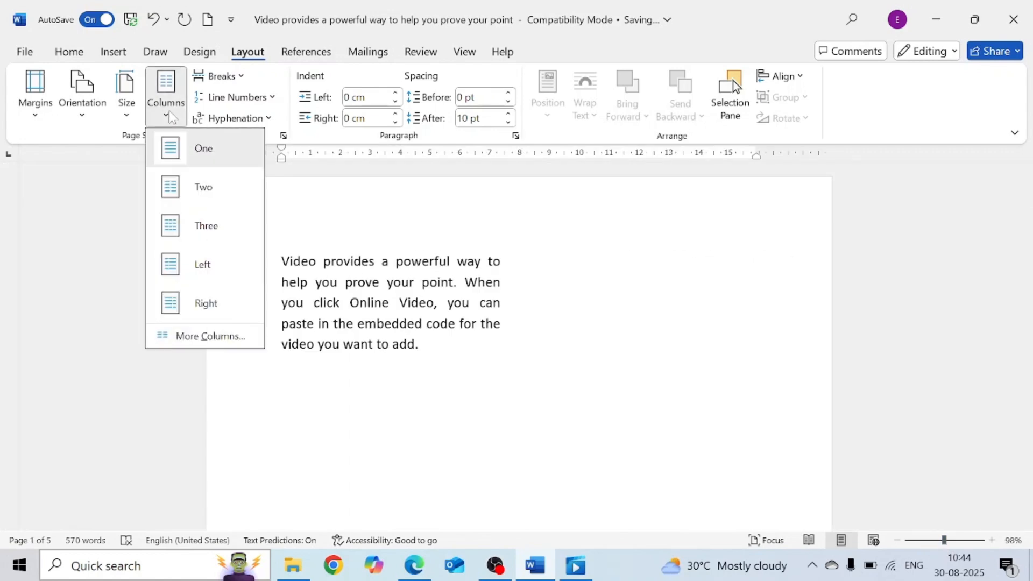
{"action": "left_click", "coordinate": [203, 150]}
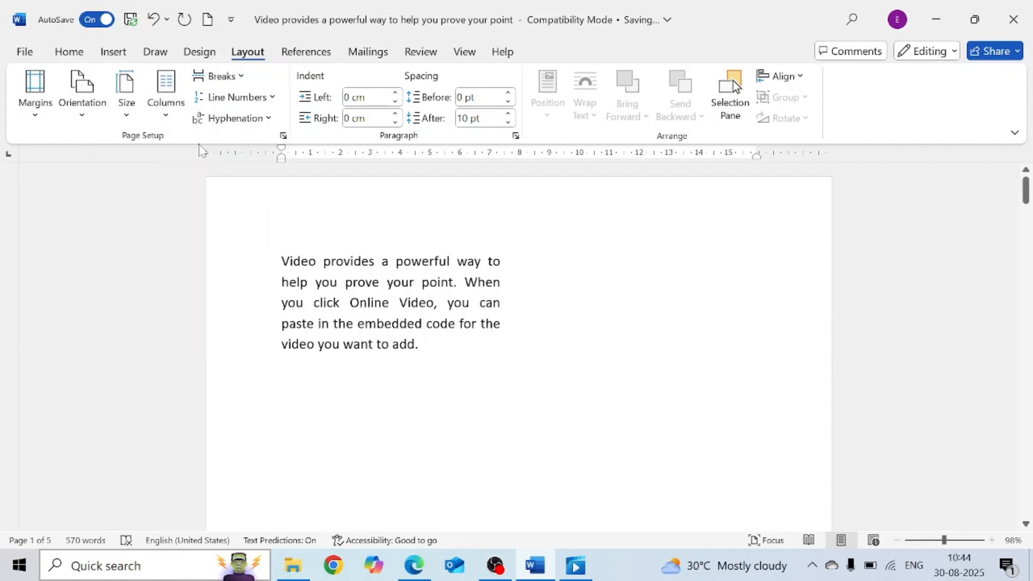
{"action": "left_click", "coordinate": [169, 117]}
{"action": "left_click", "coordinate": [391, 309]}
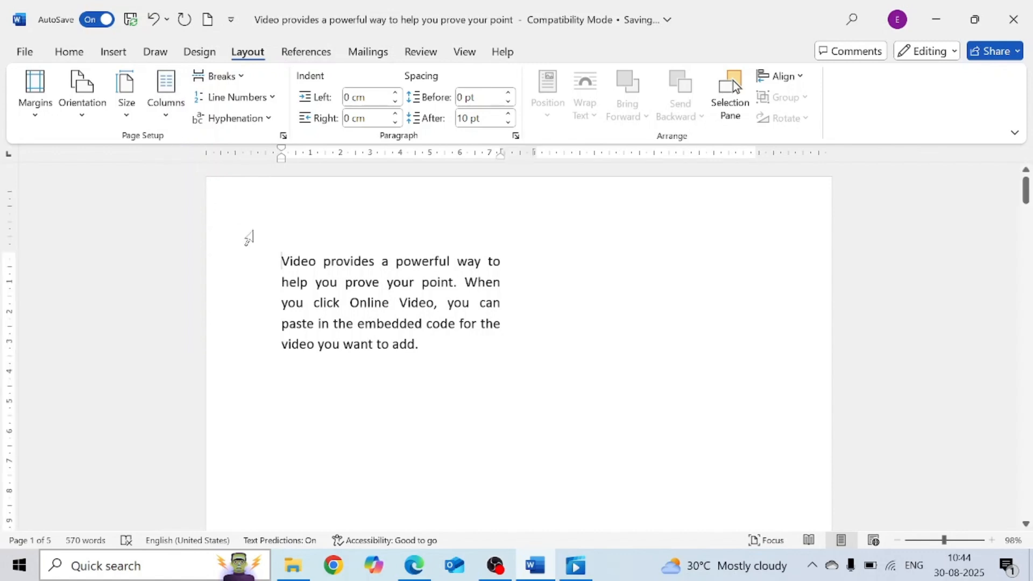
{"action": "left_click", "coordinate": [173, 123]}
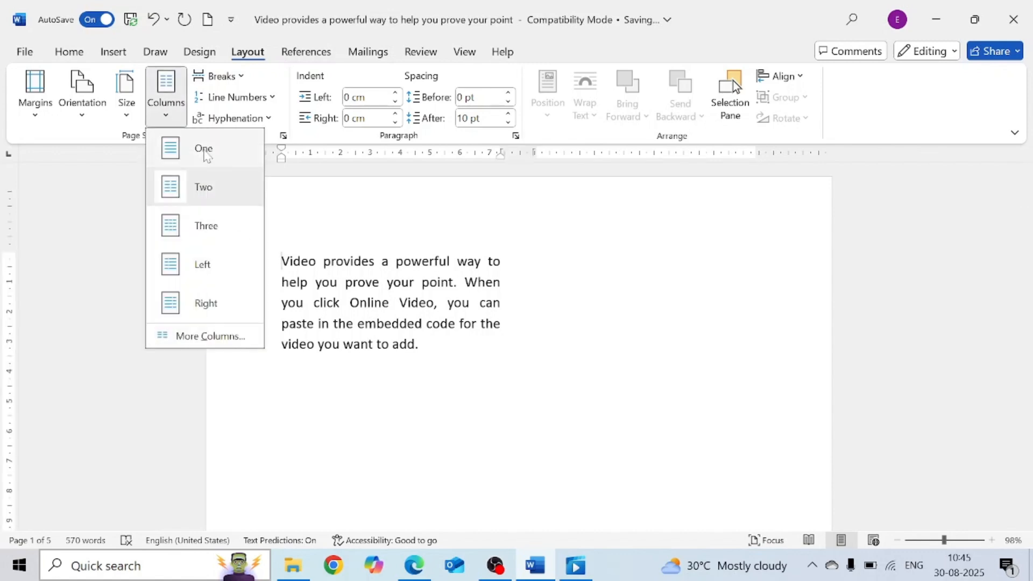
{"action": "left_click", "coordinate": [191, 148]}
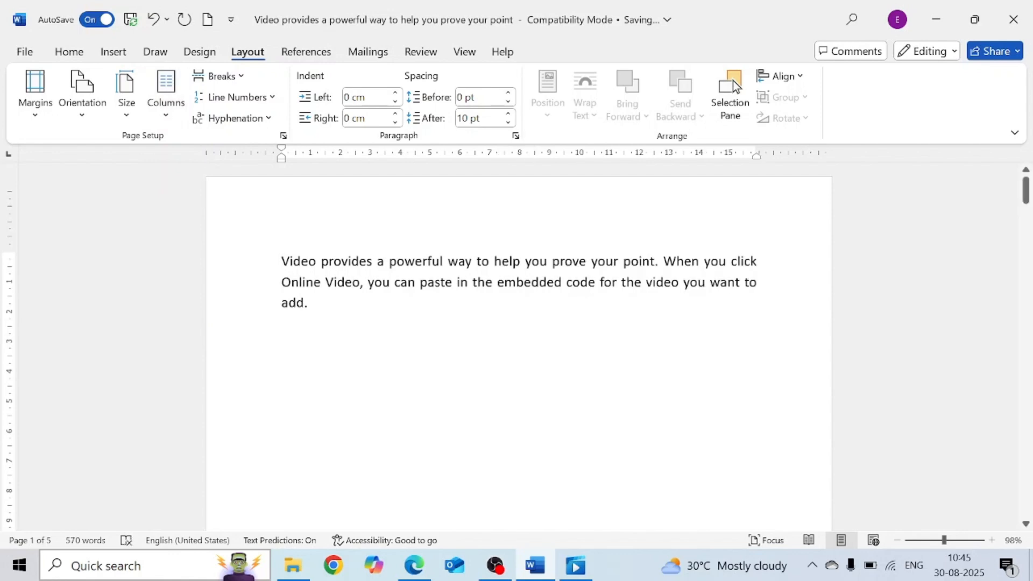
- Insert sample text below the first paragraph using =rand(2,3)
{"action": "key", "text": "Down"}
{"action": "type", "text": "r"}
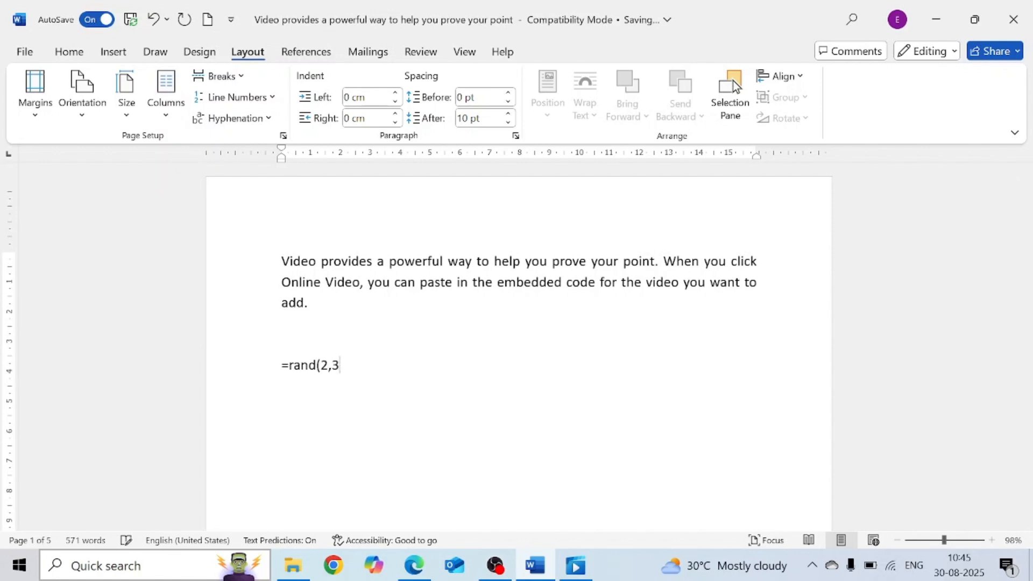
{"action": "type", "text": "and(2,3)"}
{"action": "key", "text": "Return"}
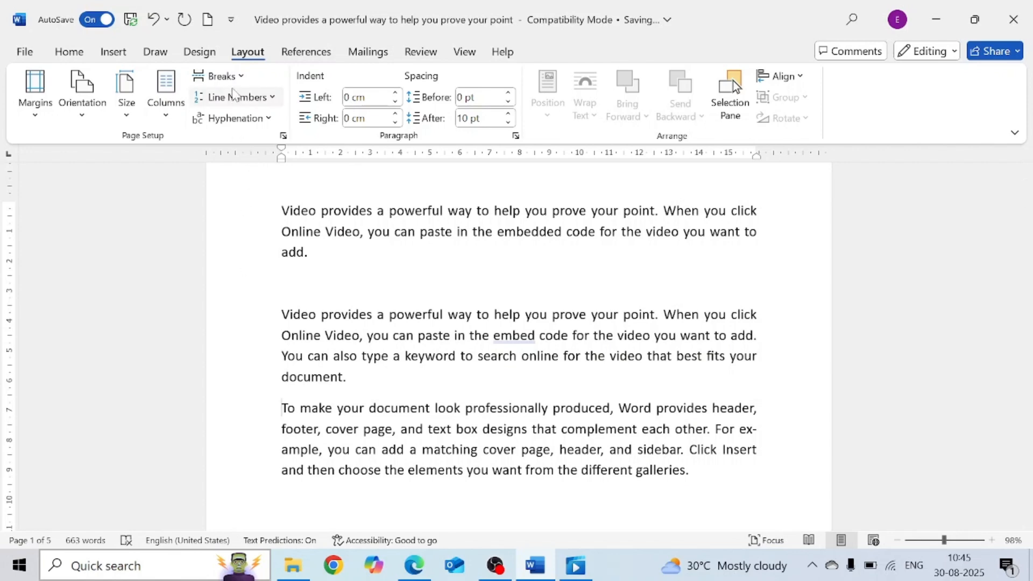
- Insert two Continuous section breaks at the start of the first sample paragraph
{"action": "left_click", "coordinate": [240, 81]}
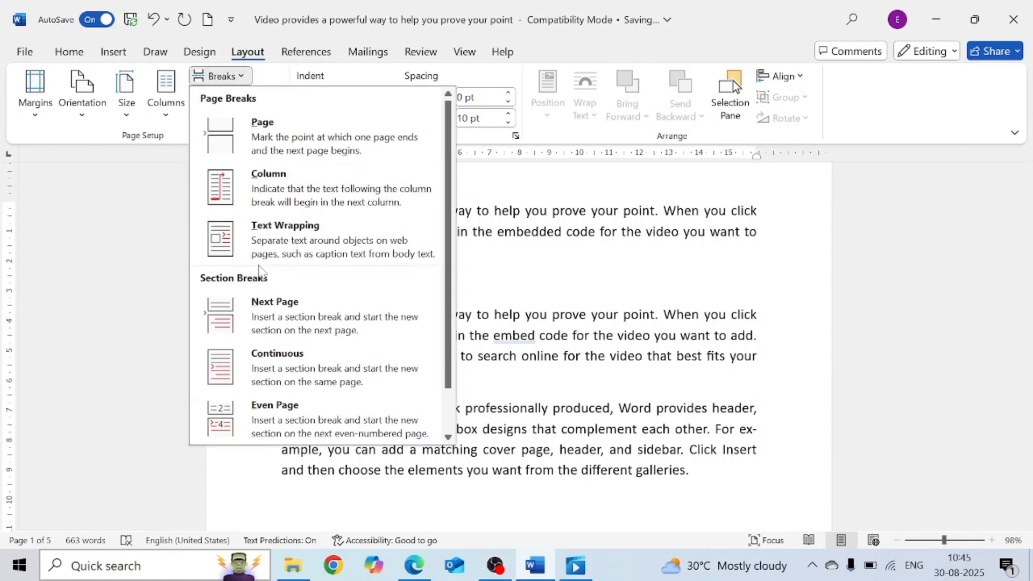
{"action": "left_click", "coordinate": [283, 371]}
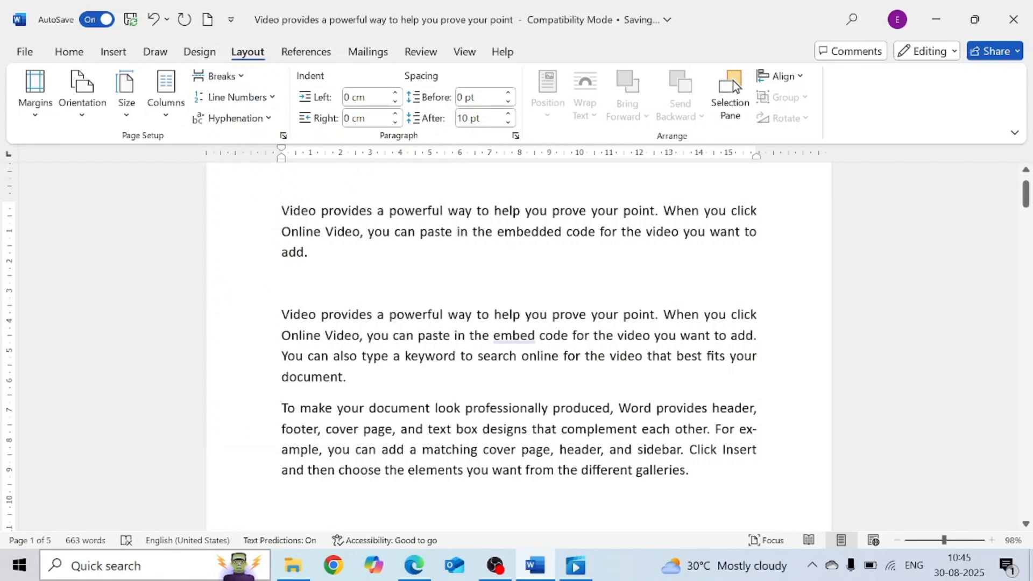
{"action": "left_click", "coordinate": [241, 78]}
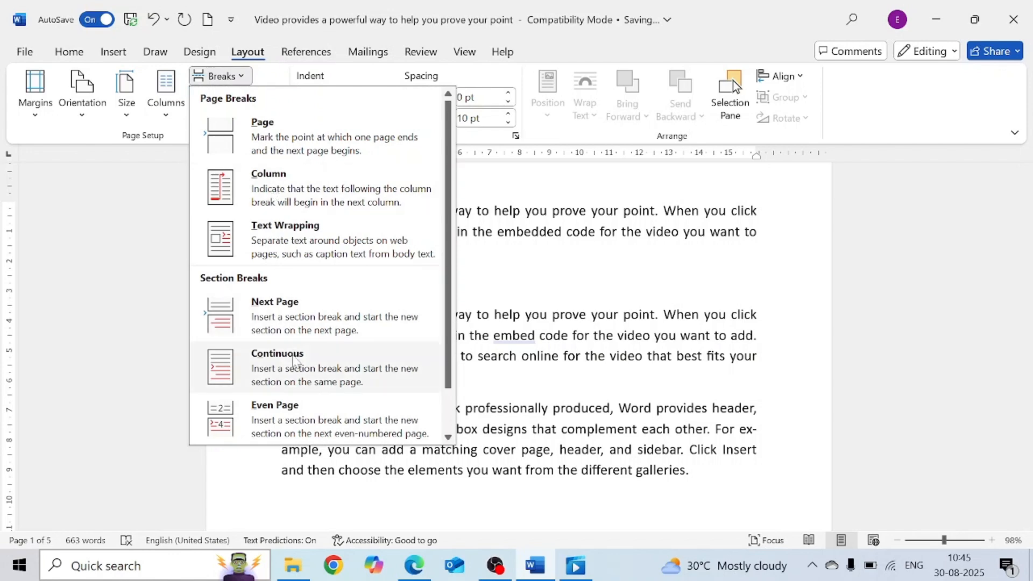
{"action": "left_click", "coordinate": [275, 362]}
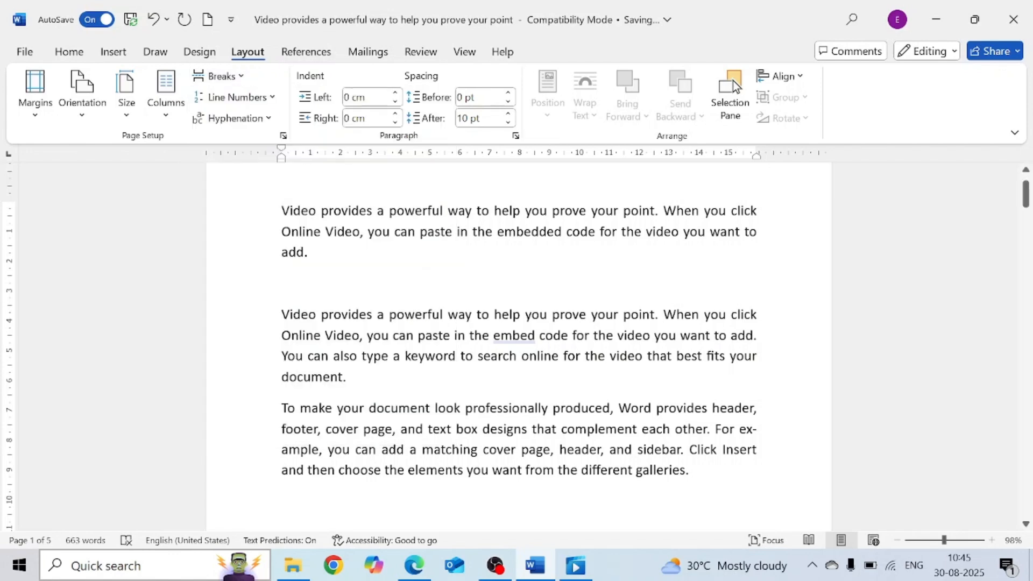
- Format the first sample paragraph as two columns
{"action": "left_click_drag", "start_coordinate": [282, 314], "coordinate": [345, 377]}
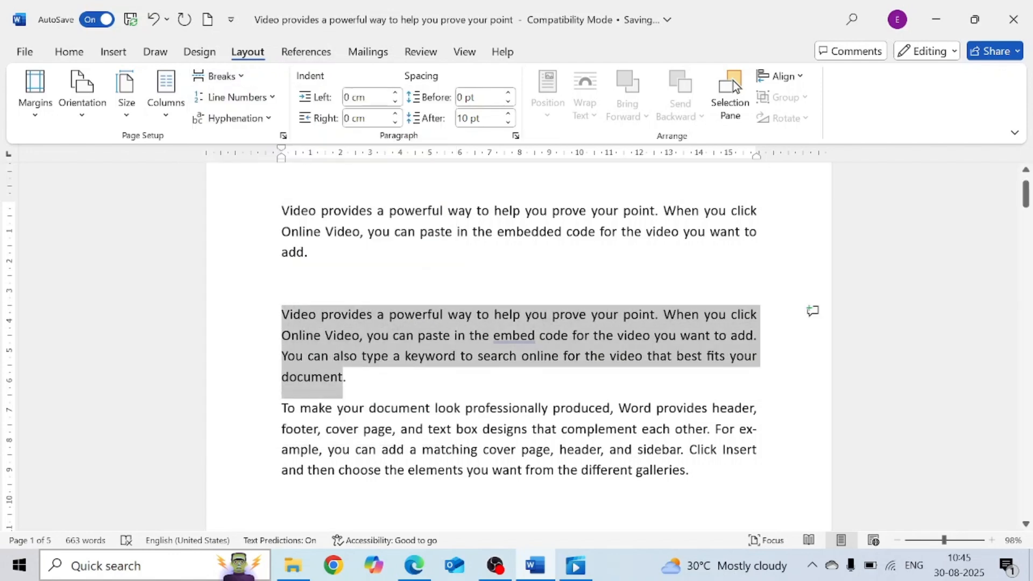
{"action": "left_click", "coordinate": [291, 314]}
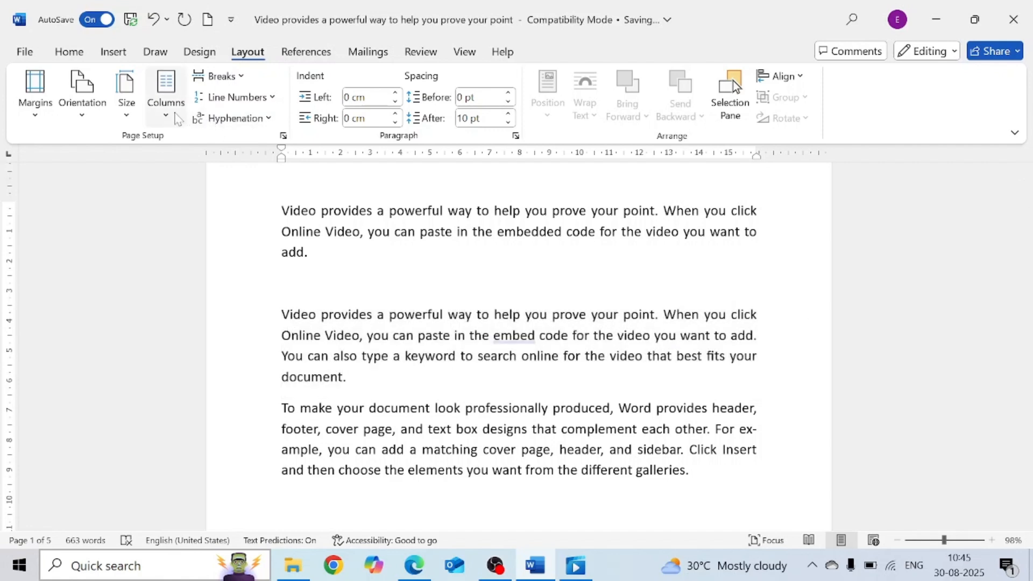
{"action": "left_click", "coordinate": [166, 97]}
{"action": "left_click", "coordinate": [203, 186]}
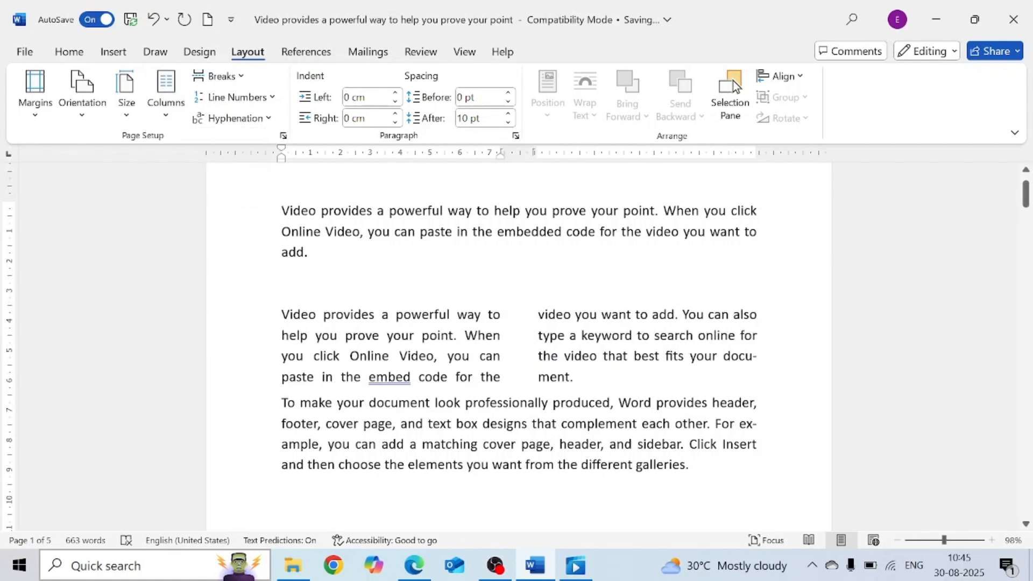
{"action": "left_click_drag", "start_coordinate": [282, 315], "coordinate": [581, 379]}
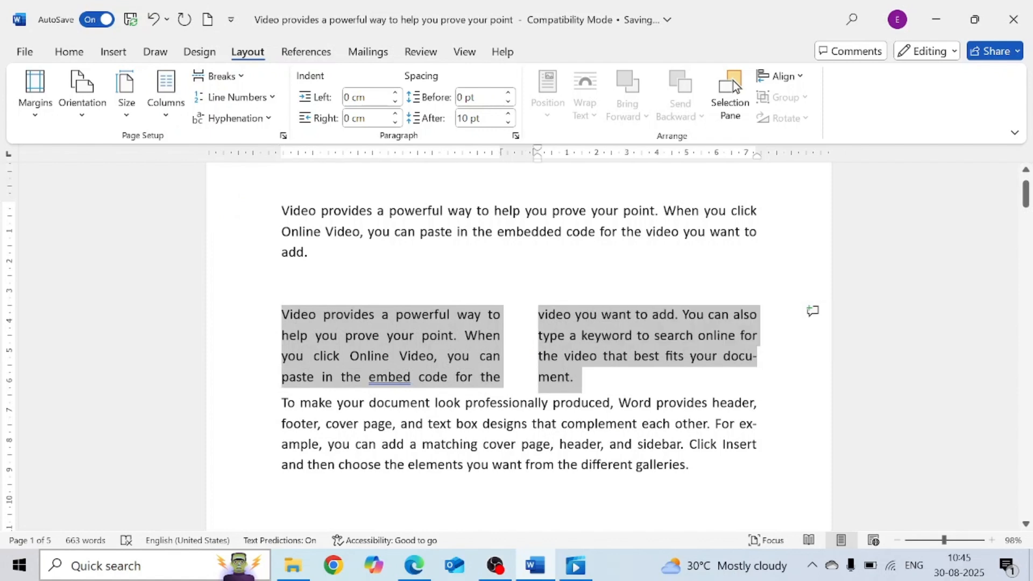
- Select the paragraphs above and below the two-column section to examine the section boundaries
{"action": "left_click_drag", "start_coordinate": [282, 211], "coordinate": [315, 253]}
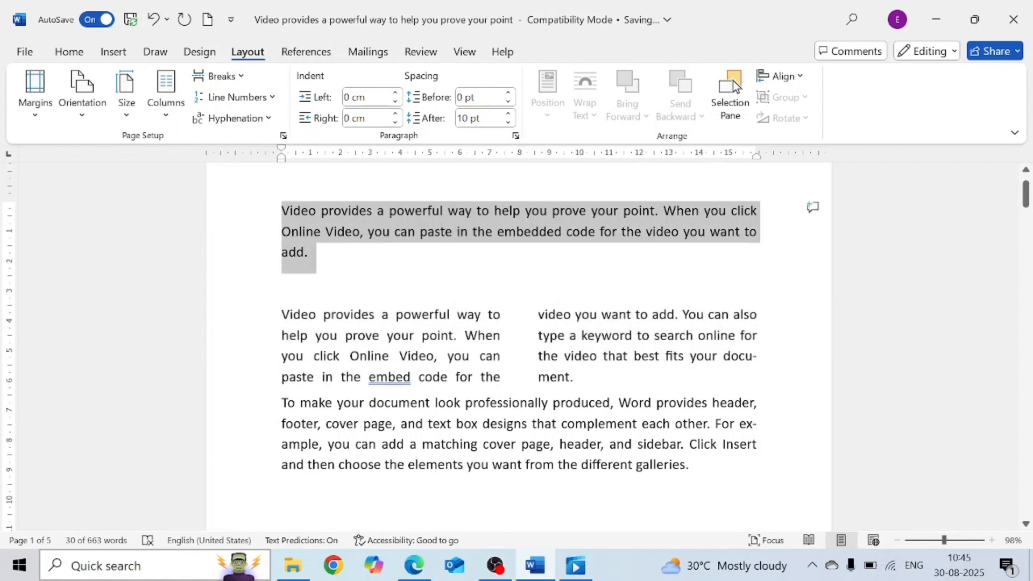
{"action": "left_click_drag", "start_coordinate": [282, 404], "coordinate": [698, 466]}
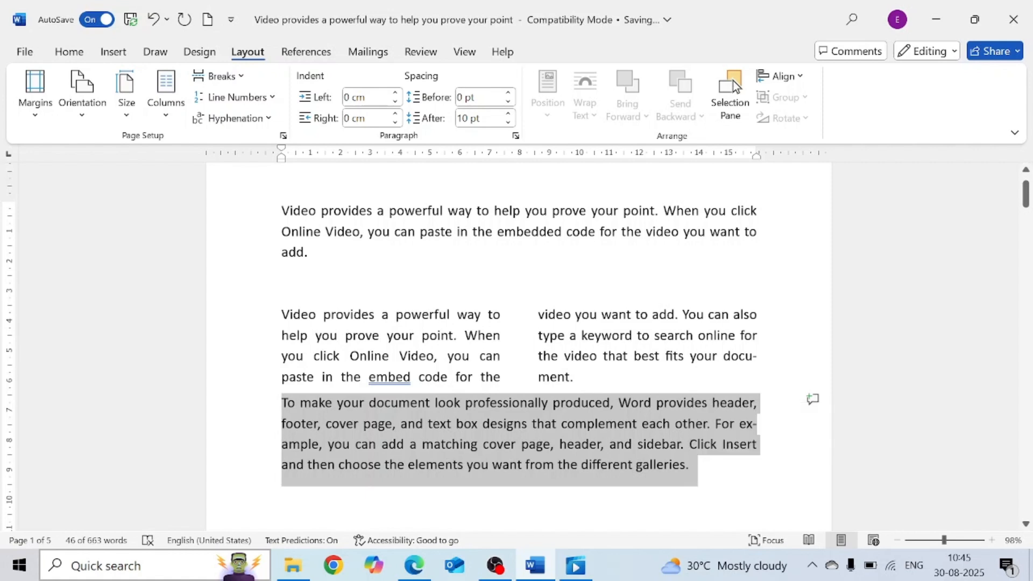
{"action": "left_click_drag", "start_coordinate": [282, 211], "coordinate": [315, 253]}
{"action": "left_click_drag", "start_coordinate": [279, 401], "coordinate": [691, 473]}
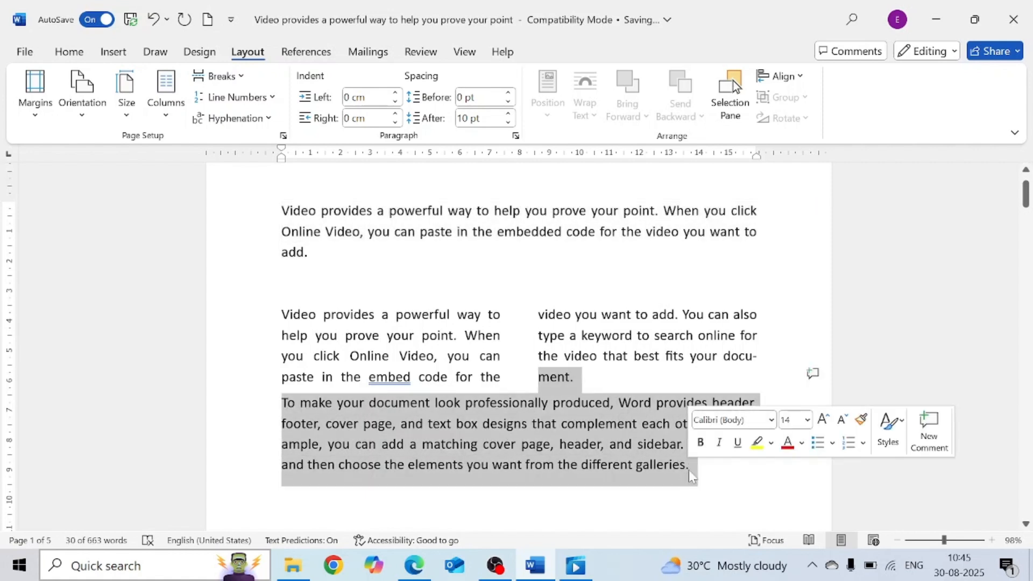
{"action": "left_click", "coordinate": [724, 487]}
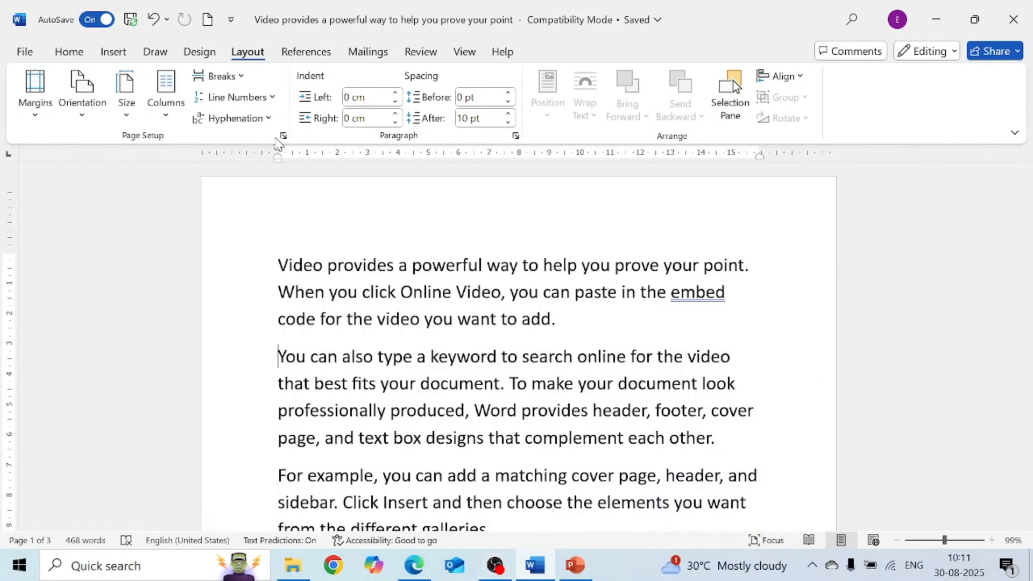
- Insert a Plain Number 1 page number at the bottom of the page in a new sample document
{"action": "left_click", "coordinate": [245, 80]}
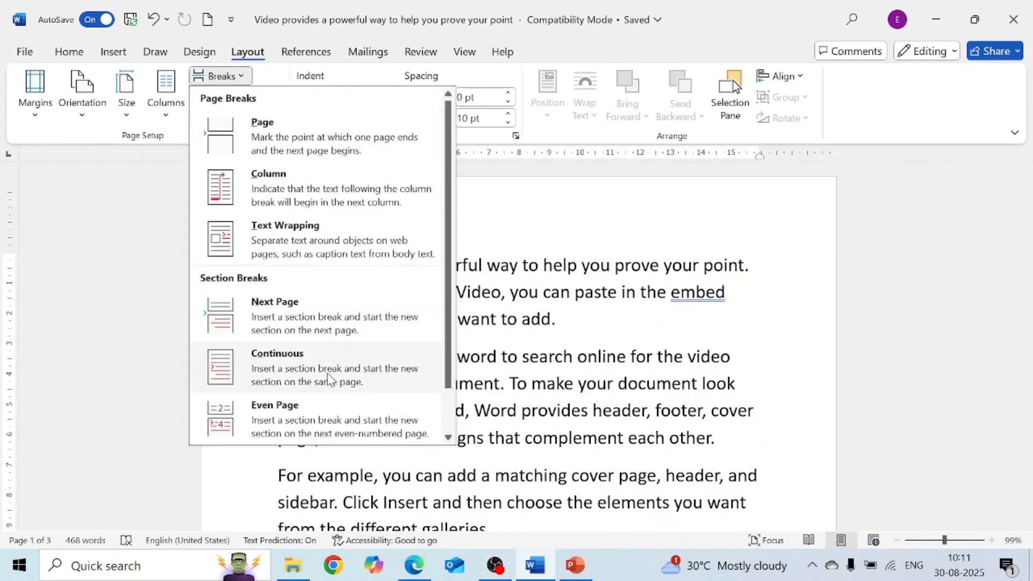
{"action": "left_click", "coordinate": [251, 484]}
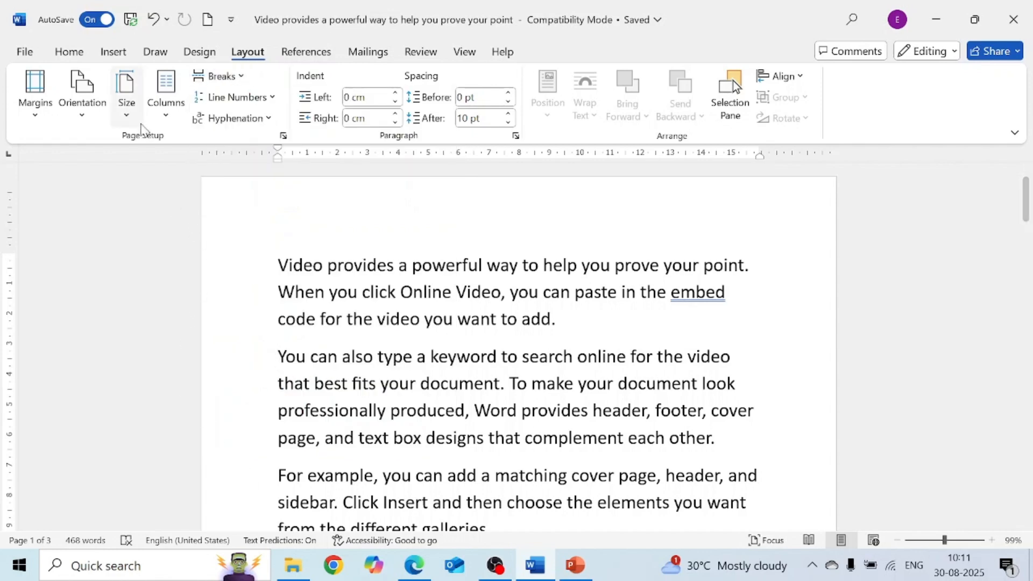
{"action": "left_click", "coordinate": [110, 53]}
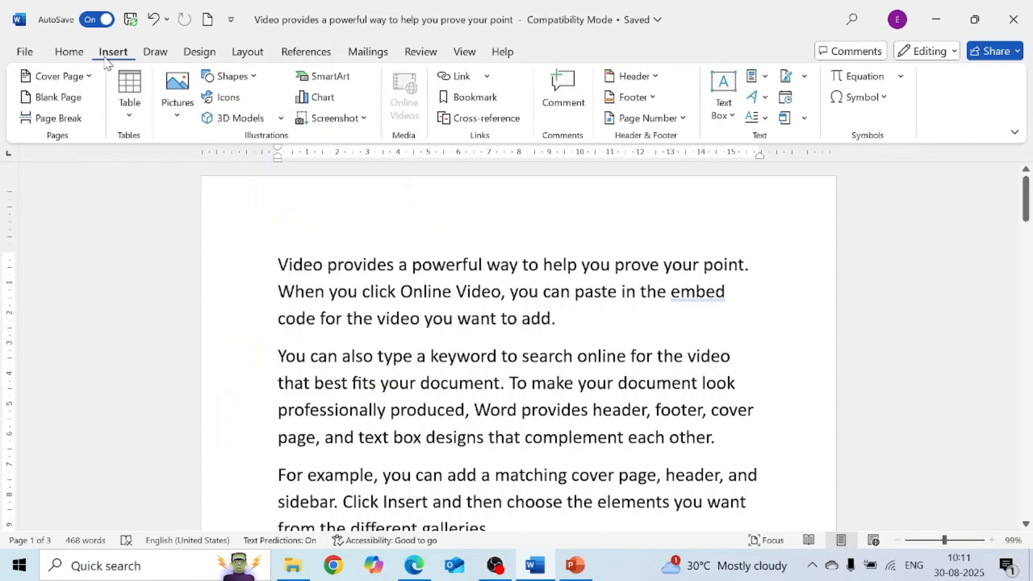
{"action": "left_click", "coordinate": [647, 119]}
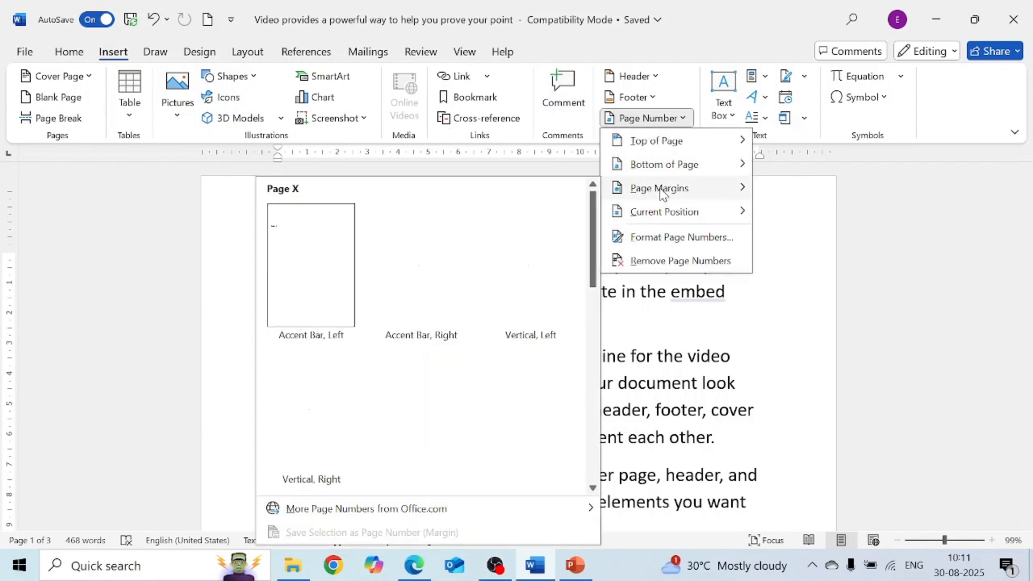
{"action": "mouse_move", "coordinate": [662, 167]}
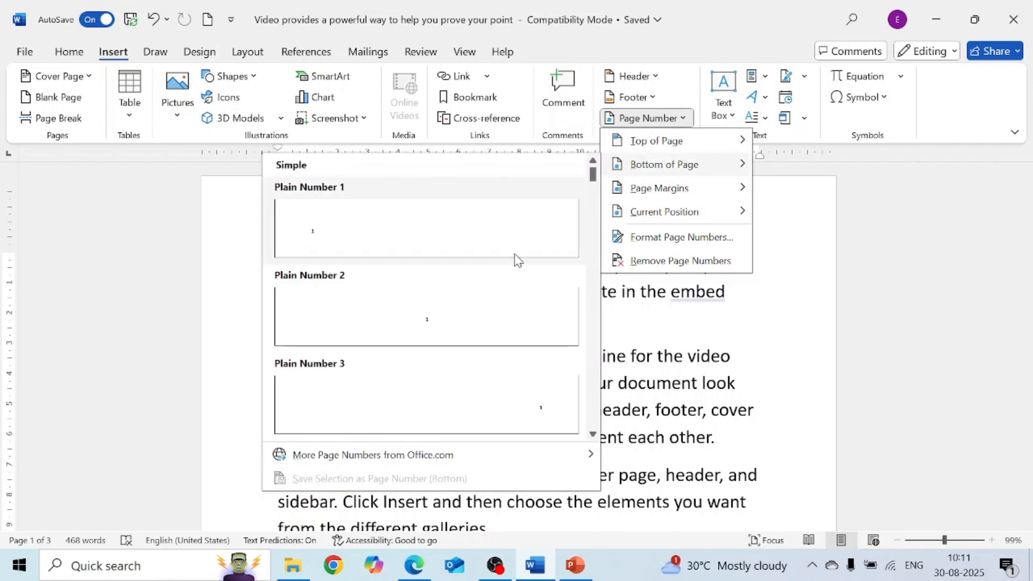
{"action": "left_click", "coordinate": [501, 237]}
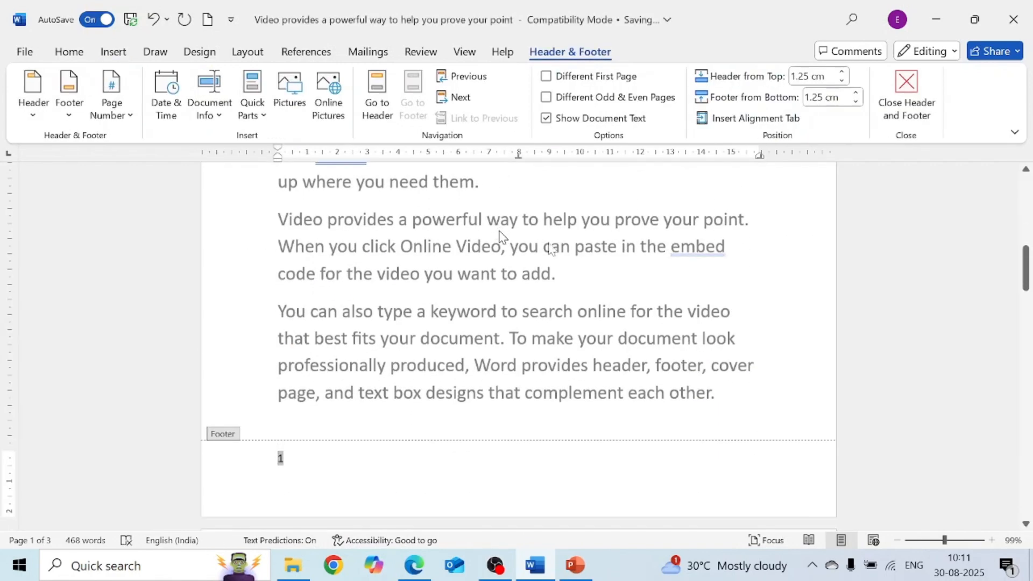
- Insert an Even Page section break before the second paragraph and undo it
{"action": "triple_click", "coordinate": [684, 312]}
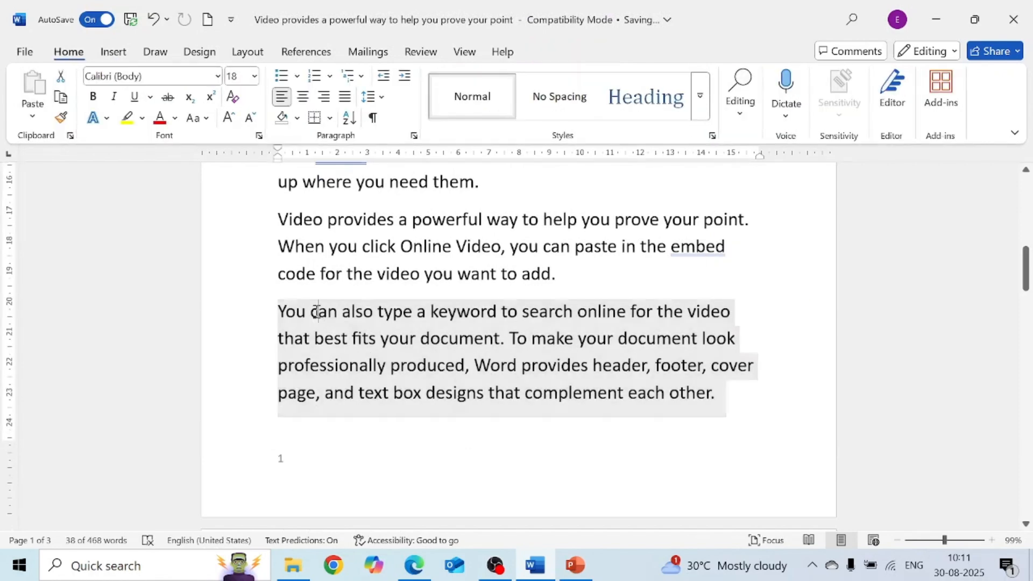
{"action": "left_click", "coordinate": [279, 312]}
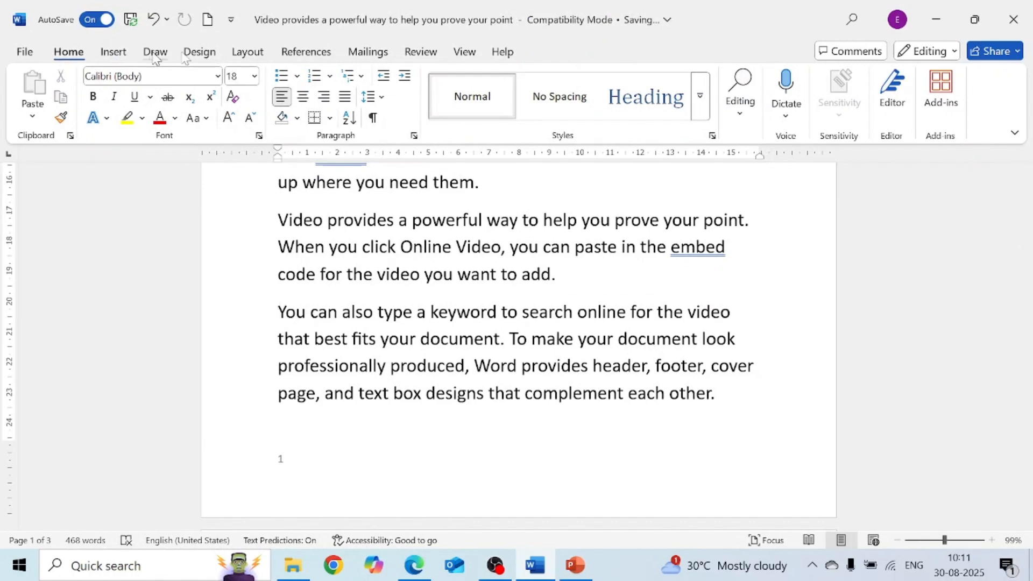
{"action": "left_click", "coordinate": [248, 53]}
{"action": "left_click", "coordinate": [242, 76]}
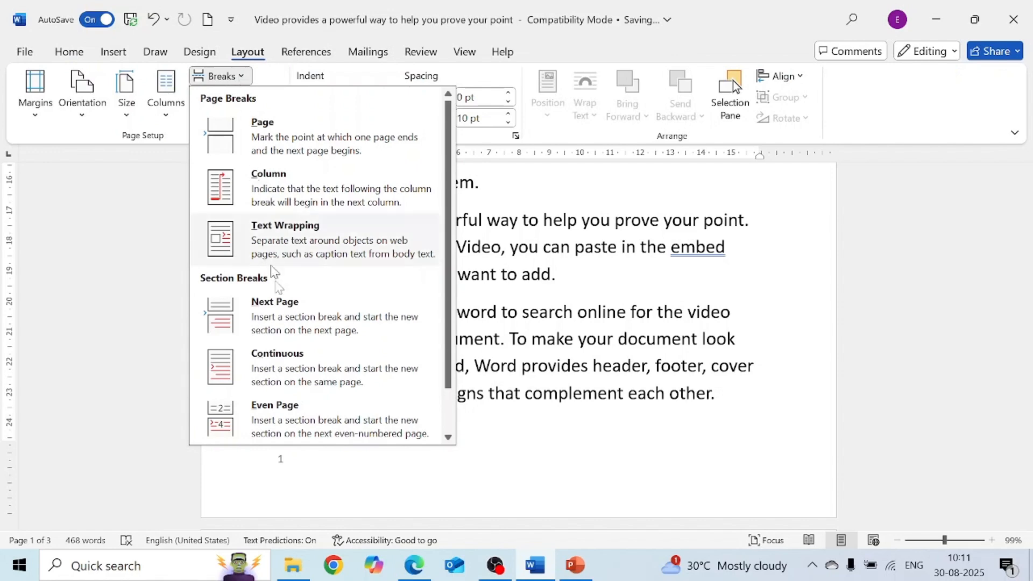
{"action": "left_click", "coordinate": [299, 418]}
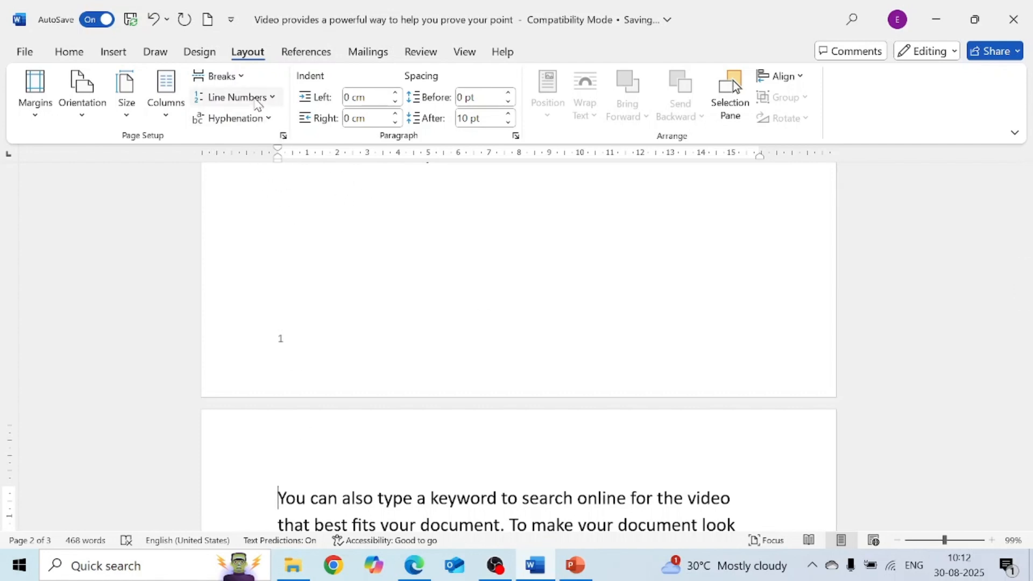
{"action": "key", "text": "ctrl+z"}
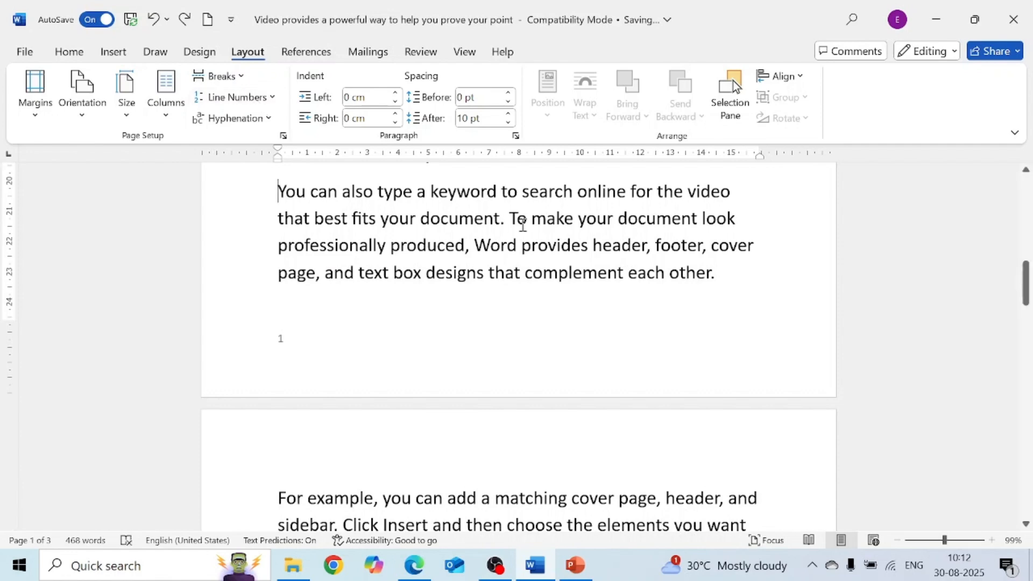
- Turn on continuous line numbering for the document
{"action": "scroll", "coordinate": [522, 223], "scroll_direction": "up", "scroll_amount": 6}
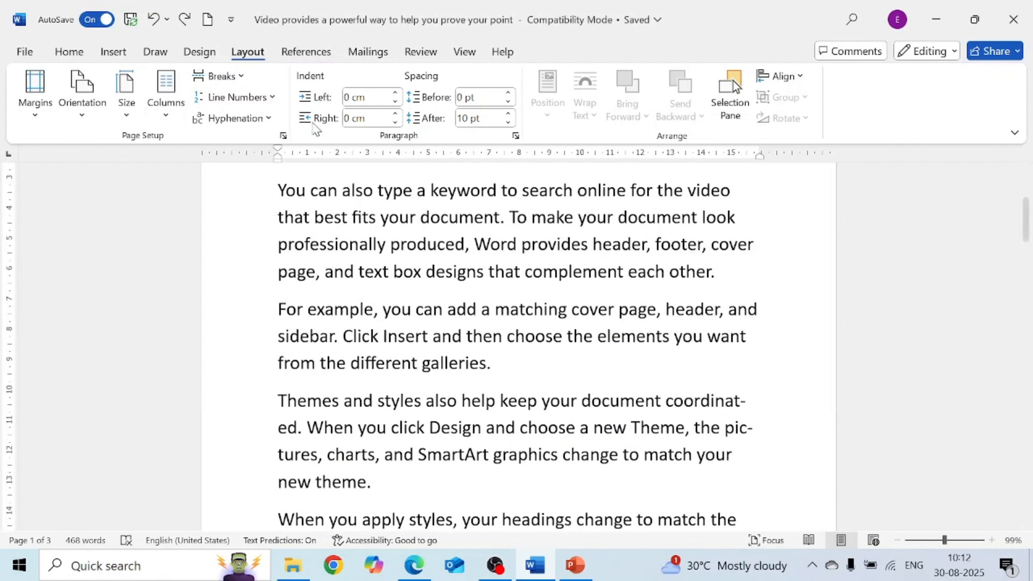
{"action": "left_click", "coordinate": [273, 103]}
{"action": "left_click", "coordinate": [272, 103]}
{"action": "left_click", "coordinate": [272, 102]}
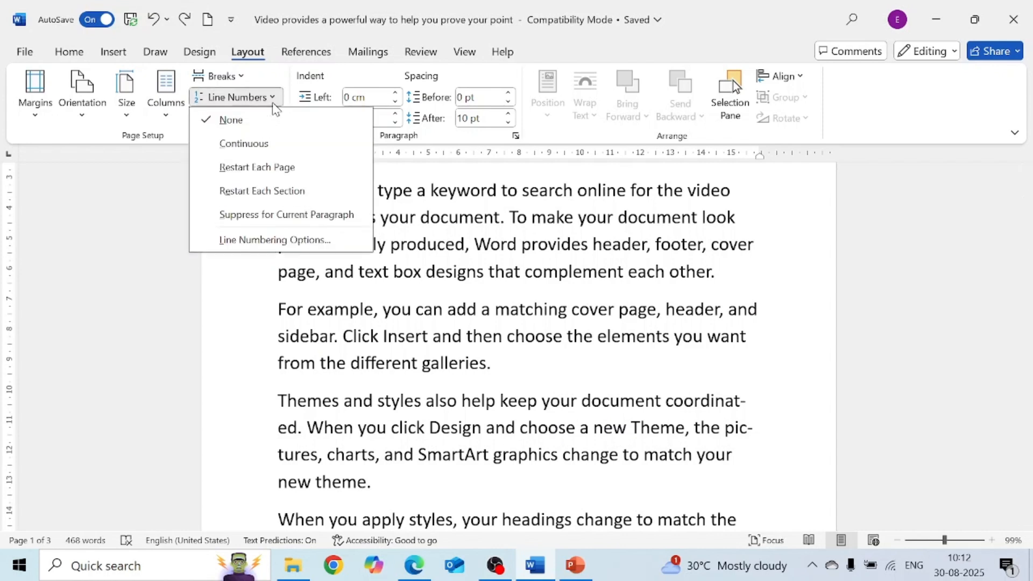
{"action": "left_click", "coordinate": [264, 144]}
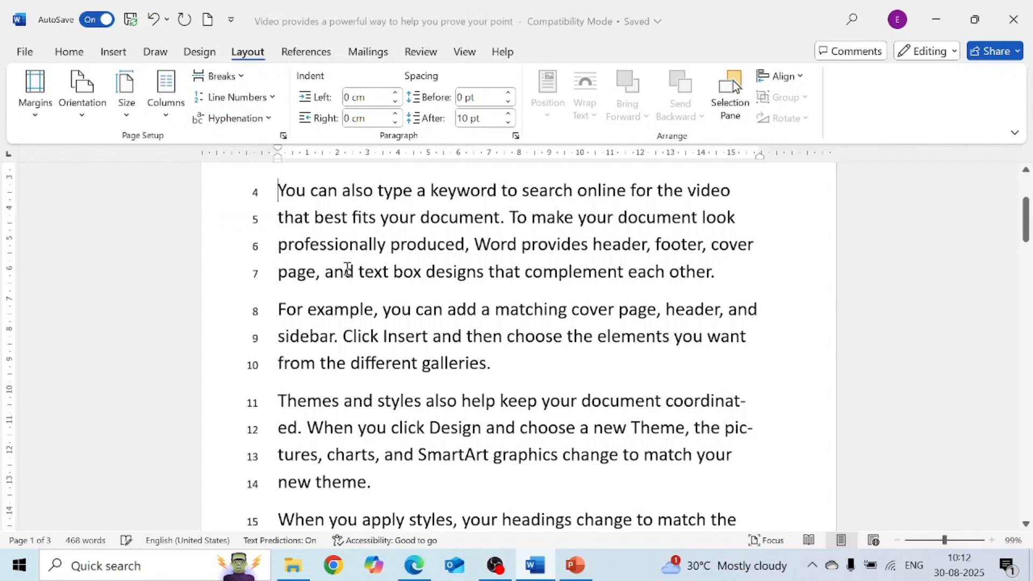
- Set line numbering to restart on each page
{"action": "mouse_move", "coordinate": [1026, 223]}
{"action": "left_mouse_down"}
{"action": "mouse_move", "coordinate": [1025, 214]}
{"action": "mouse_move", "coordinate": [1028, 371]}
{"action": "mouse_move", "coordinate": [1031, 217]}
{"action": "left_mouse_up"}
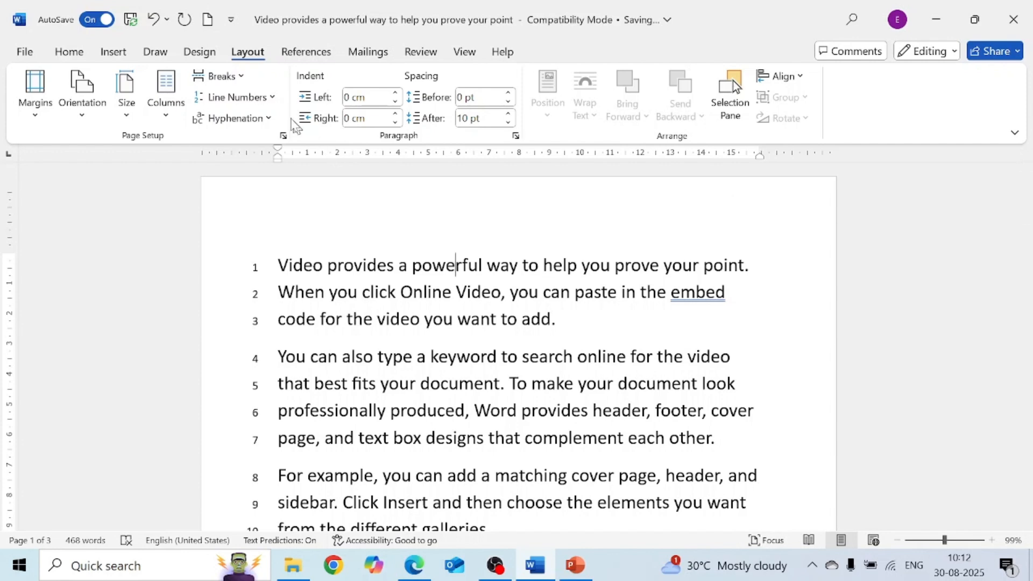
{"action": "left_click", "coordinate": [275, 104]}
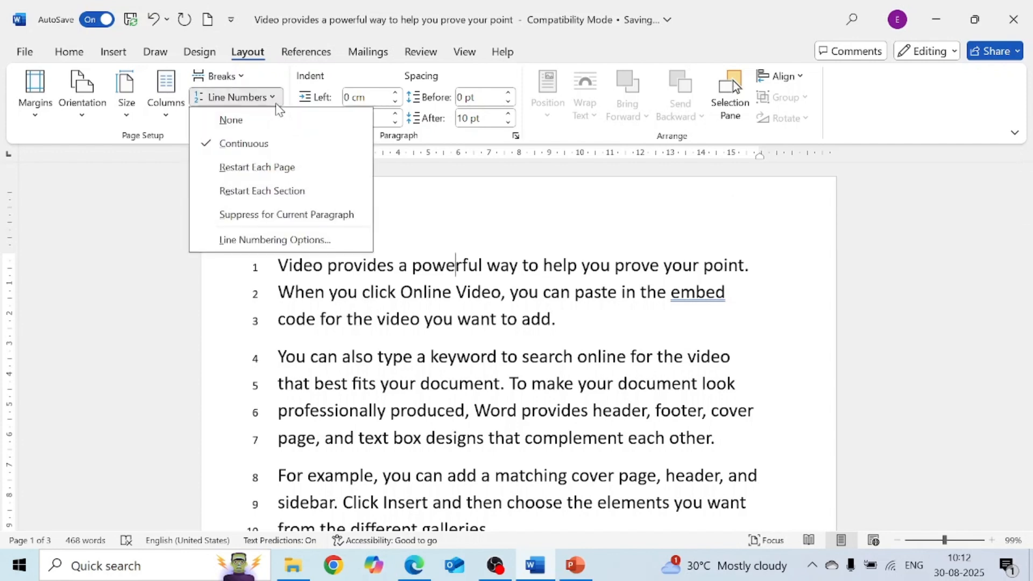
{"action": "left_click", "coordinate": [303, 173]}
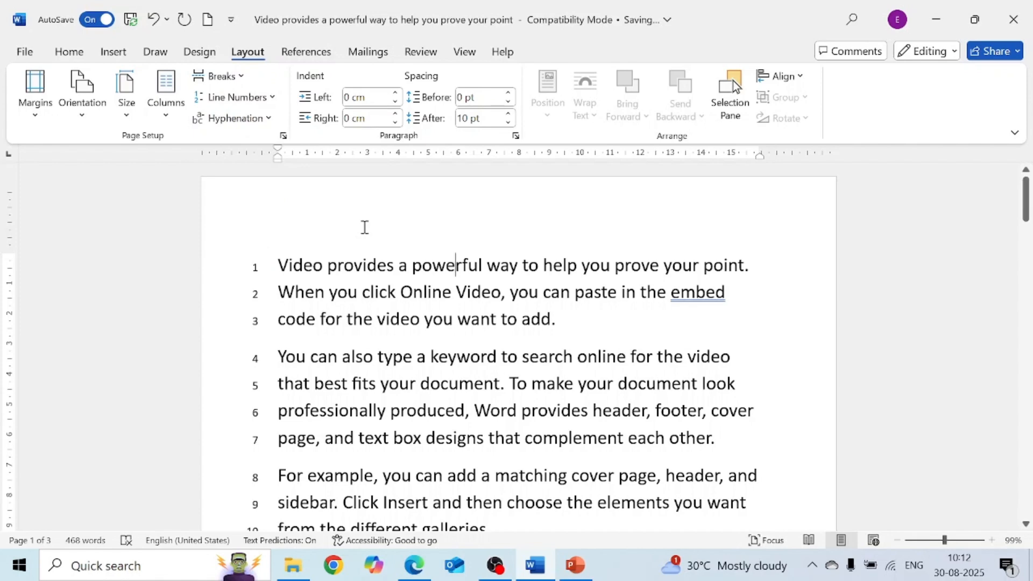
- Zoom out to examine the line numbering across two pages
{"action": "scroll", "coordinate": [364, 228], "scroll_direction": "down", "scroll_amount": 4, "text": "ctrl"}
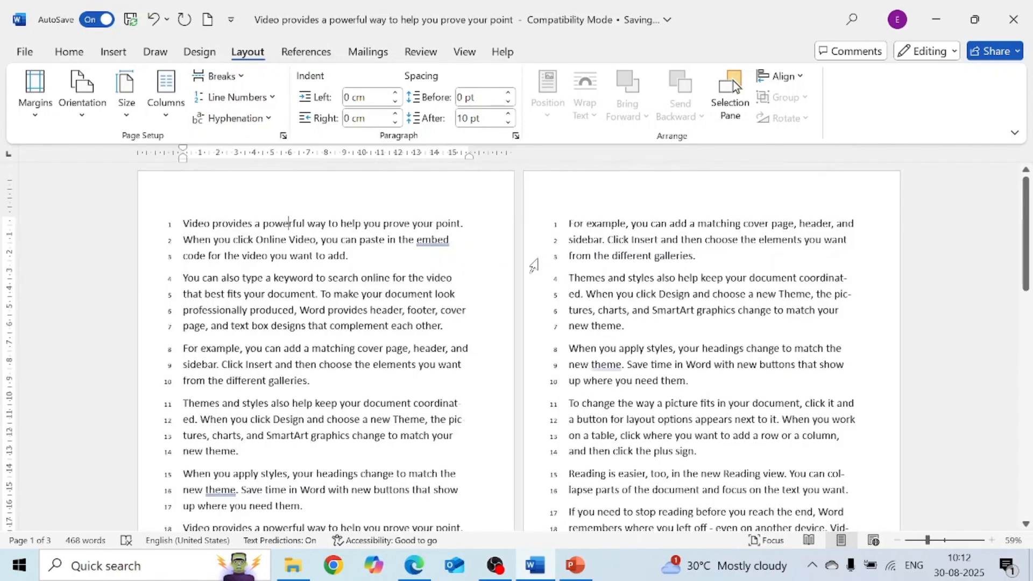
{"action": "left_click", "coordinate": [177, 226]}
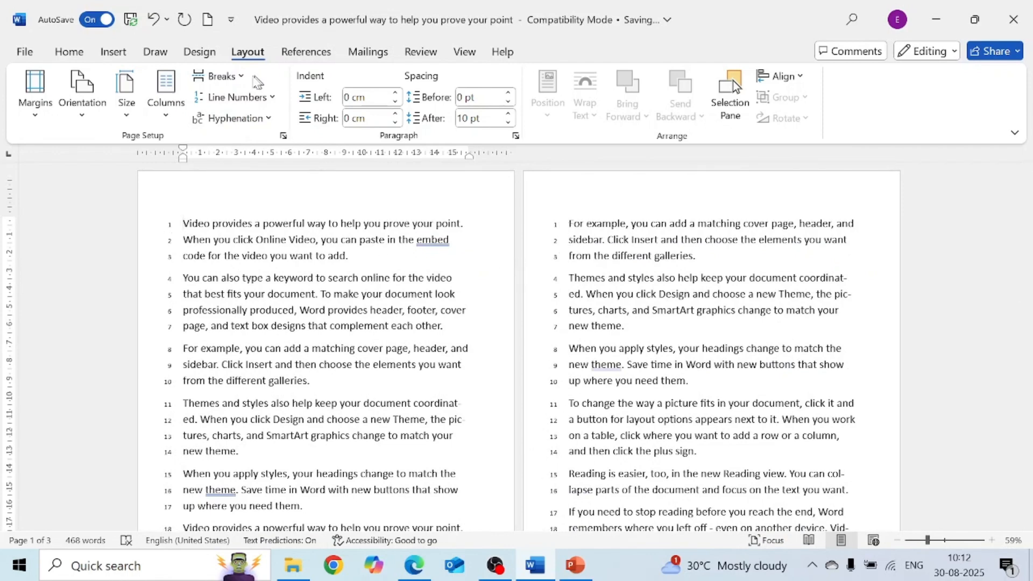
{"action": "left_click", "coordinate": [258, 97]}
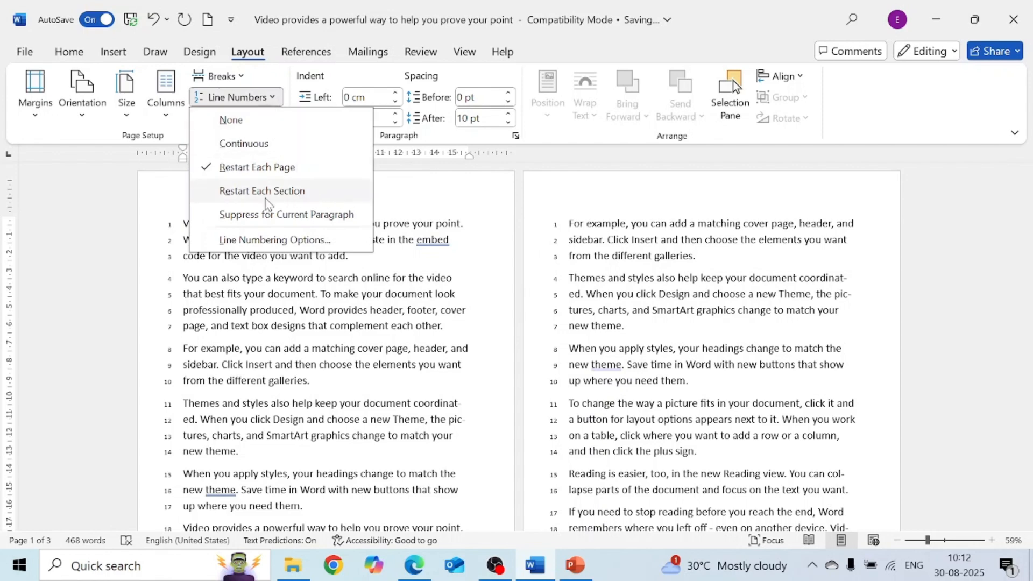
{"action": "left_click", "coordinate": [485, 318]}
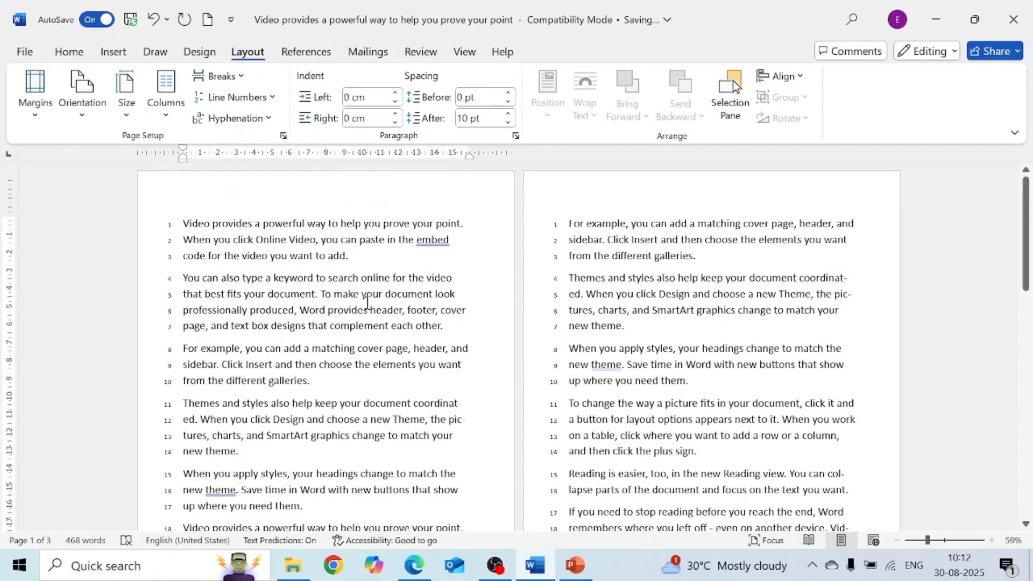
{"action": "scroll", "coordinate": [385, 299], "scroll_direction": "up", "scroll_amount": 6}
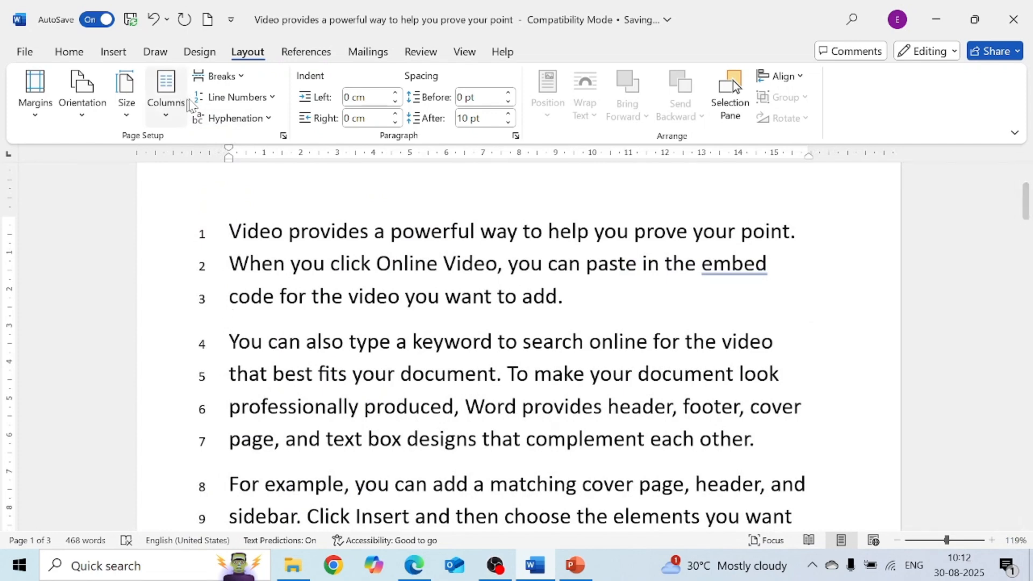
- Insert a Continuous section break before the second paragraph and set line numbering to restart each section
{"action": "left_click", "coordinate": [238, 84]}
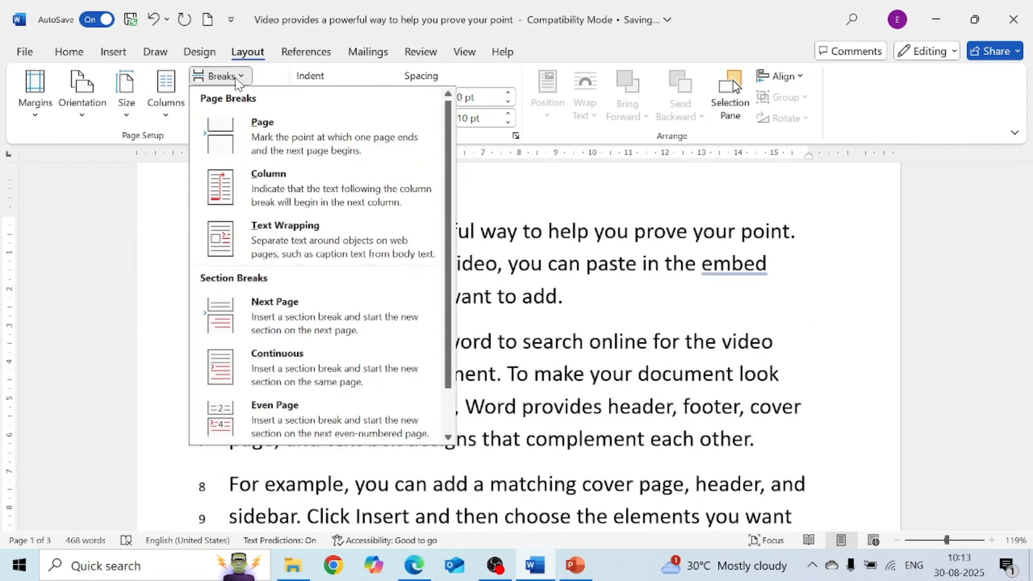
{"action": "left_click", "coordinate": [309, 360]}
{"action": "left_click", "coordinate": [260, 103]}
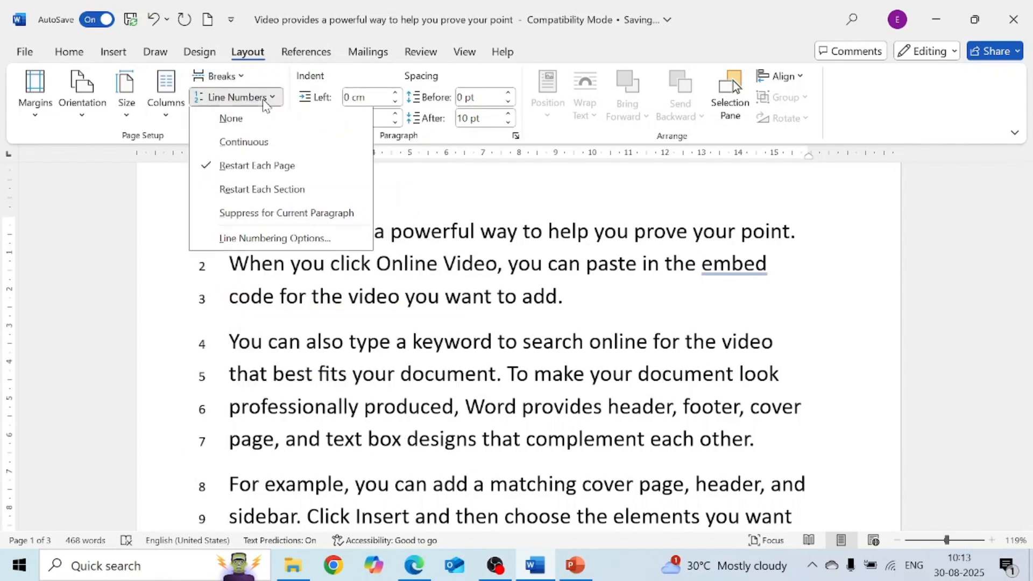
{"action": "left_click", "coordinate": [290, 203]}
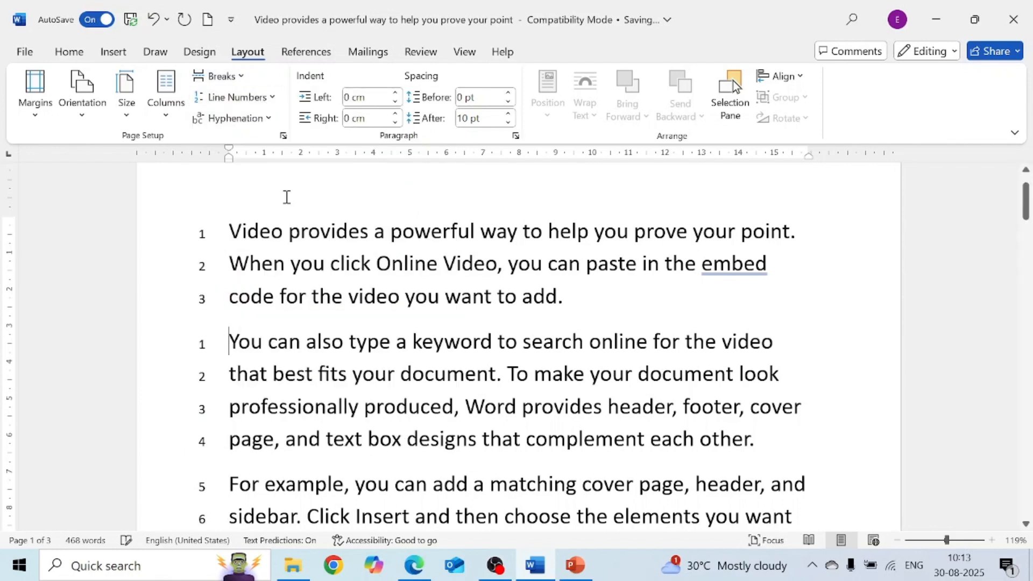
- Try to suppress line numbering for the first lines of the second paragraph
{"action": "left_click", "coordinate": [200, 315]}
{"action": "left_click", "coordinate": [201, 355]}
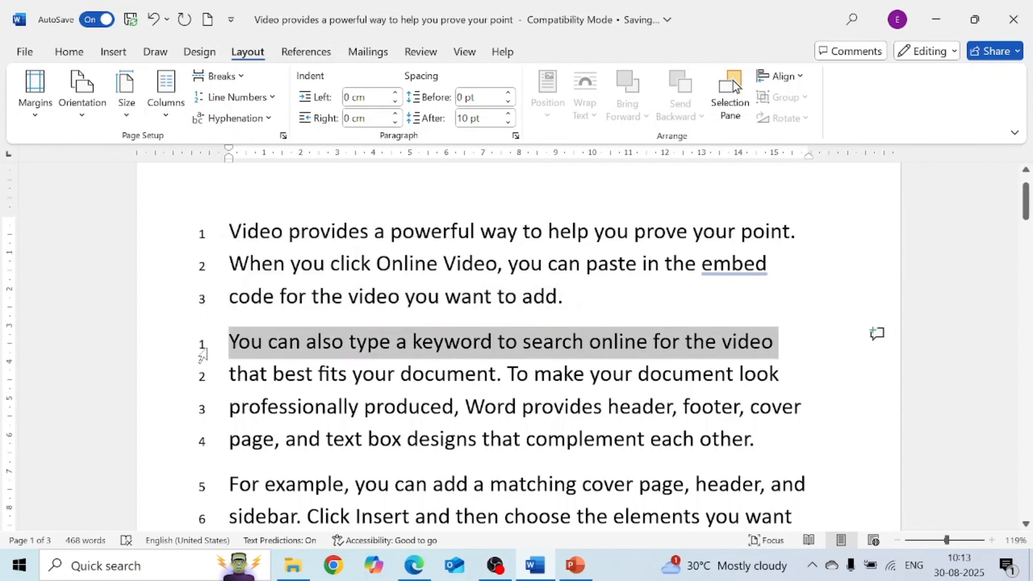
{"action": "left_click_drag", "start_coordinate": [203, 355], "coordinate": [208, 369]}
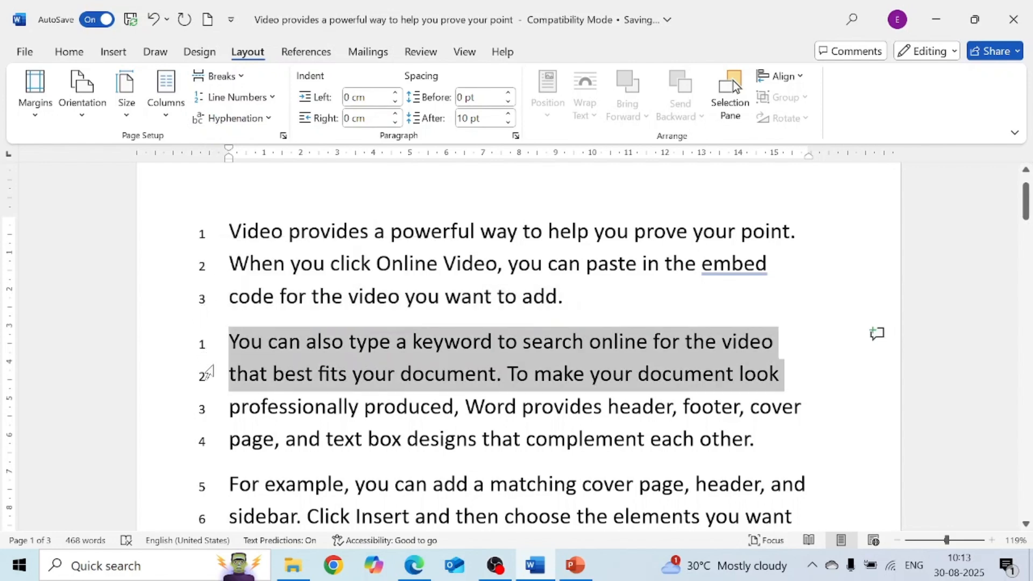
{"action": "left_click", "coordinate": [272, 97]}
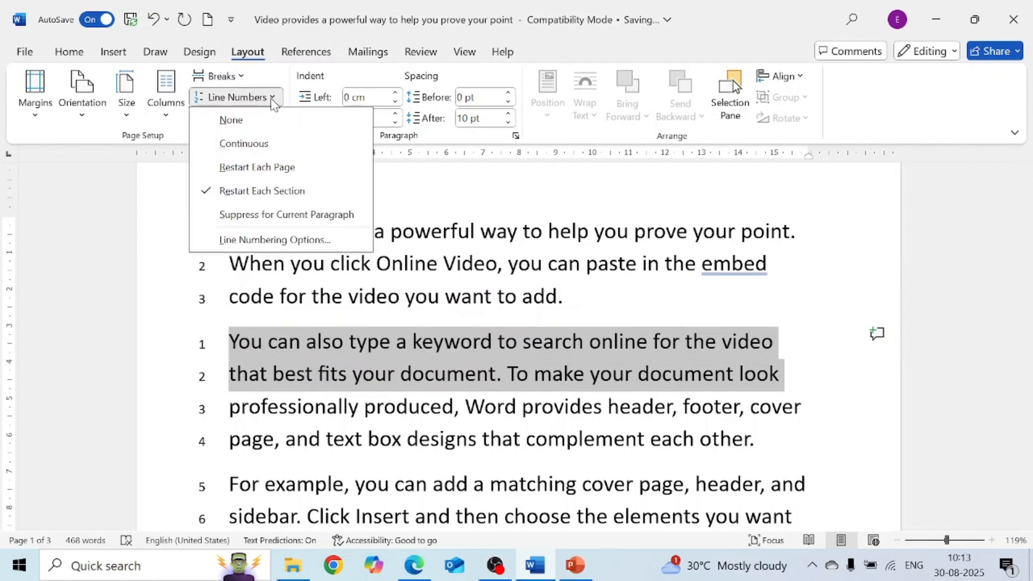
{"action": "left_click", "coordinate": [287, 216]}
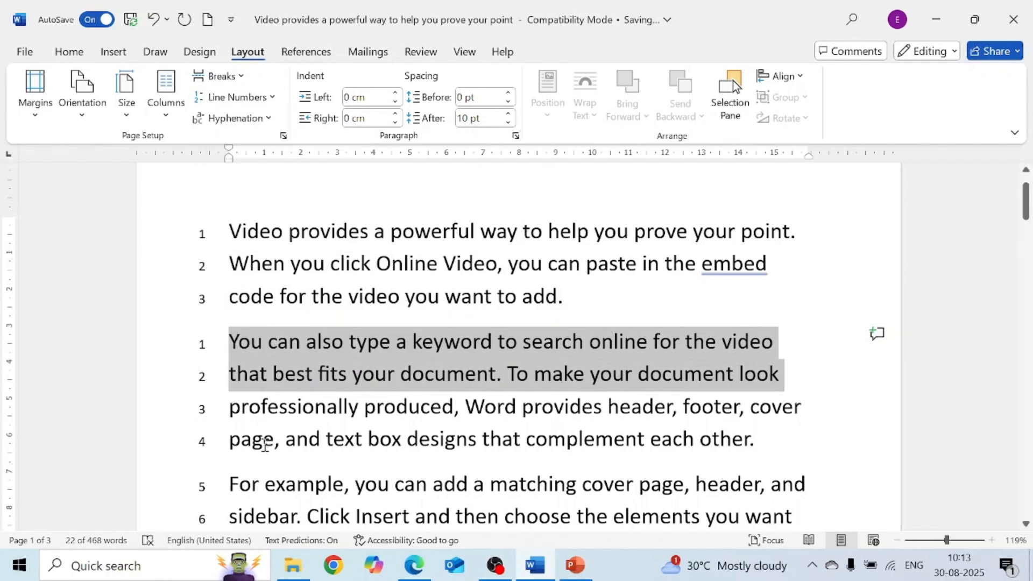
{"action": "left_click", "coordinate": [224, 322]}
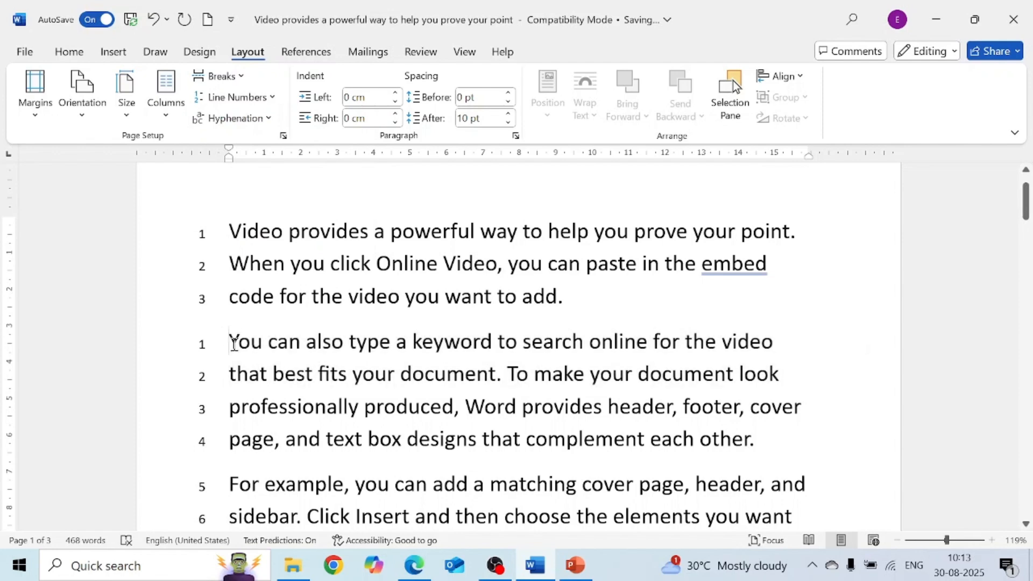
{"action": "left_click_drag", "start_coordinate": [231, 342], "coordinate": [763, 450]}
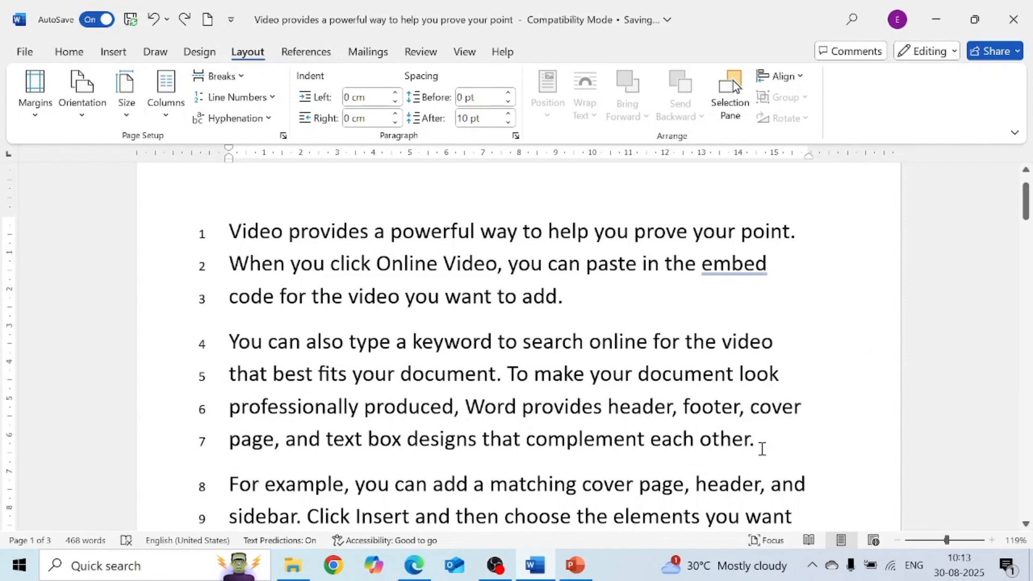
- Suppress line numbering for the second paragraph
{"action": "left_click_drag", "start_coordinate": [232, 341], "coordinate": [750, 431]}
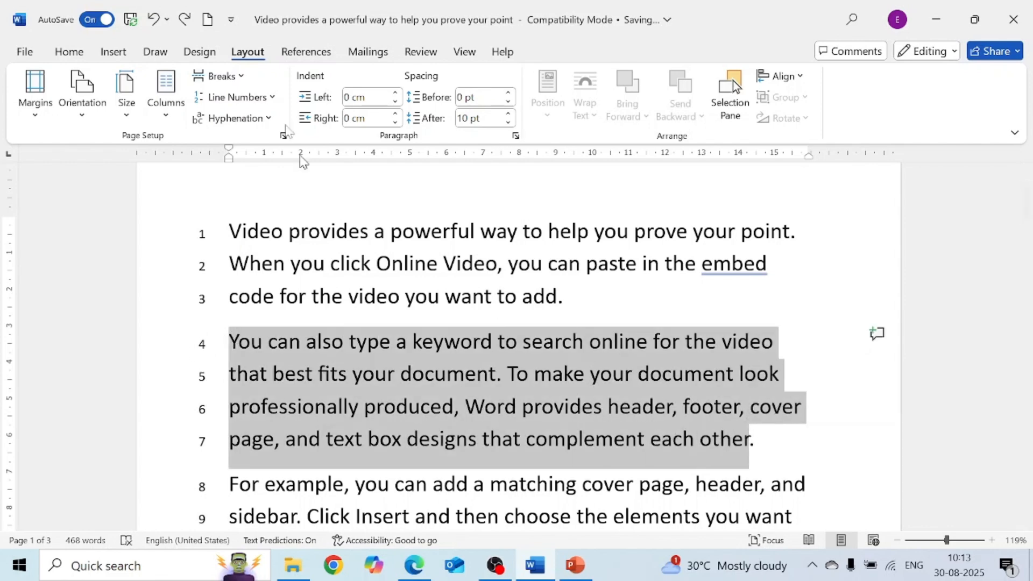
{"action": "left_click", "coordinate": [272, 102]}
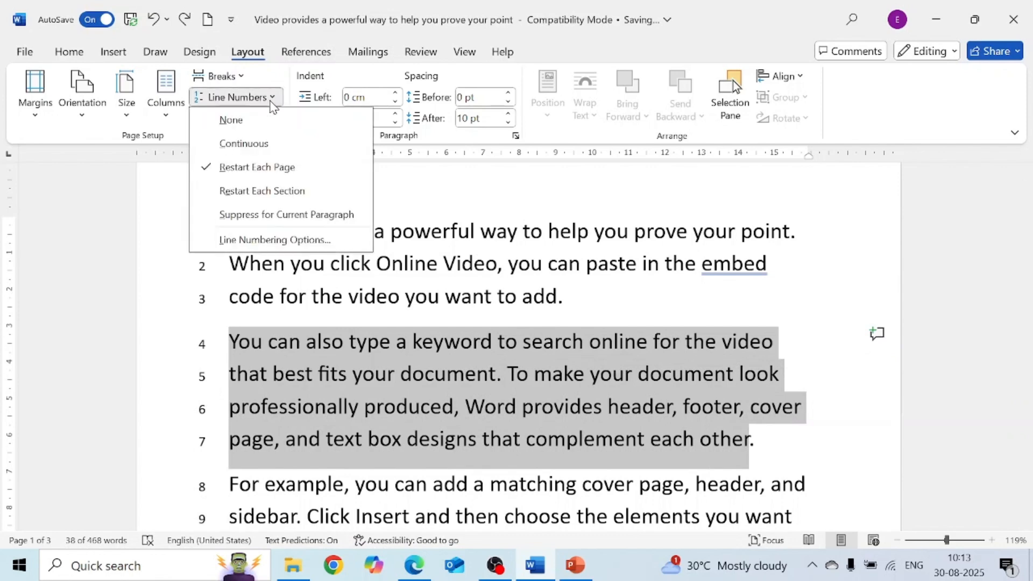
{"action": "left_click", "coordinate": [288, 213]}
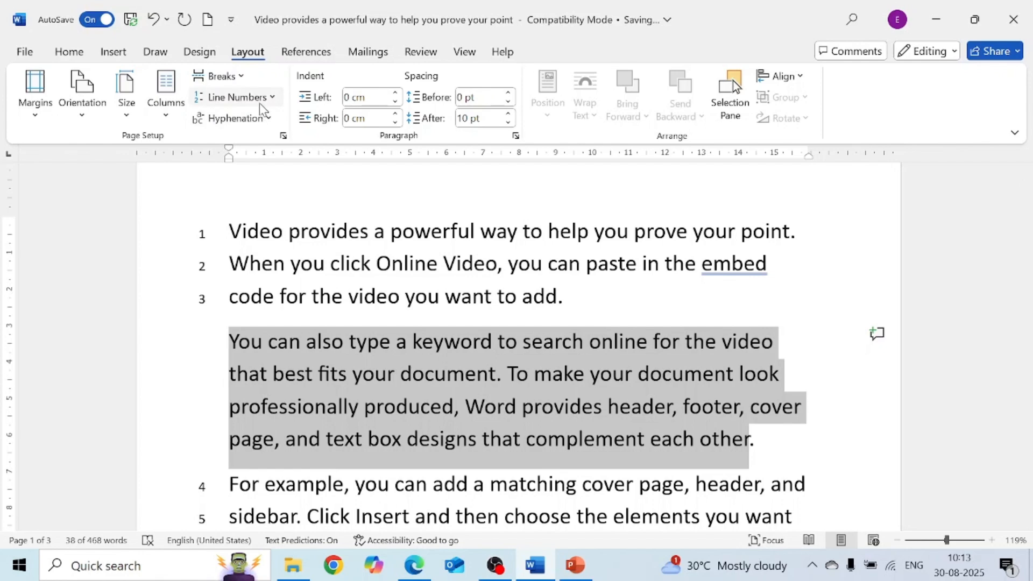
{"action": "left_click", "coordinate": [358, 279]}
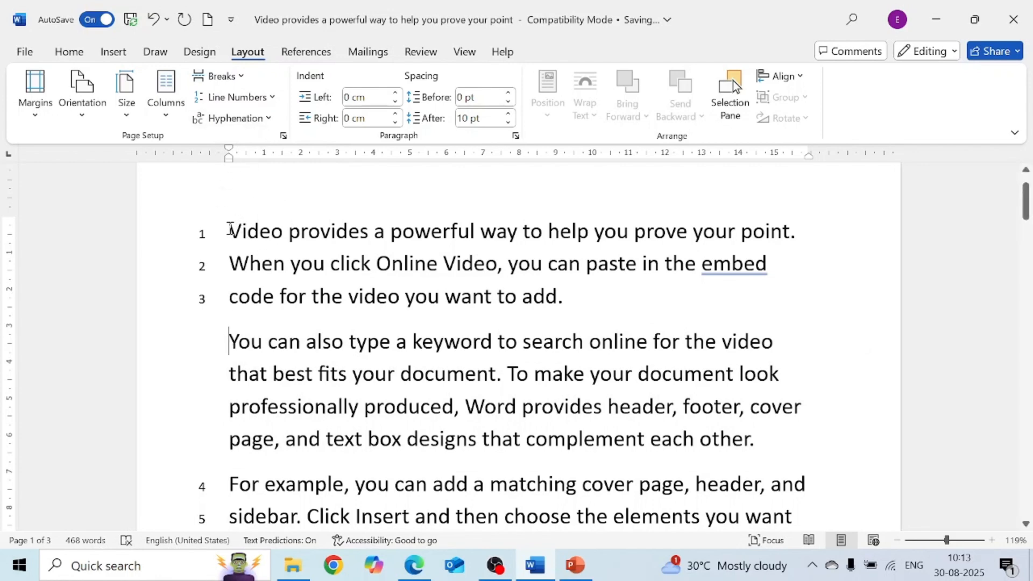
- Select the whole document, justify it and apply Automatic hyphenation
{"action": "key", "text": "ctrl+a"}
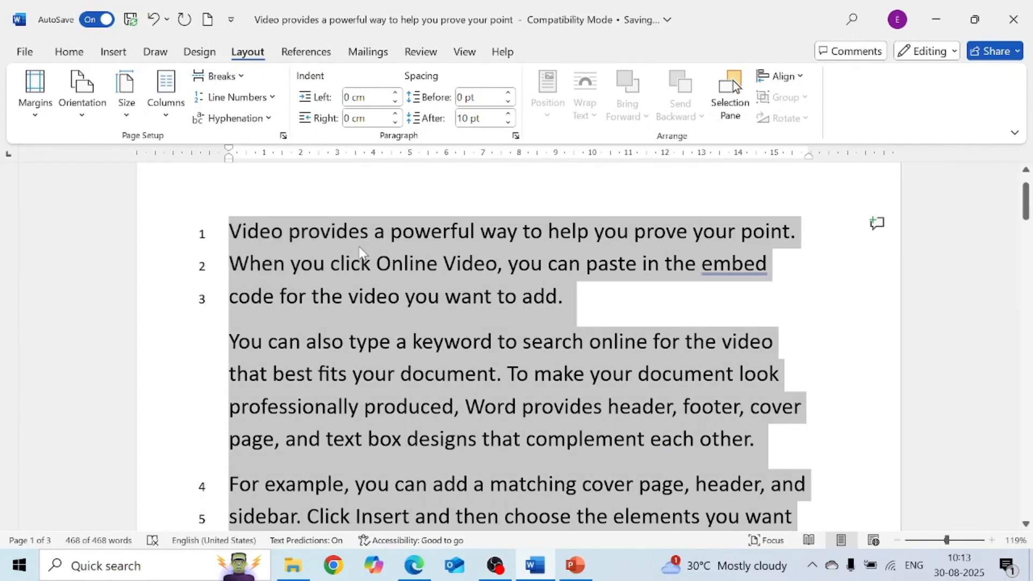
{"action": "key", "text": "ctrl+j"}
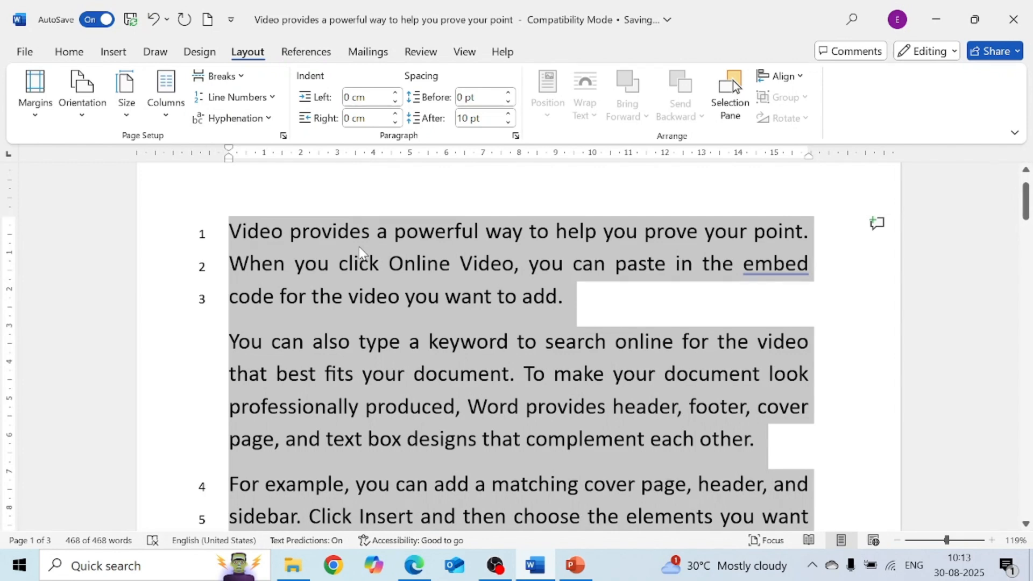
{"action": "left_click", "coordinate": [268, 128]}
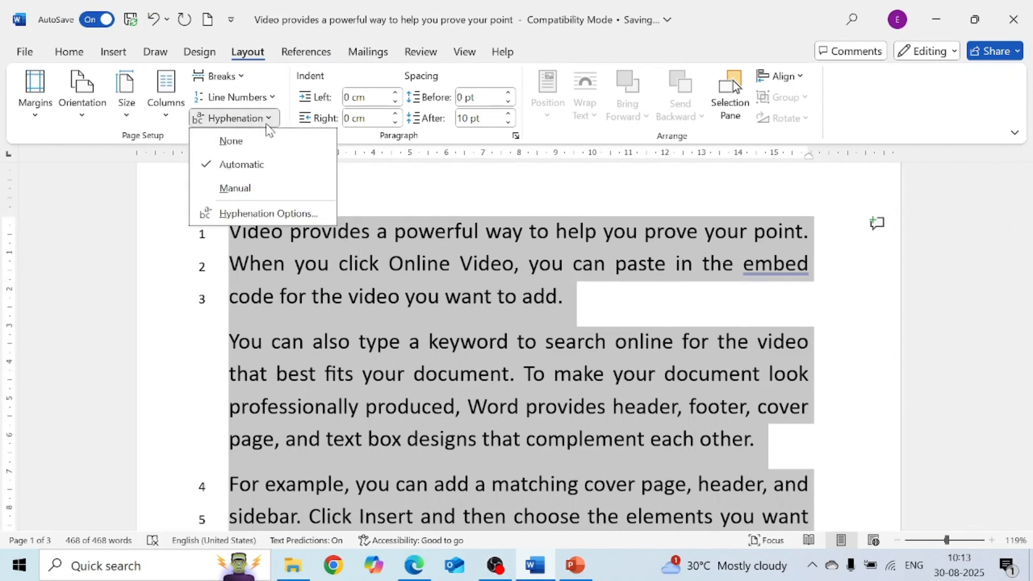
{"action": "left_click", "coordinate": [250, 170]}
{"action": "left_click", "coordinate": [577, 342]}
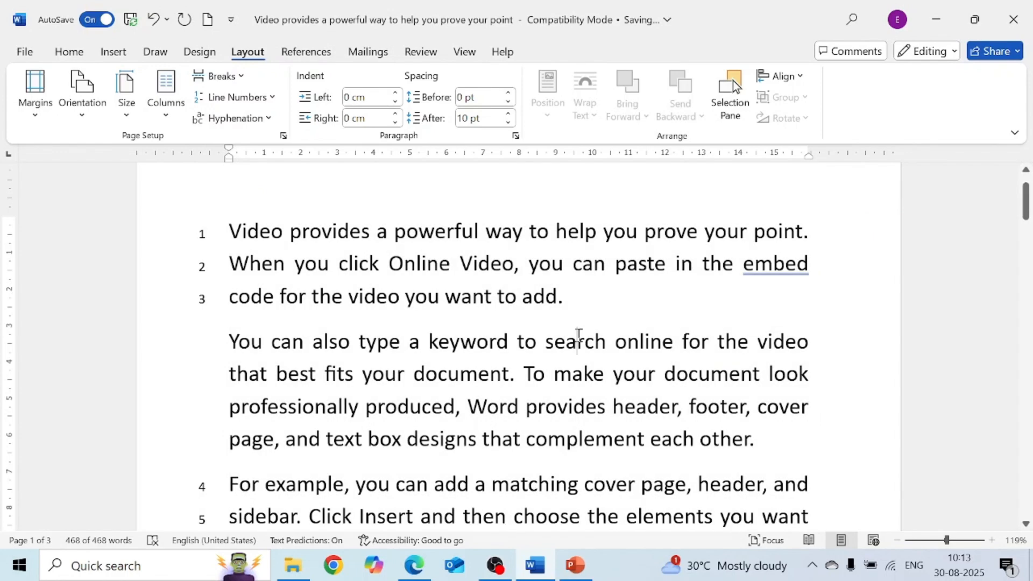
{"action": "left_click", "coordinate": [809, 374]}
{"action": "type", "text": "ed"}
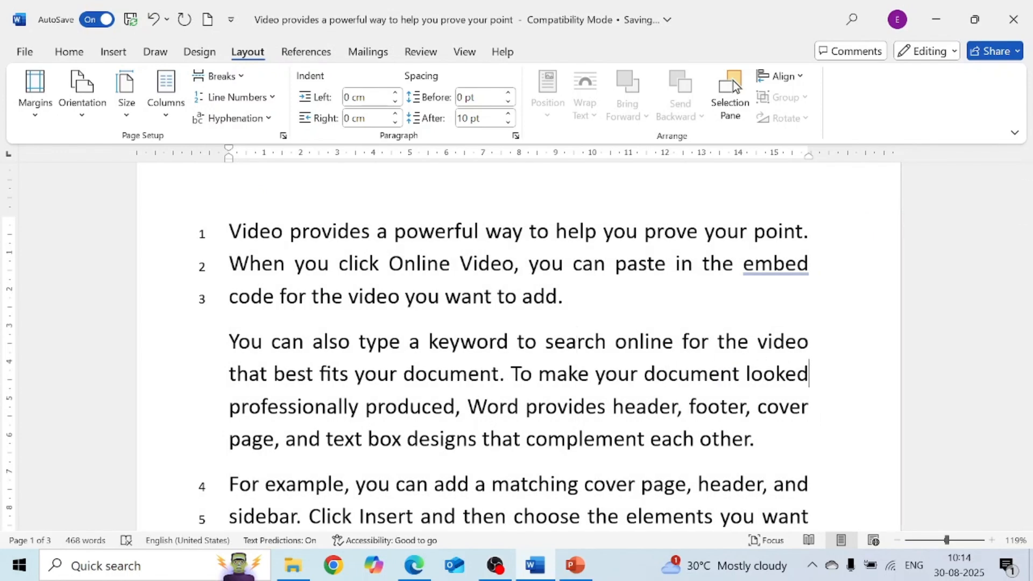
{"action": "type", "text": "me"}
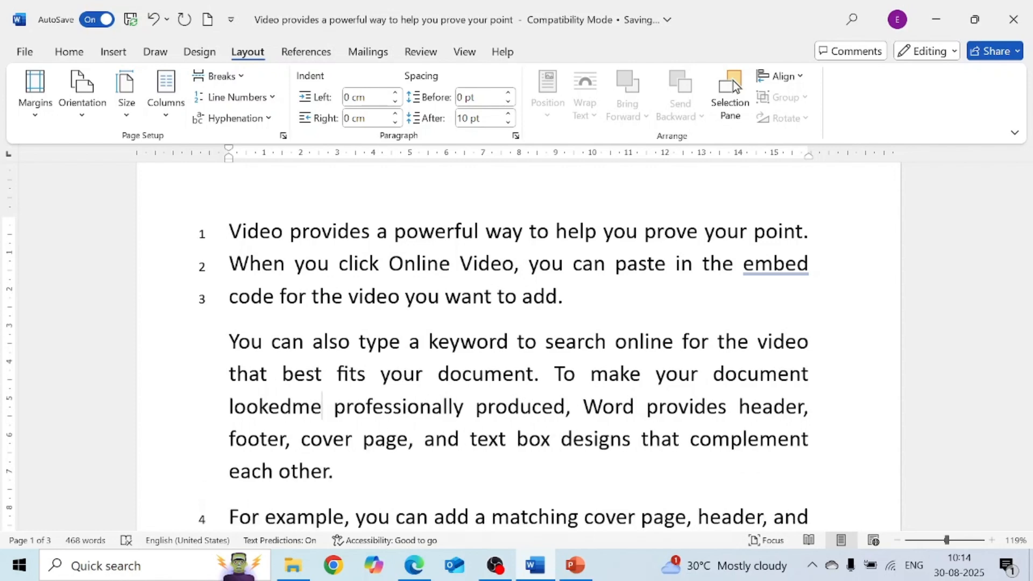
{"action": "type", "text": "to"}
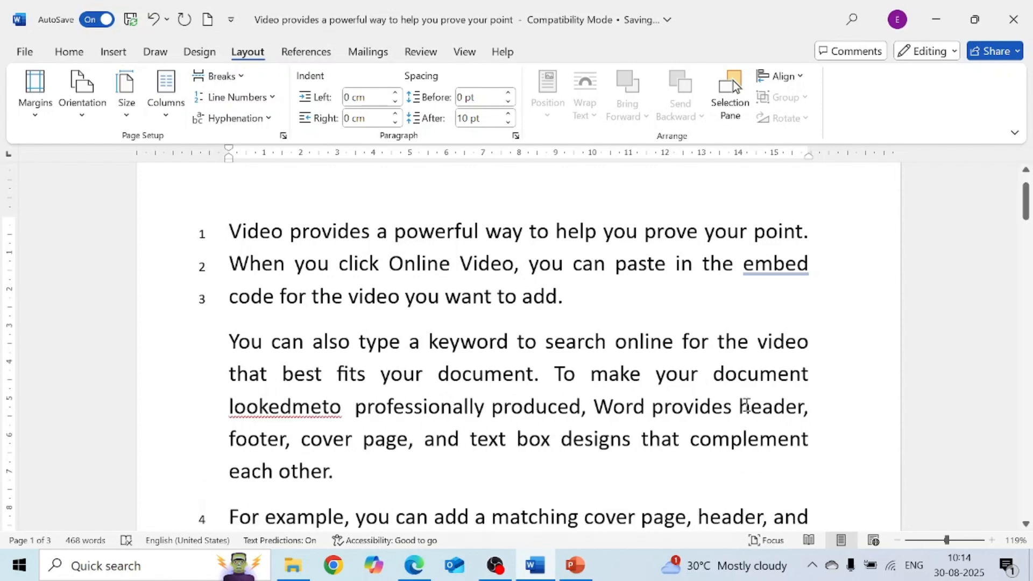
{"action": "key", "text": "ctrl+z"}
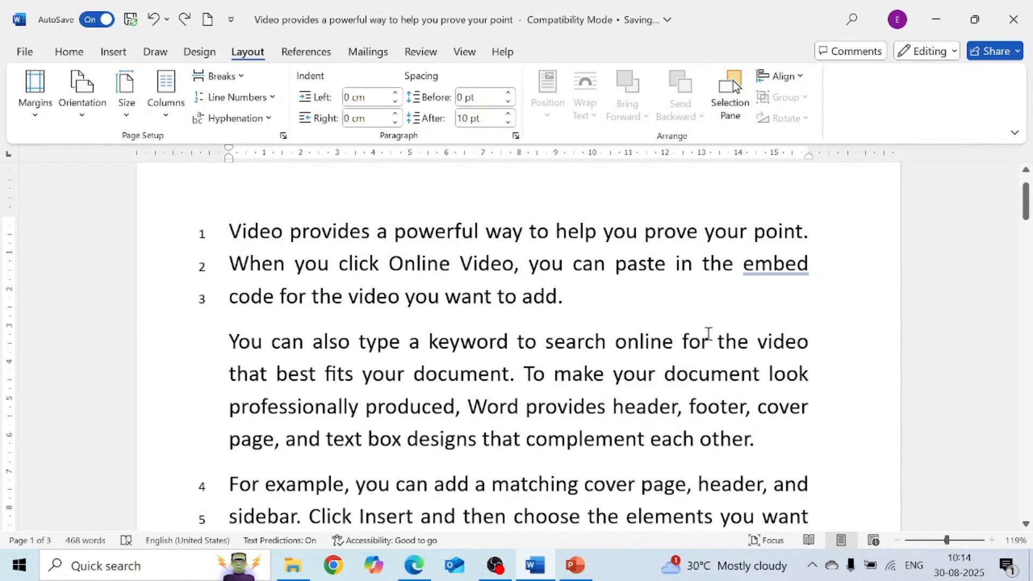
- Change 'cover' at the end of the second paragraph's third line to 'covered' so it hyphenates
{"action": "left_click", "coordinate": [814, 265]}
{"action": "left_click", "coordinate": [809, 406]}
{"action": "type", "text": "ed"}
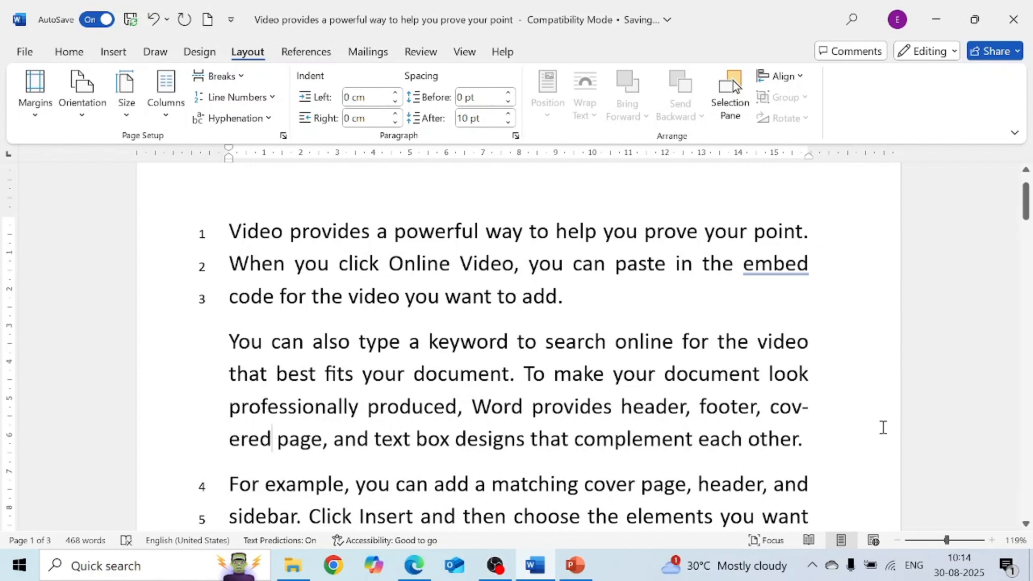
- Select the two hyphenated parts of 'covered' to examine the automatic hyphen
{"action": "left_click_drag", "start_coordinate": [817, 410], "coordinate": [806, 406]}
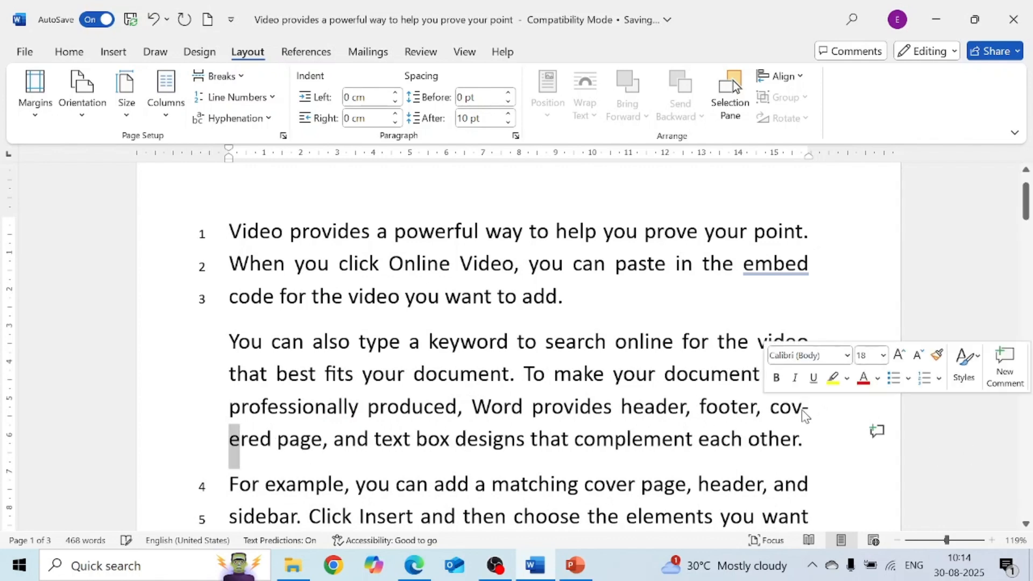
{"action": "left_click", "coordinate": [810, 414]}
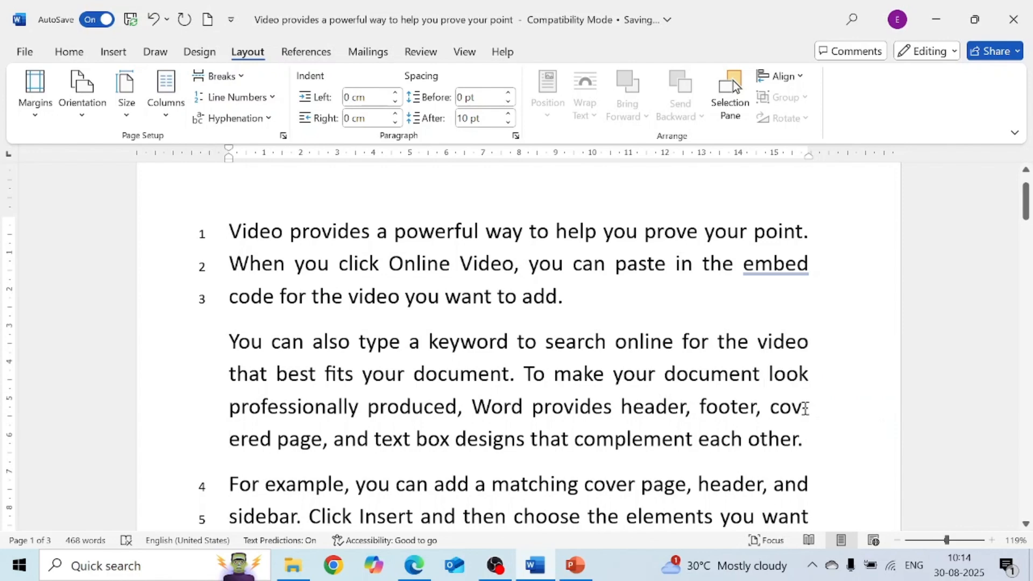
{"action": "left_click_drag", "start_coordinate": [769, 407], "coordinate": [800, 405]}
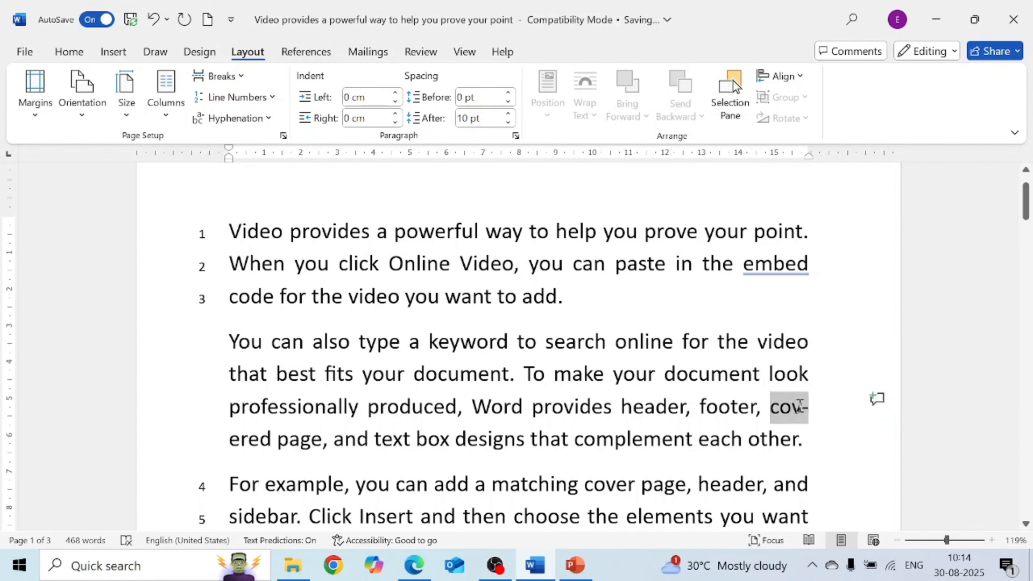
{"action": "left_click_drag", "start_coordinate": [272, 436], "coordinate": [229, 438]}
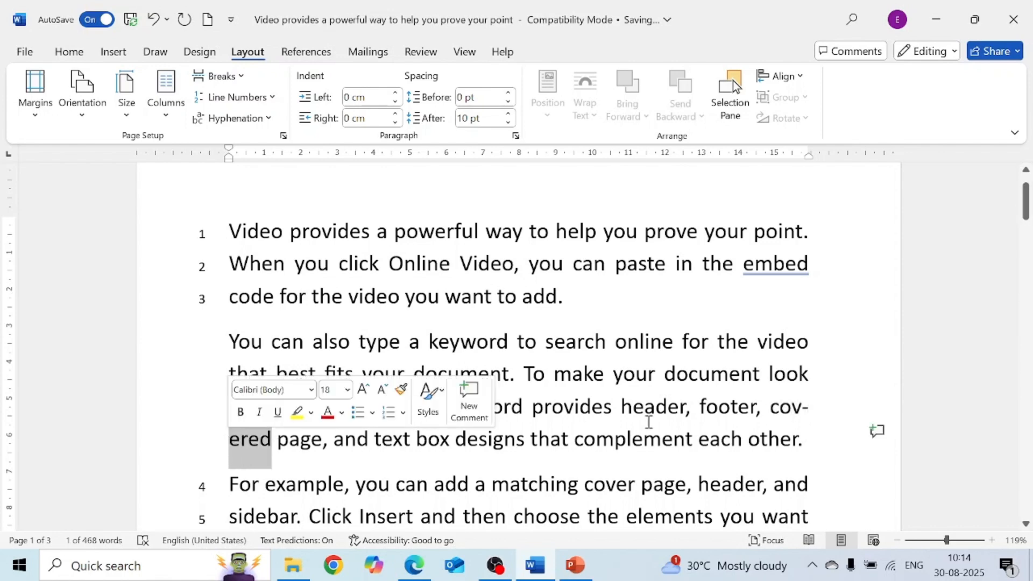
{"action": "left_click", "coordinate": [822, 415]}
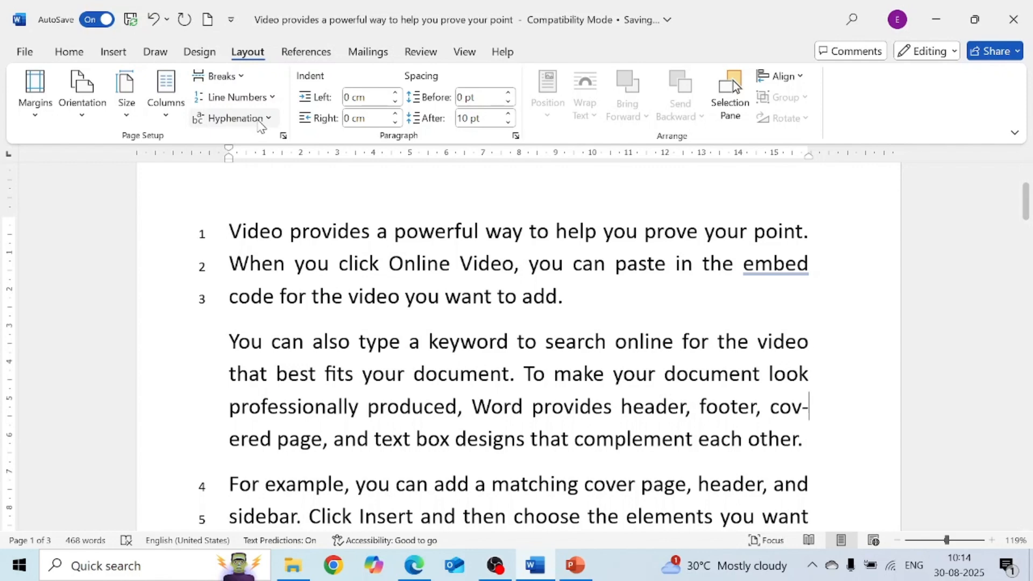
- Set the first paragraph's left indent to 1 cm
{"action": "left_click", "coordinate": [443, 320]}
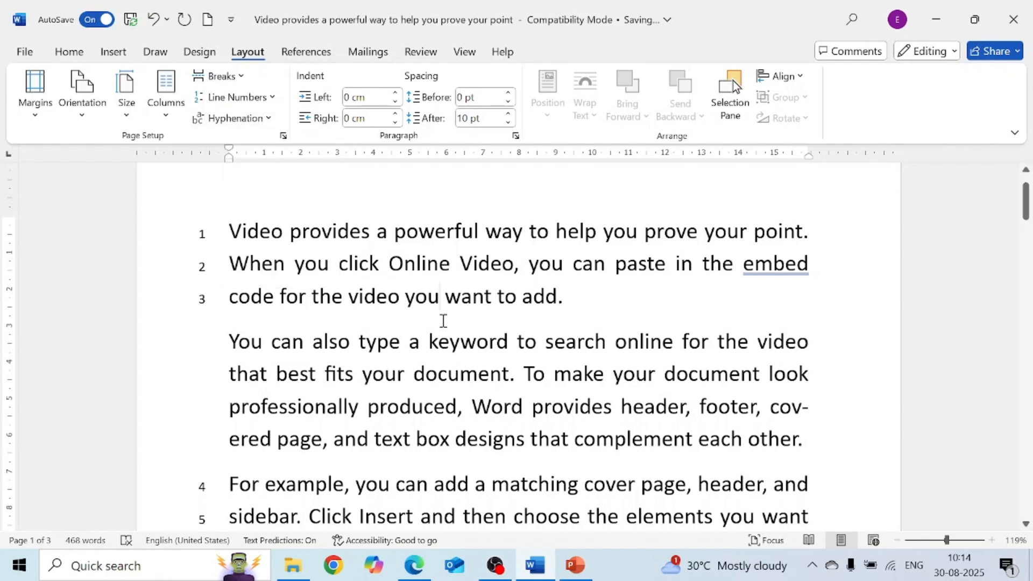
{"action": "left_click", "coordinate": [380, 95]}
{"action": "type", "text": "12"}
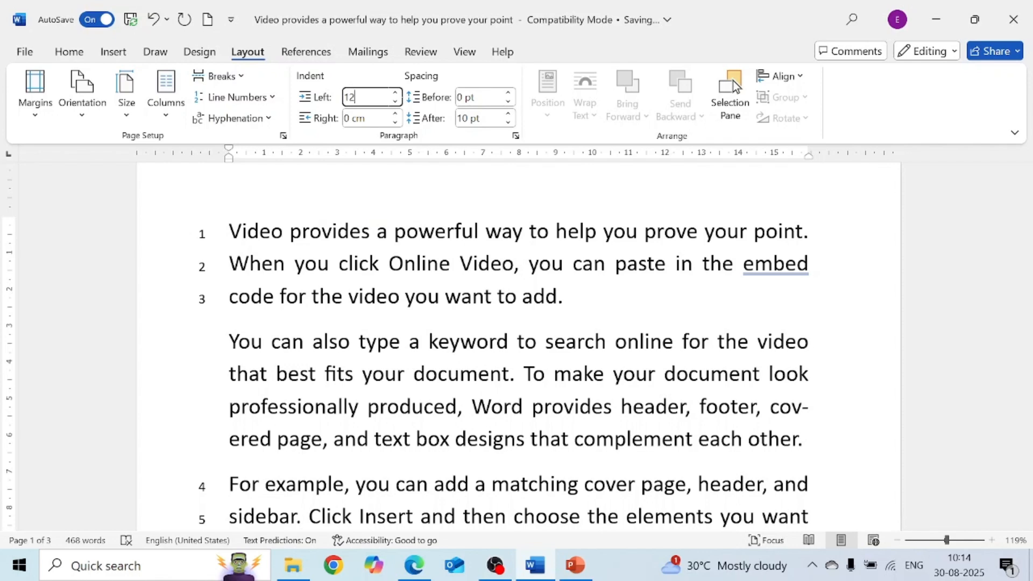
{"action": "key", "text": "Return"}
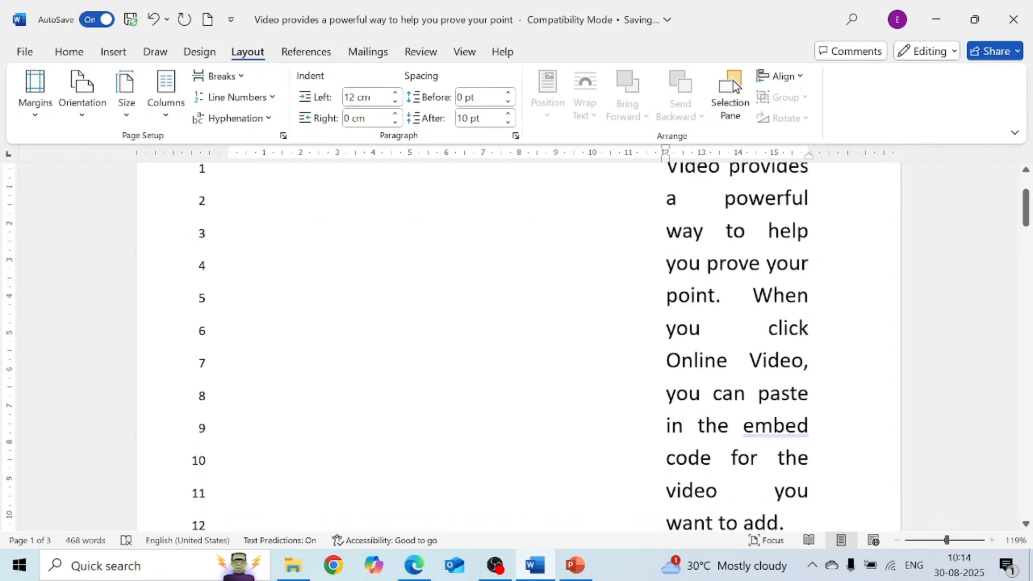
{"action": "left_click", "coordinate": [381, 96]}
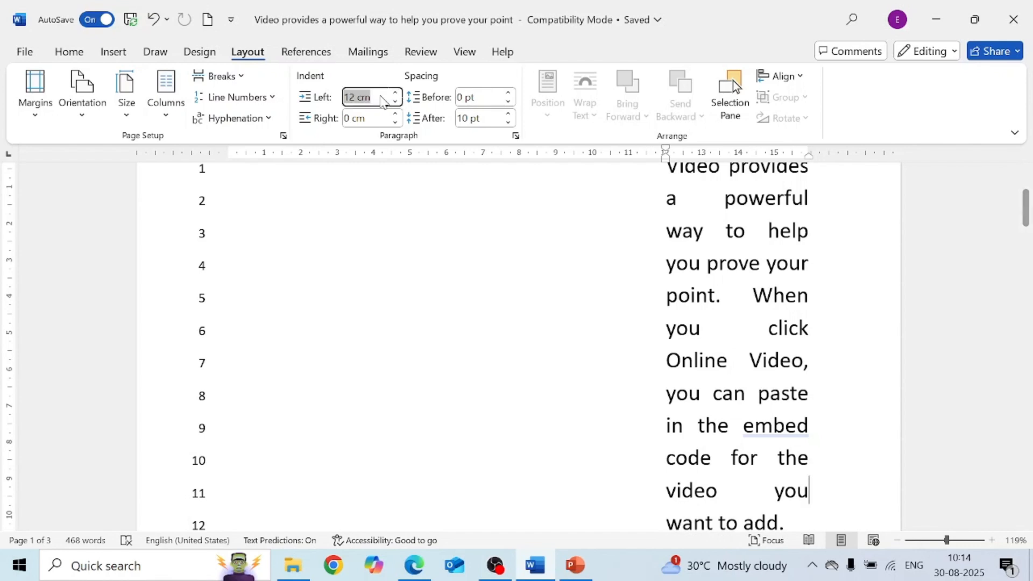
{"action": "key", "text": "BackSpace"}
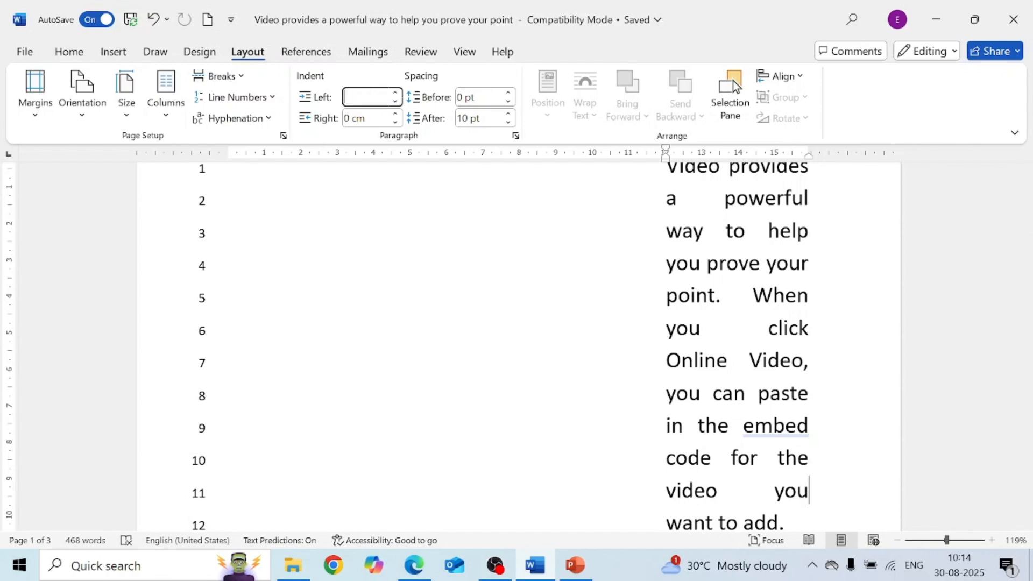
{"action": "key", "text": "Return"}
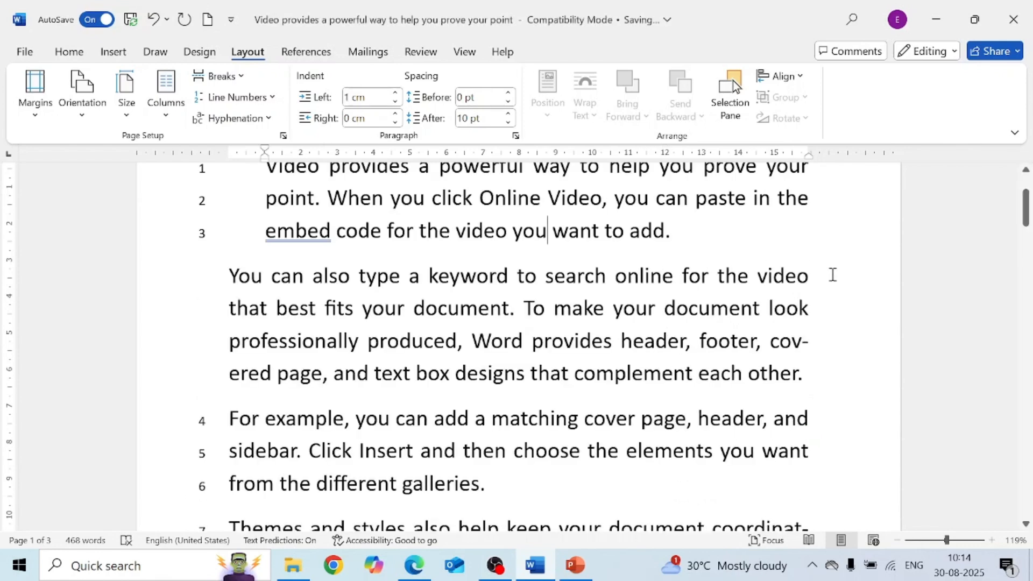
- Turn line numbering off for the document
{"action": "scroll", "coordinate": [1028, 215], "scroll_direction": "up", "scroll_amount": 3}
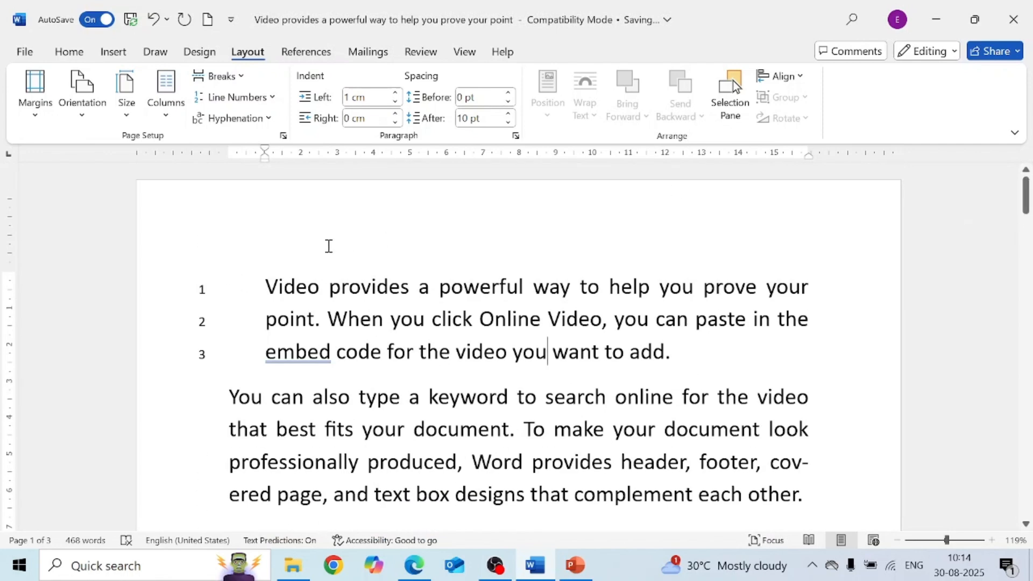
{"action": "left_click", "coordinate": [275, 99]}
{"action": "left_click", "coordinate": [247, 124]}
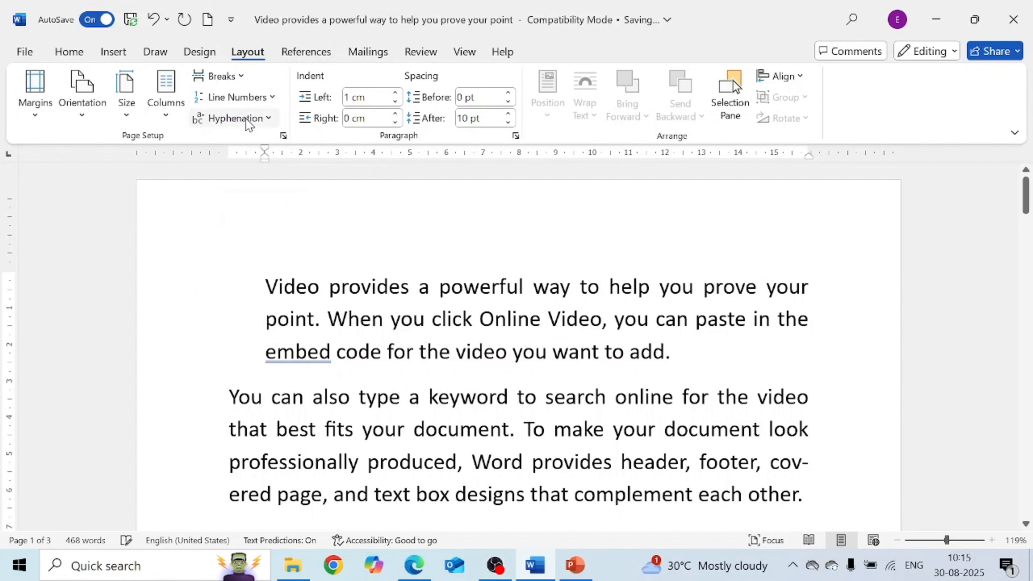
- Set the first paragraph's right indent to 1 cm
{"action": "left_click", "coordinate": [380, 120]}
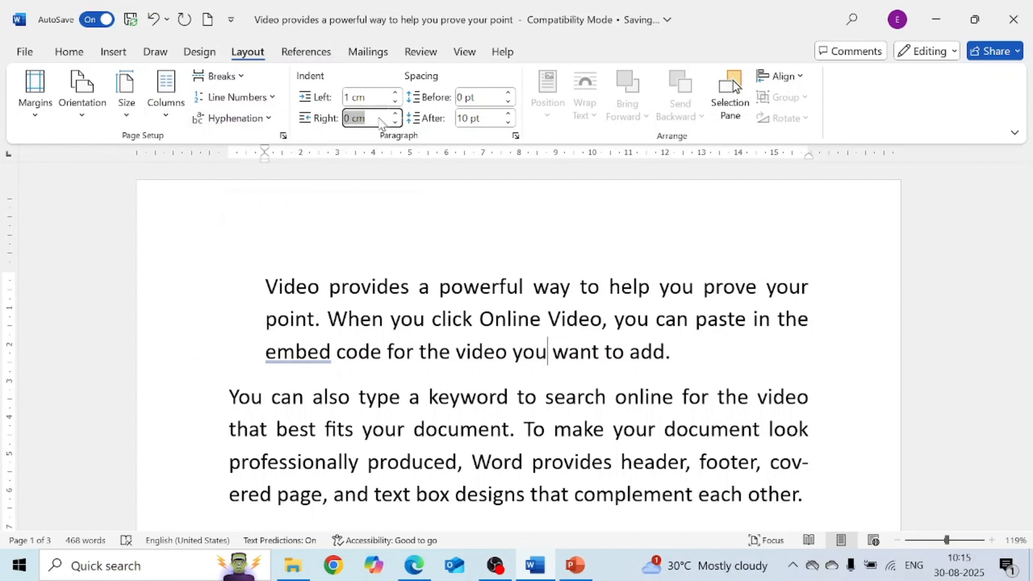
{"action": "type", "text": "2ca"}
{"action": "key", "text": "Return"}
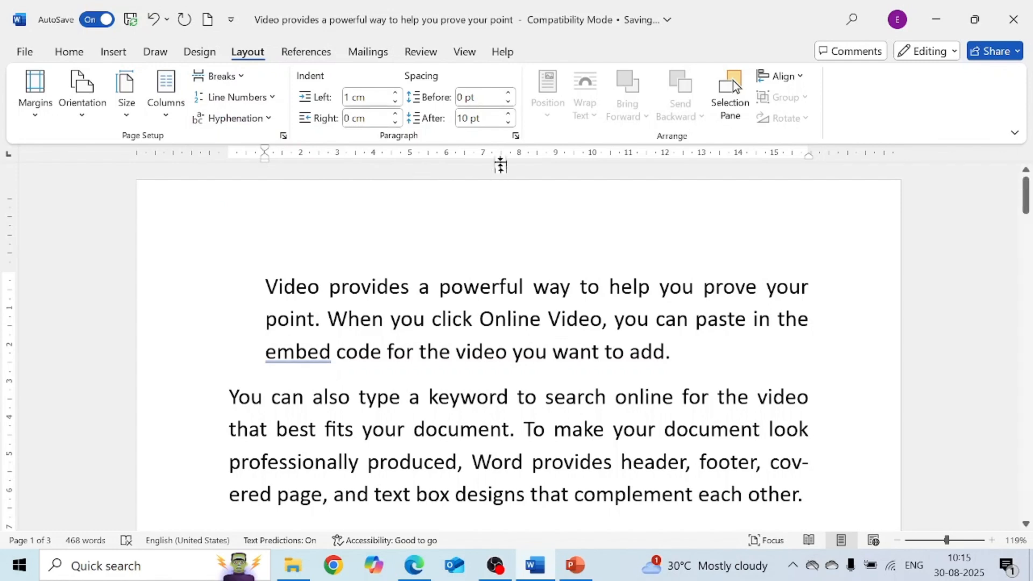
{"action": "left_click", "coordinate": [396, 123]}
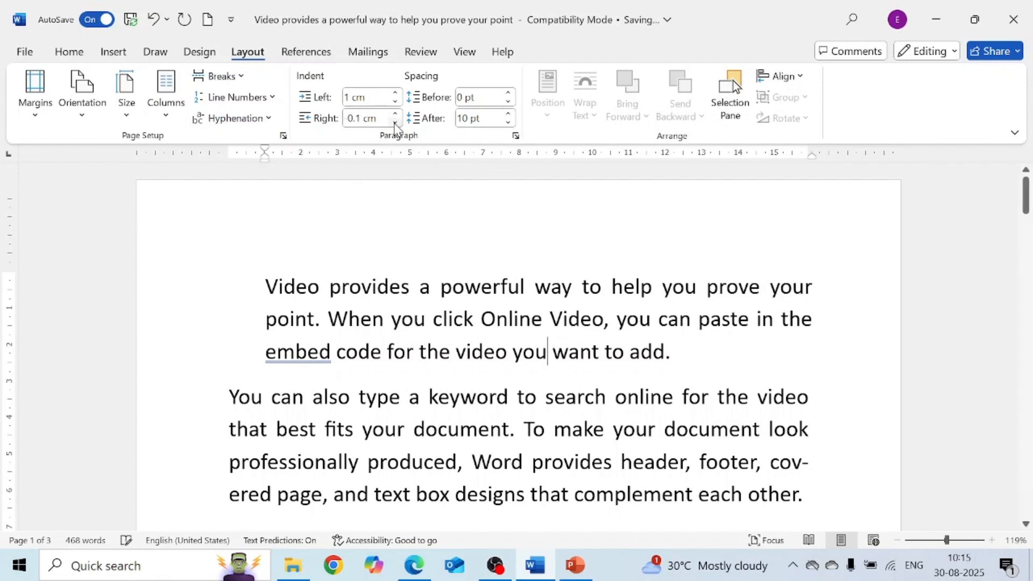
{"action": "left_click", "coordinate": [396, 114]}
{"action": "left_click", "coordinate": [396, 114]}
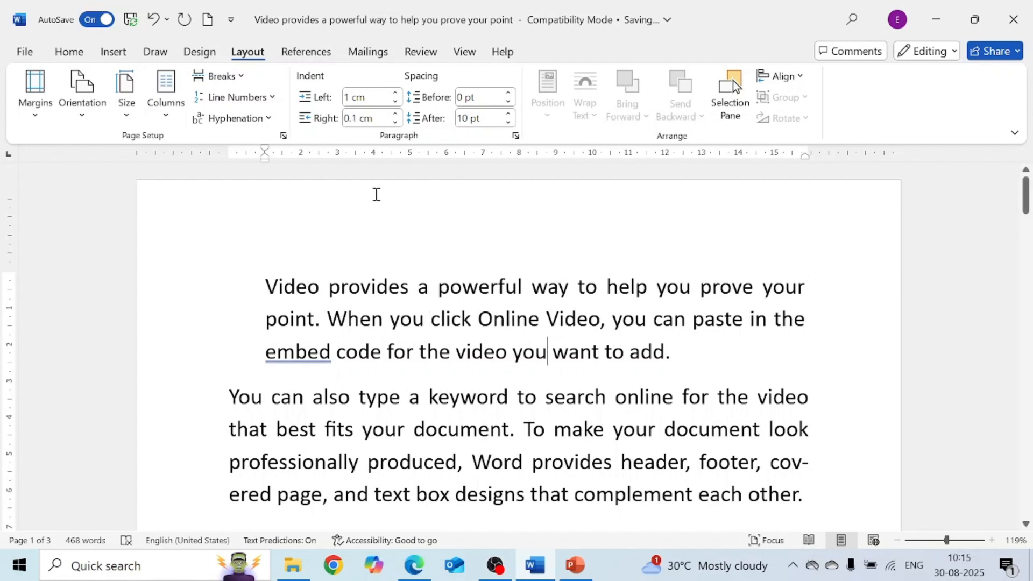
{"action": "left_click", "coordinate": [395, 114]}
{"action": "left_click", "coordinate": [396, 114]}
{"action": "left_click", "coordinate": [395, 114]}
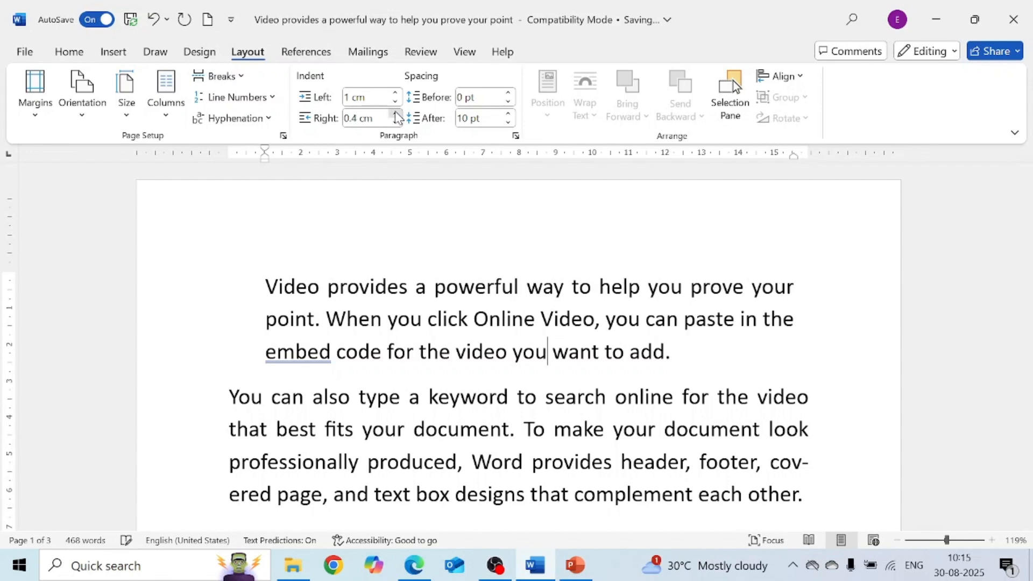
{"action": "left_click", "coordinate": [396, 114]}
{"action": "left_click", "coordinate": [395, 114]}
{"action": "left_click", "coordinate": [396, 114]}
{"action": "left_click", "coordinate": [396, 115]}
{"action": "left_click", "coordinate": [396, 114]}
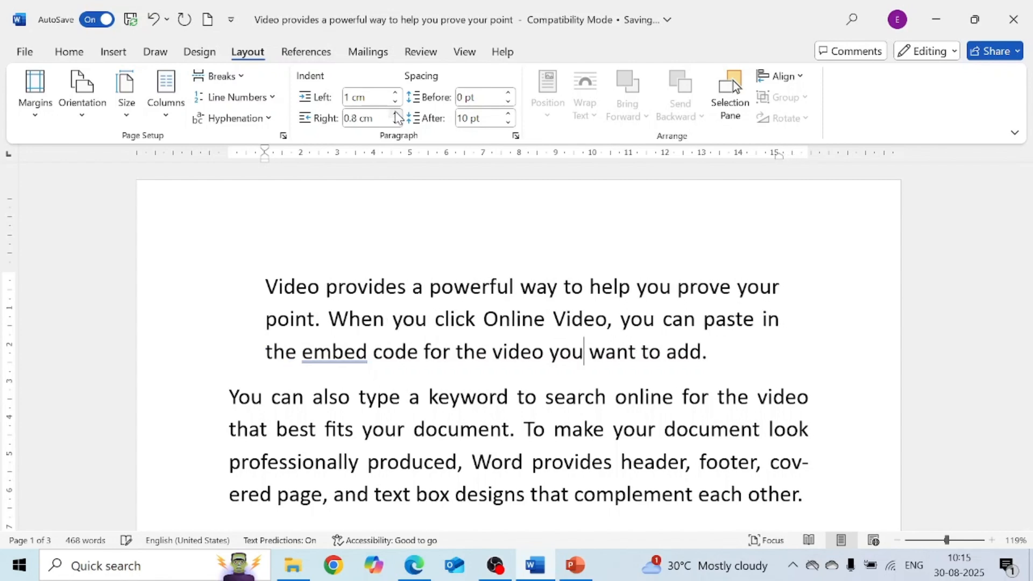
{"action": "left_click", "coordinate": [395, 114]}
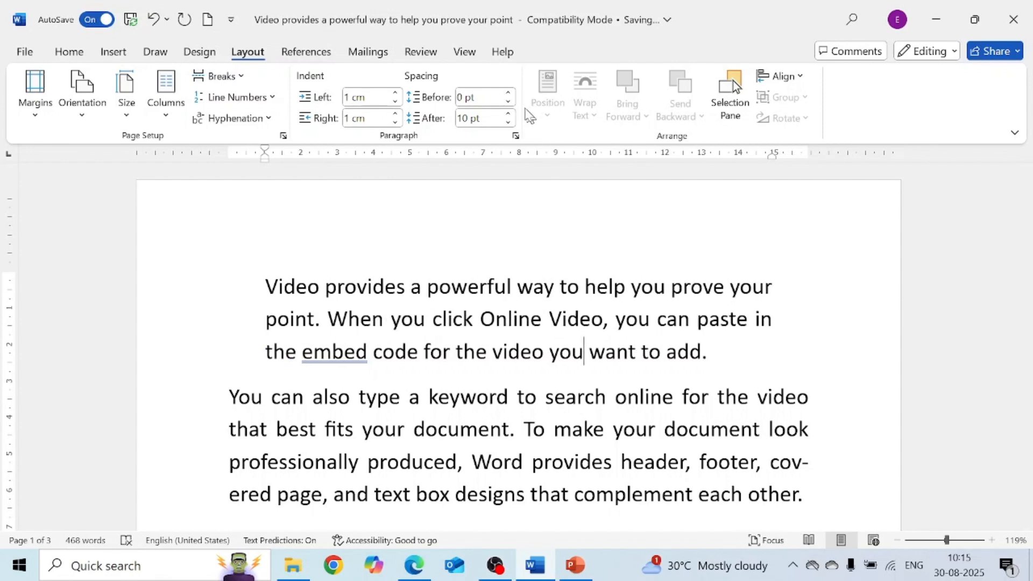
- Set the first paragraph's spacing to 24 pt before and 42 pt after
{"action": "left_click", "coordinate": [509, 94]}
{"action": "left_click", "coordinate": [509, 94]}
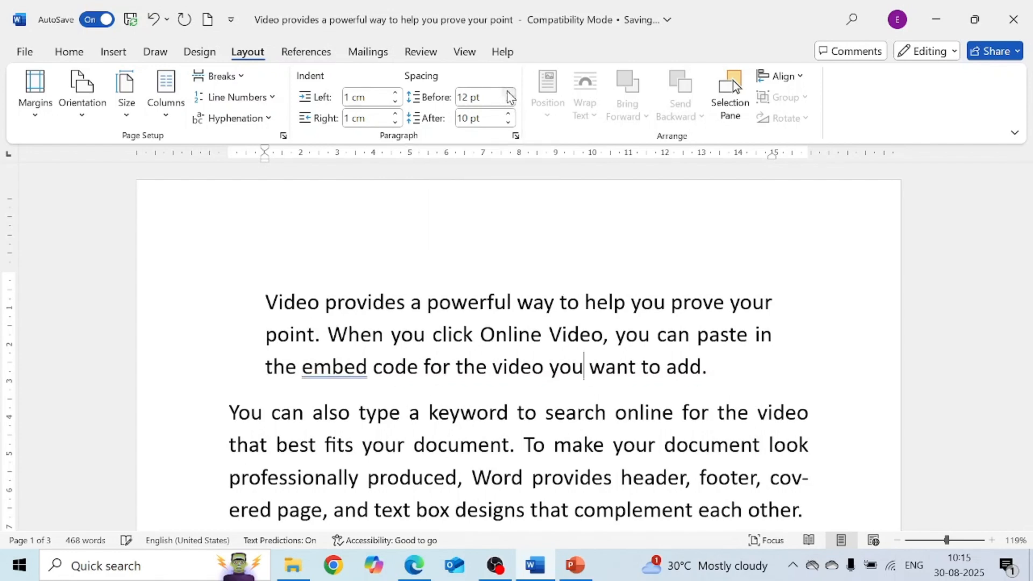
{"action": "left_click", "coordinate": [509, 94]}
{"action": "left_click", "coordinate": [508, 94]}
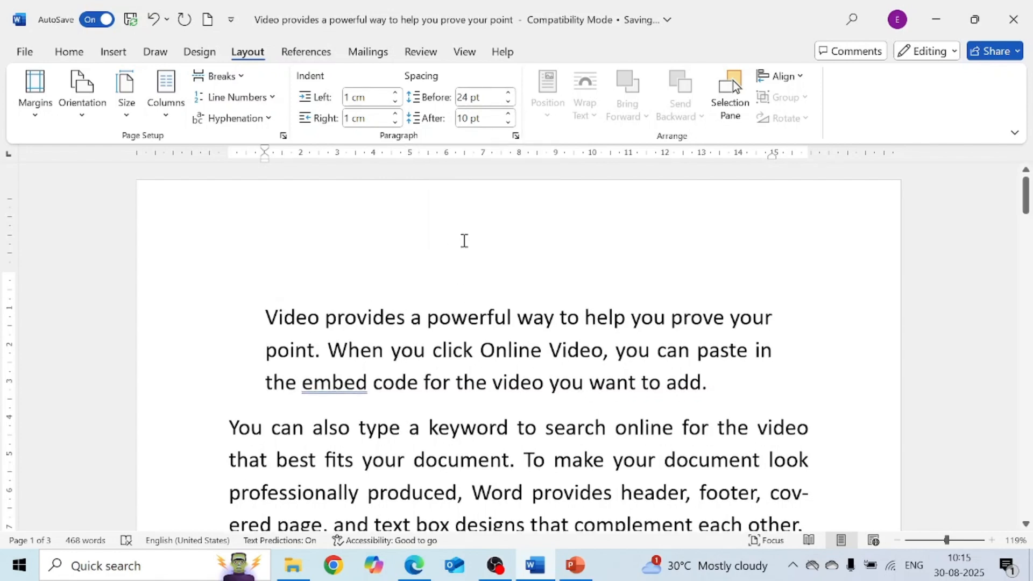
{"action": "left_click", "coordinate": [508, 114]}
{"action": "left_click", "coordinate": [508, 114]}
{"action": "left_click", "coordinate": [508, 114]}
{"action": "left_click", "coordinate": [509, 114]}
{"action": "left_click", "coordinate": [509, 114]}
{"action": "left_click", "coordinate": [509, 114]}
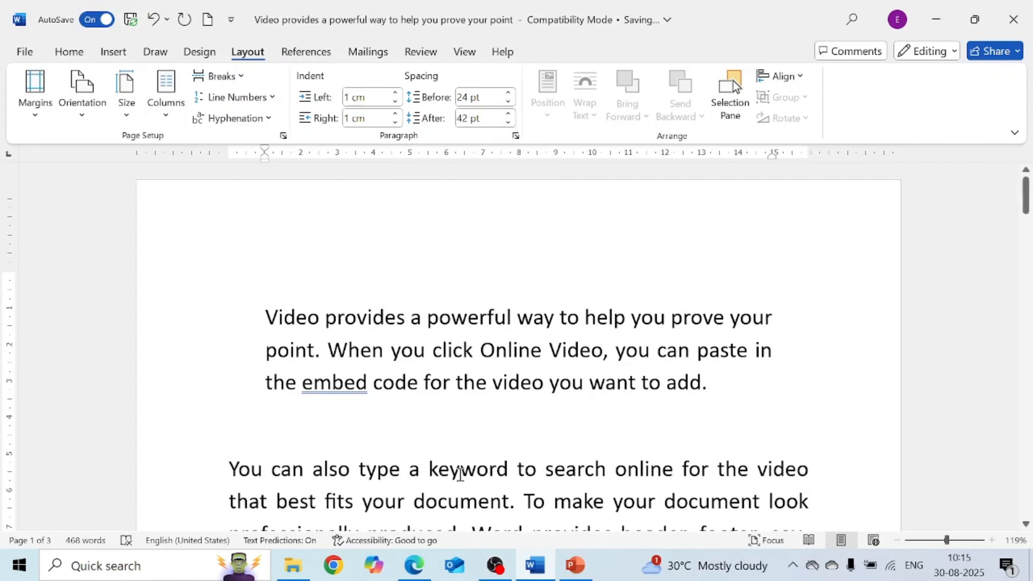
{"action": "left_click", "coordinate": [584, 383]}
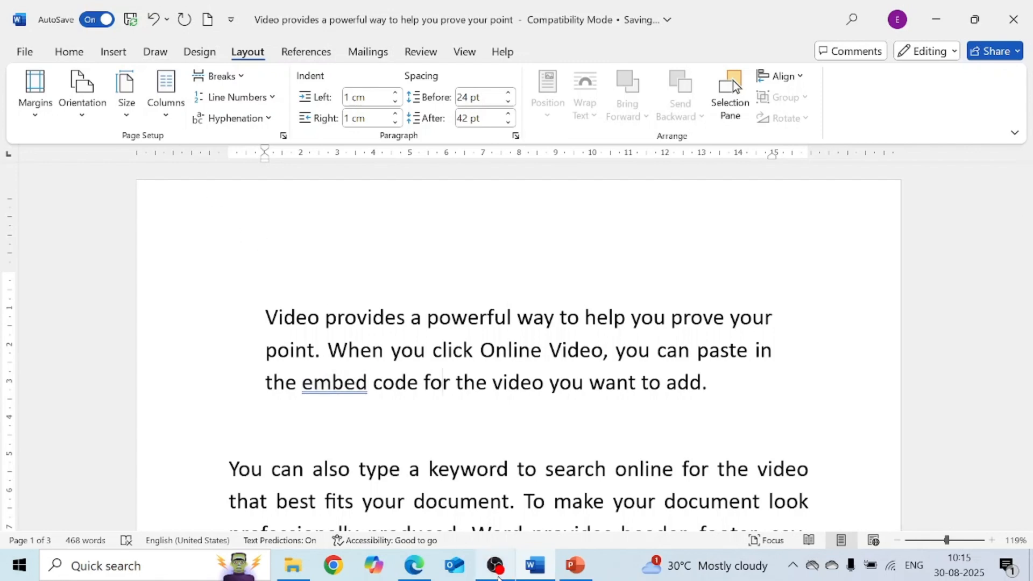
- Switch to PowerPoint to show the closing Thank You slide
{"action": "left_click", "coordinate": [581, 573]}
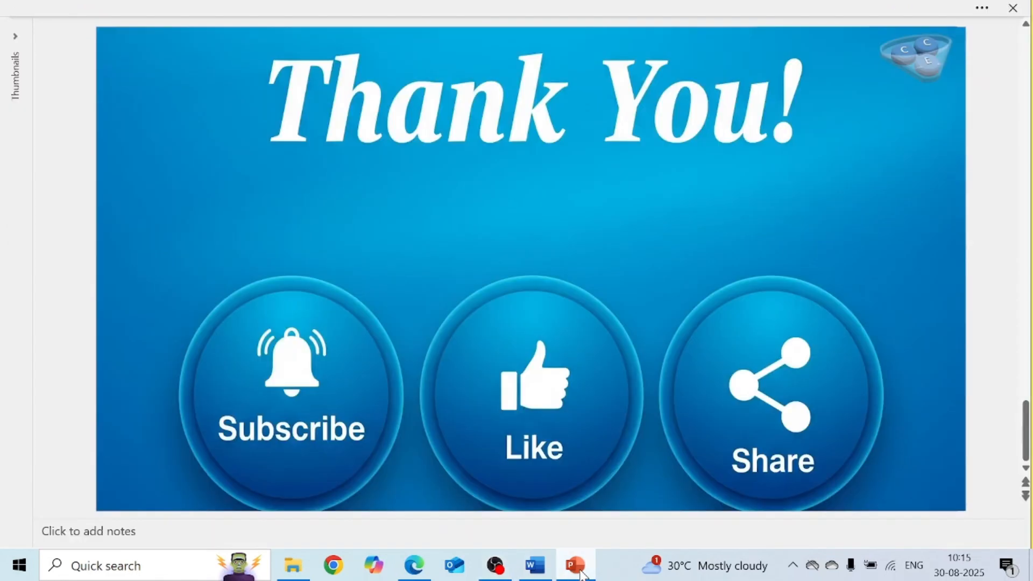